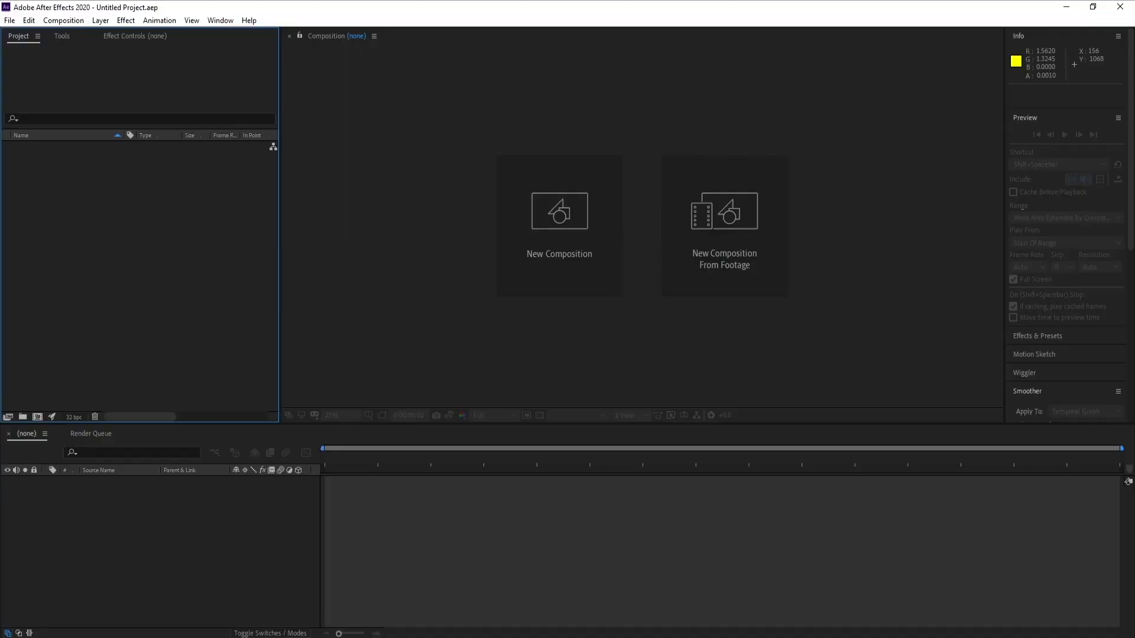
- Create a new 1920x1080 composition at 30 frames per second
click(565, 250)
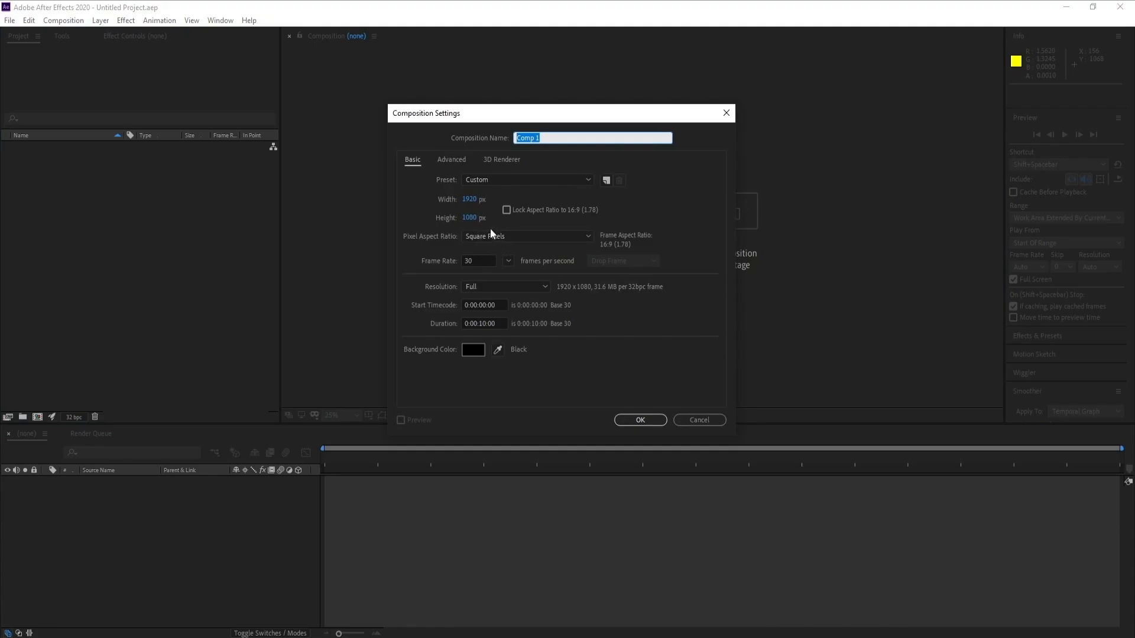
click(479, 261)
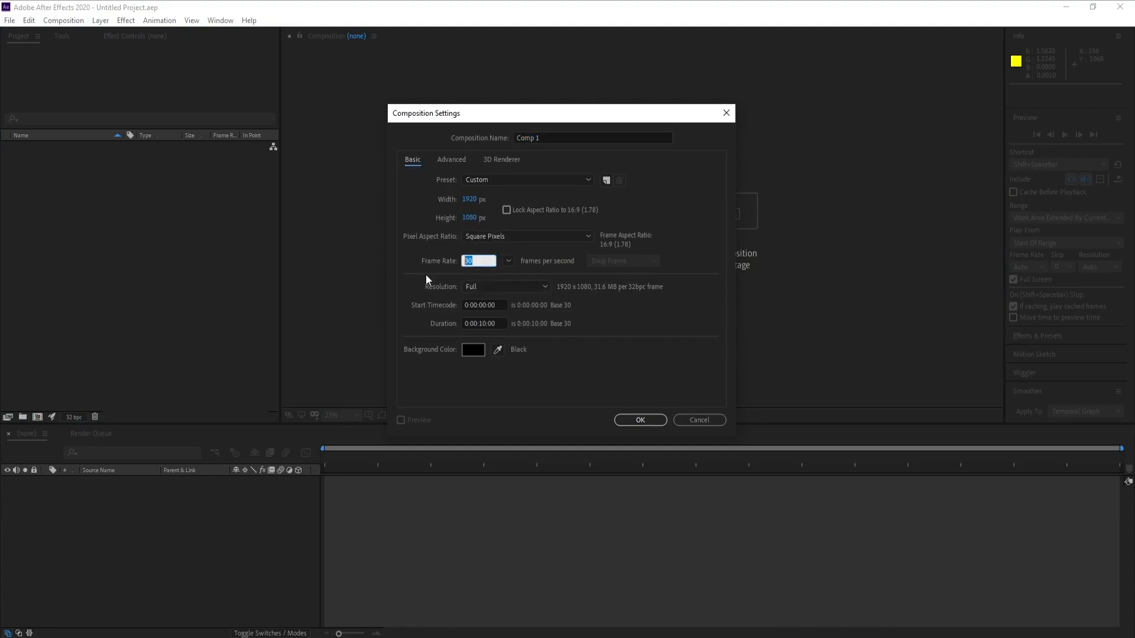
click(617, 420)
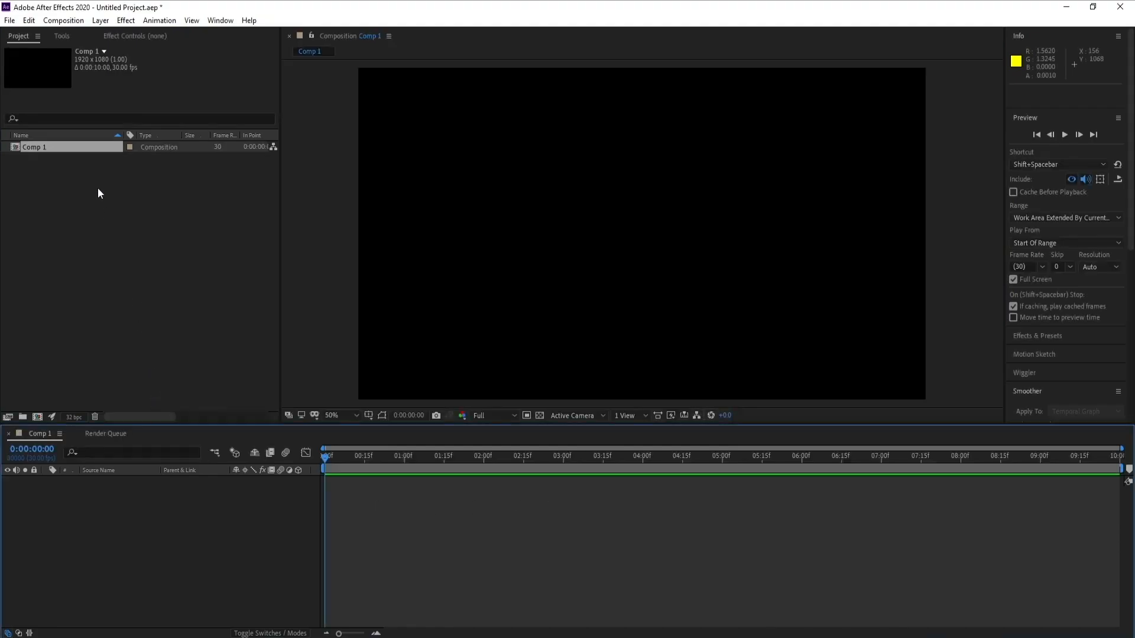
- Add a new null object layer and make it a 3D layer
click(100, 21)
mouse_move(136, 34)
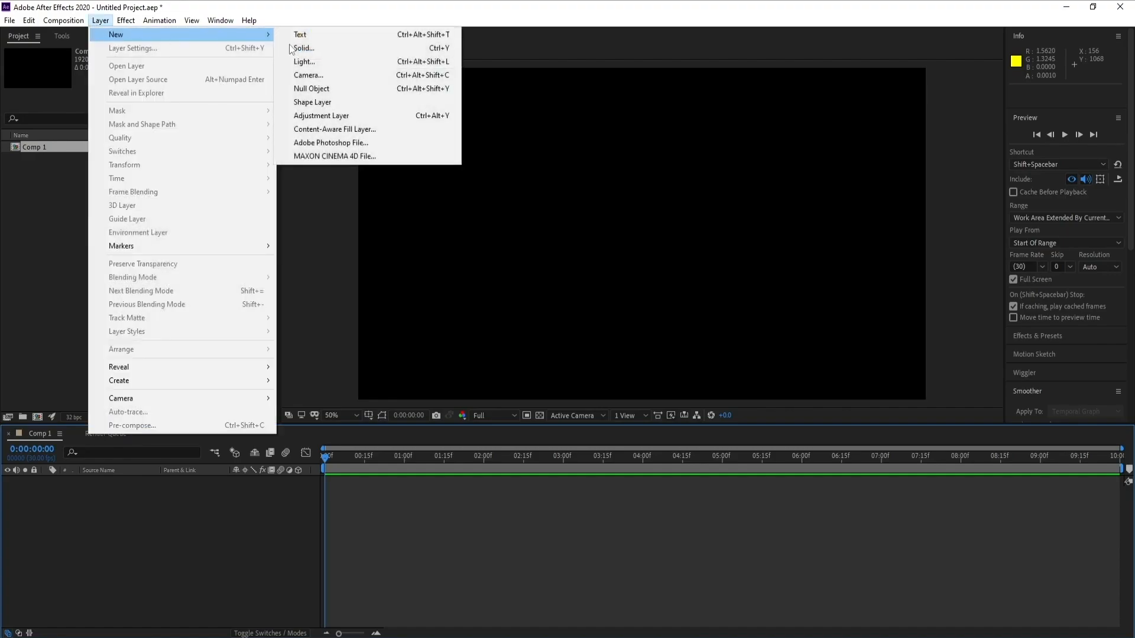
click(319, 92)
click(298, 481)
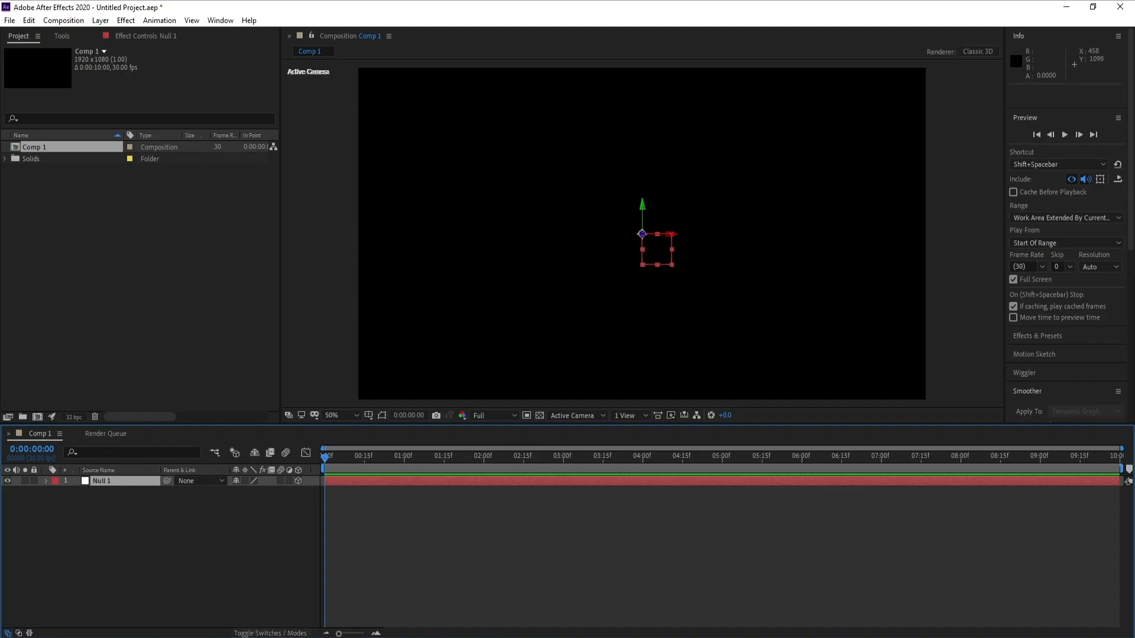
click(260, 634)
click(261, 634)
click(261, 634)
click(260, 634)
- Add a new point light layer named Emitter
click(101, 20)
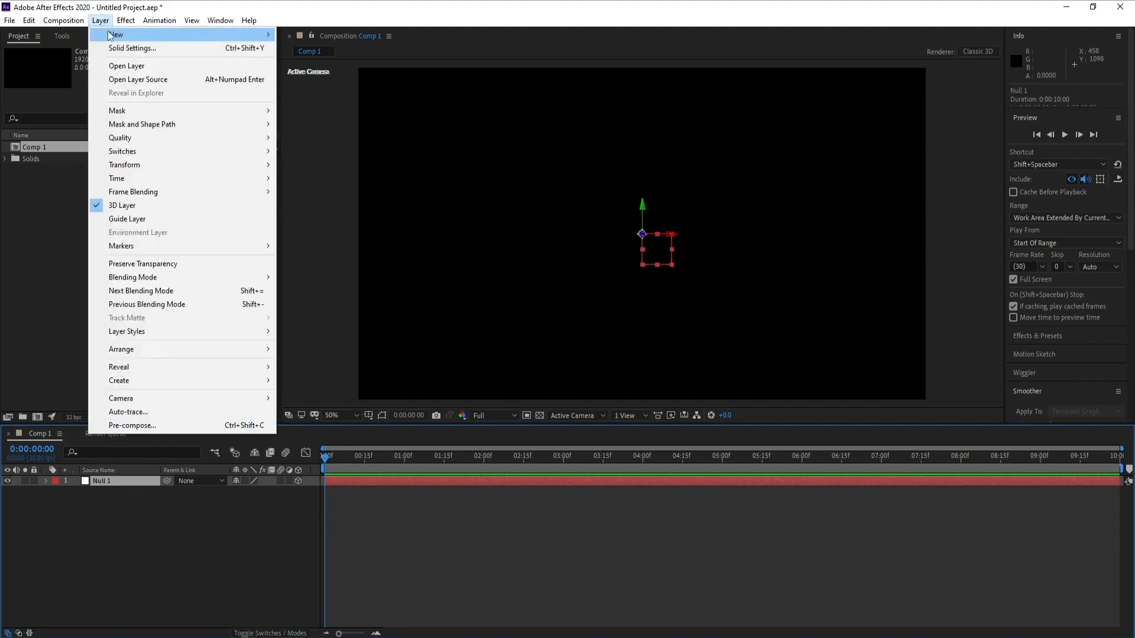
mouse_move(116, 34)
click(328, 60)
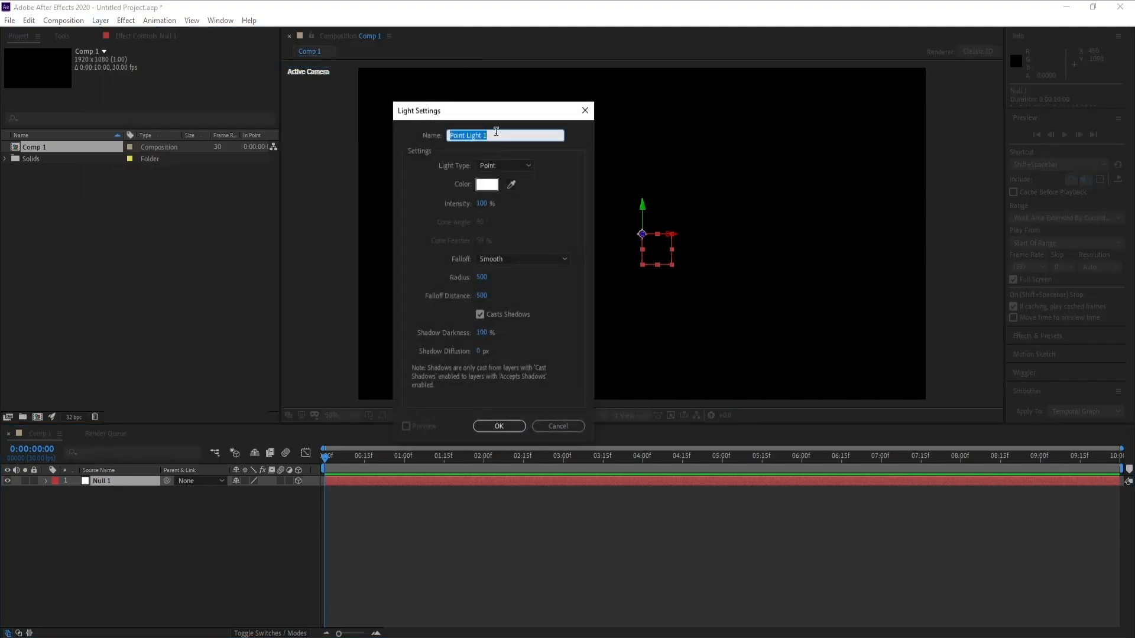
text(Emitter)
click(512, 423)
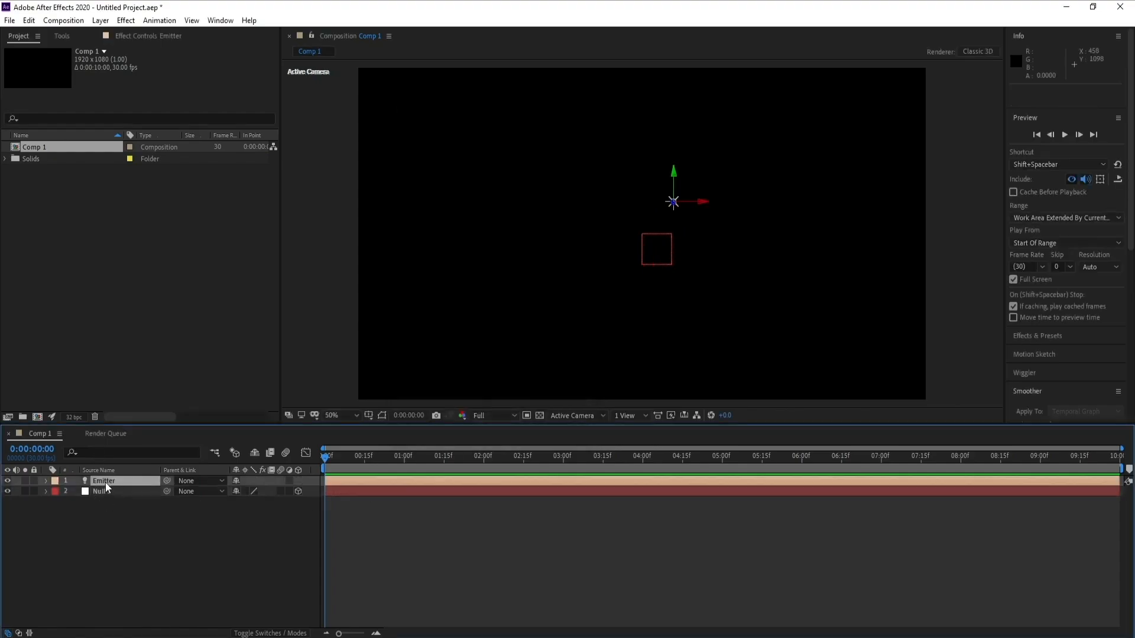
- Move the Emitter light below the null in the layer stack
drag(105, 483, 107, 502)
click(103, 484)
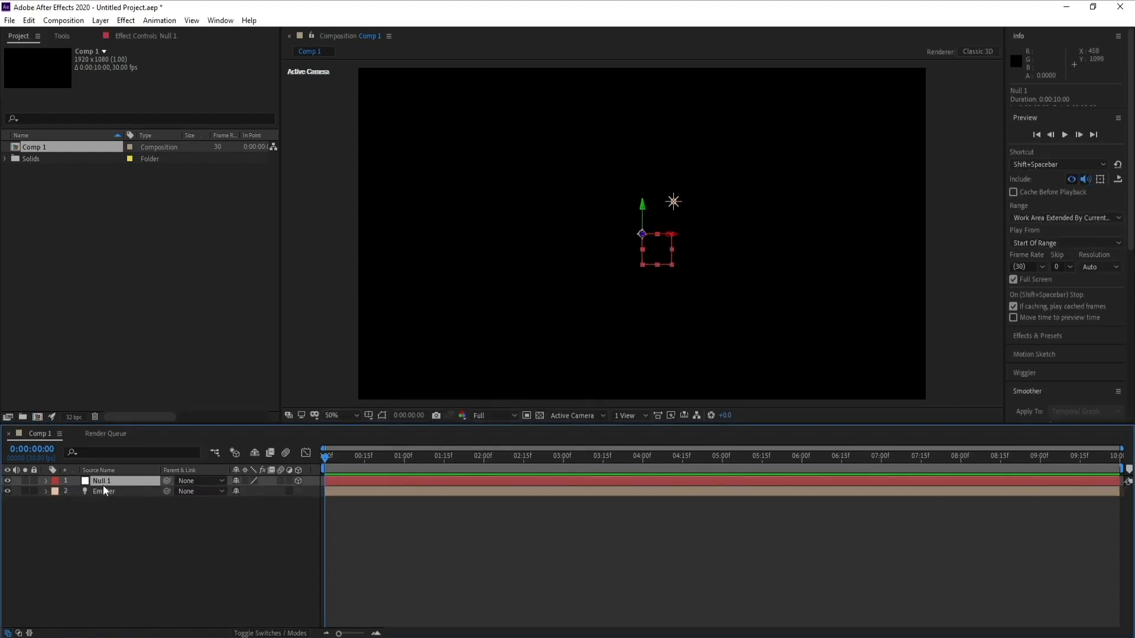
- Reveal the Position properties of the null and the Emitter light to compare them
key(p)
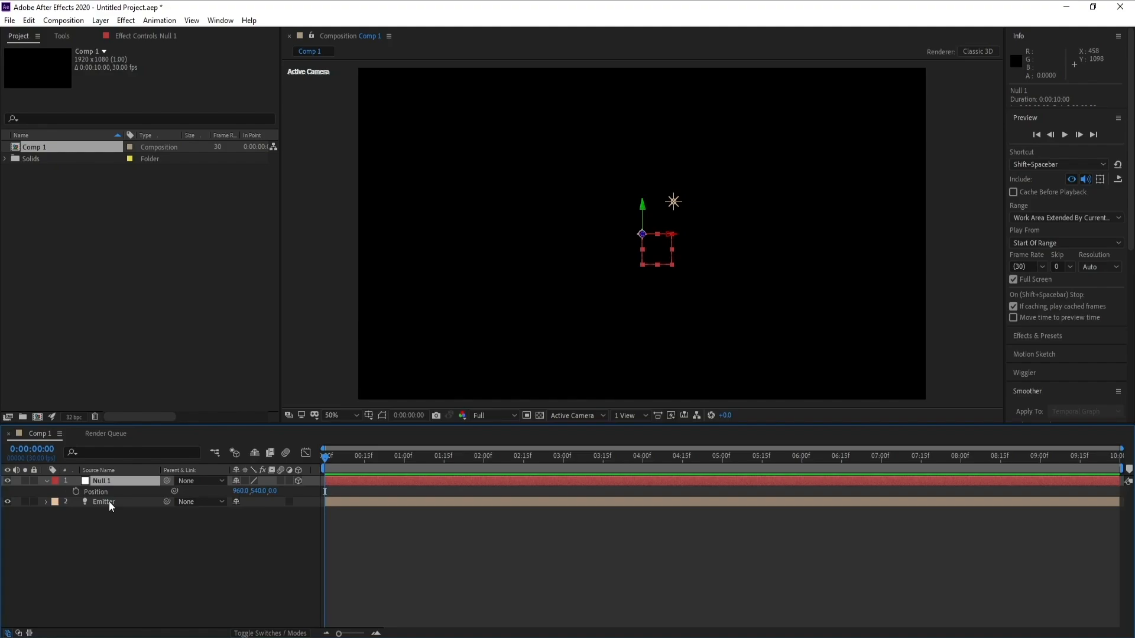
click(108, 502)
key(p)
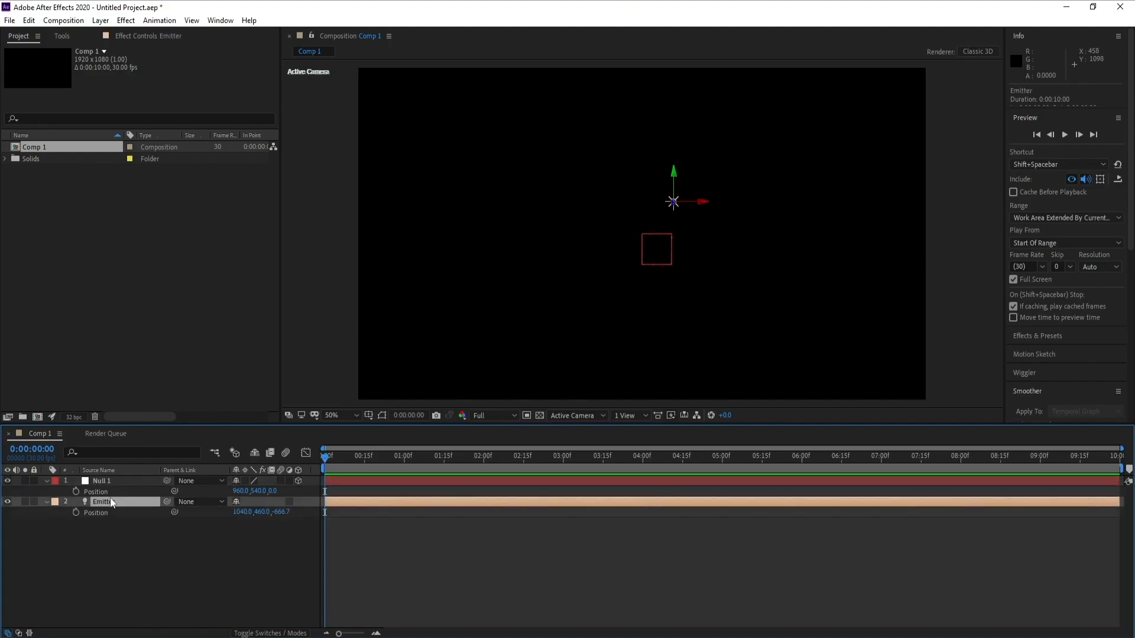
click(99, 483)
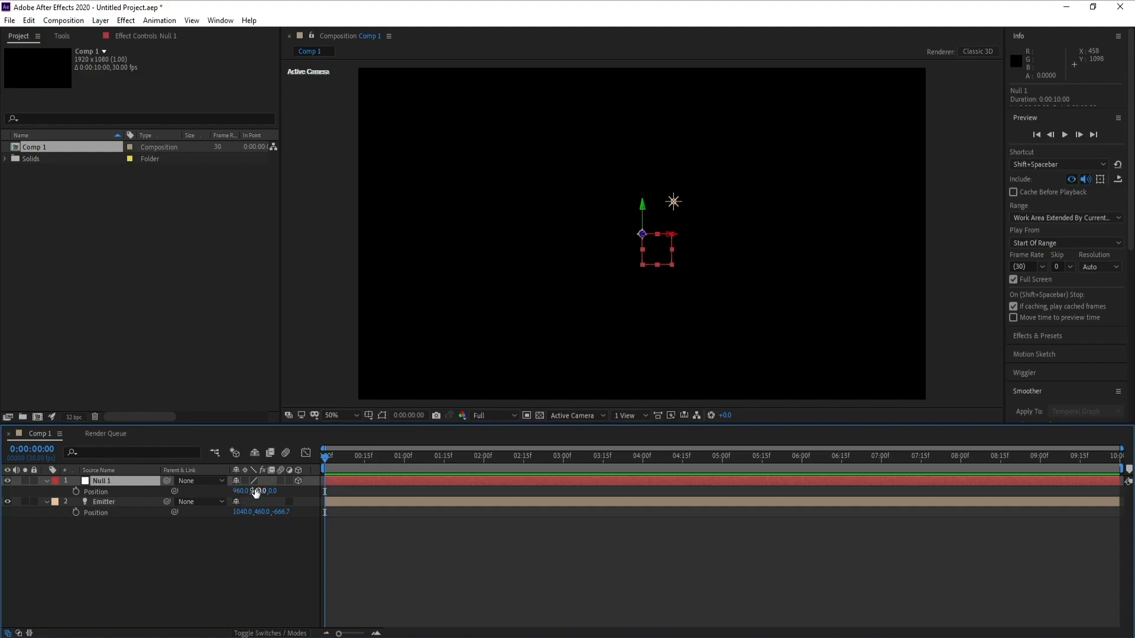
click(105, 502)
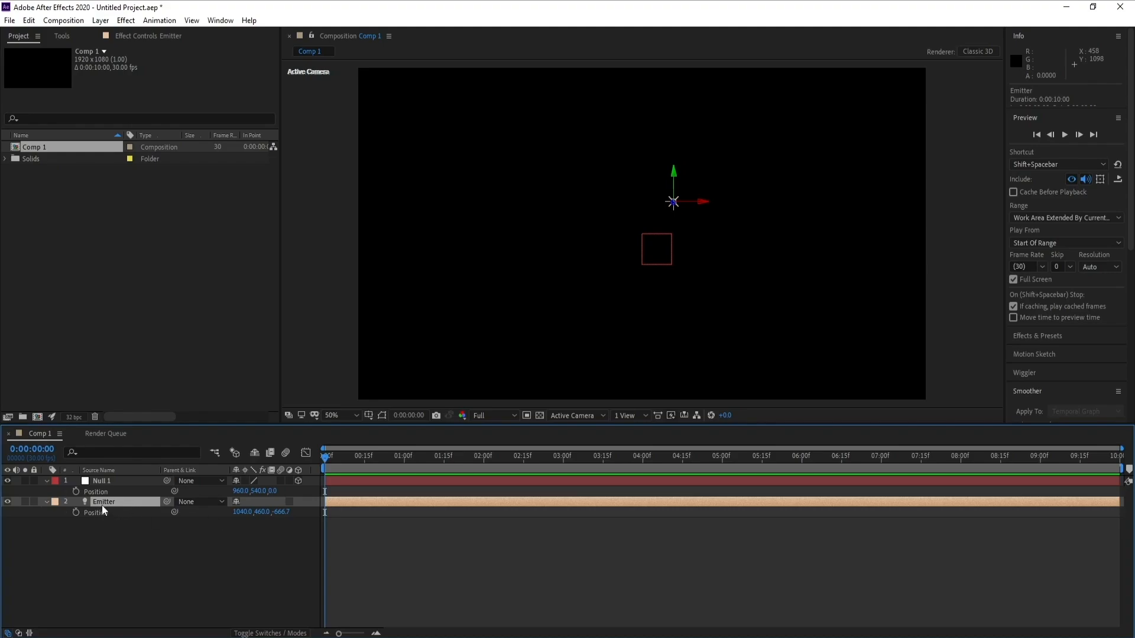
- Set the Emitter light's position to 960, 540, 0 to match the null
click(238, 490)
click(243, 512)
text(960)
click(260, 490)
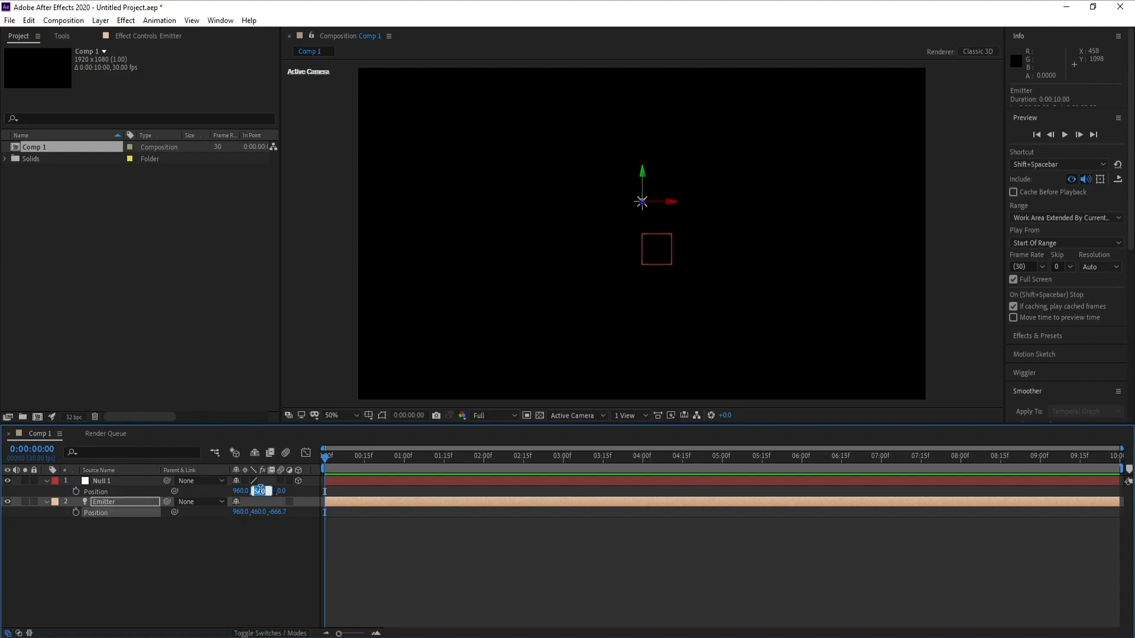
click(259, 512)
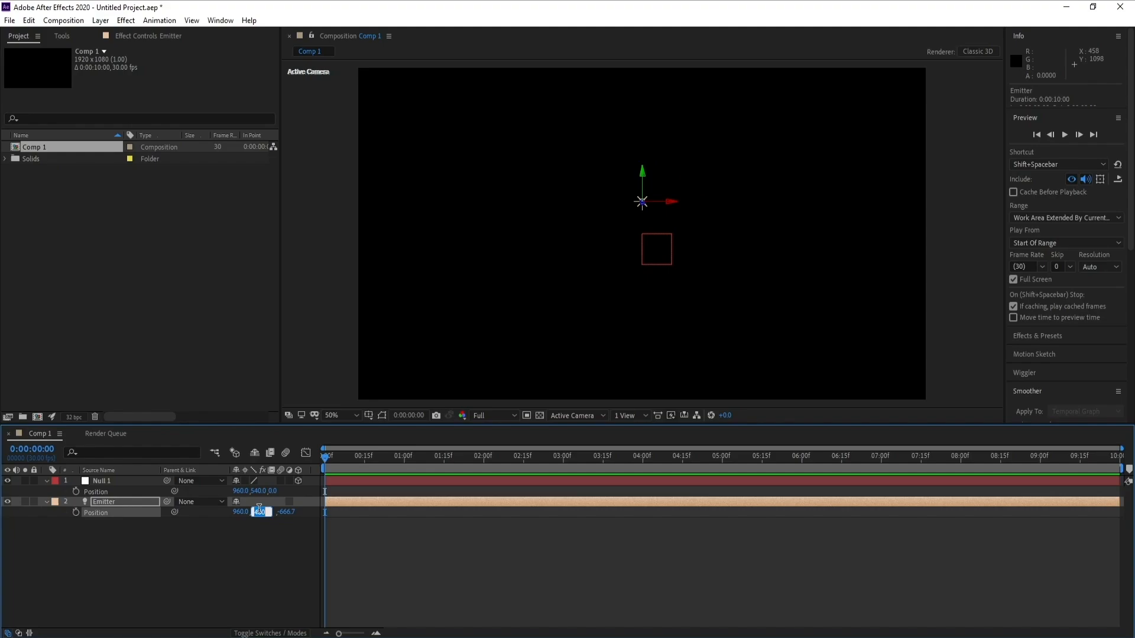
text(540)
click(284, 513)
text(0)
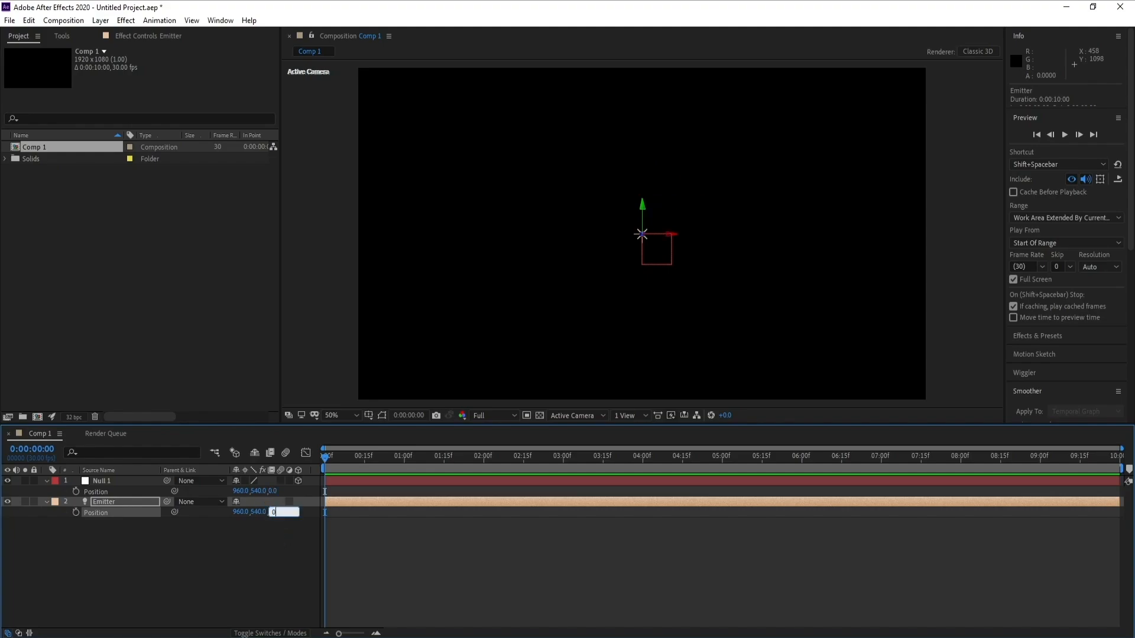
key(Return)
click(97, 505)
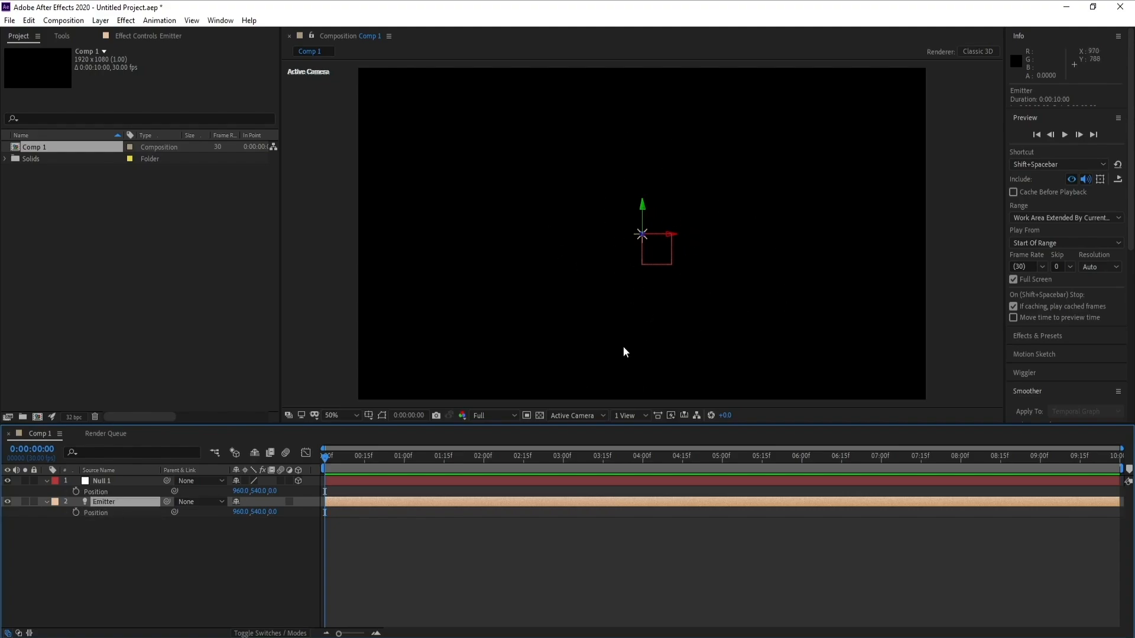
- Duplicate the Emitter light and place the copy, Emitter 2, below the original
click(107, 481)
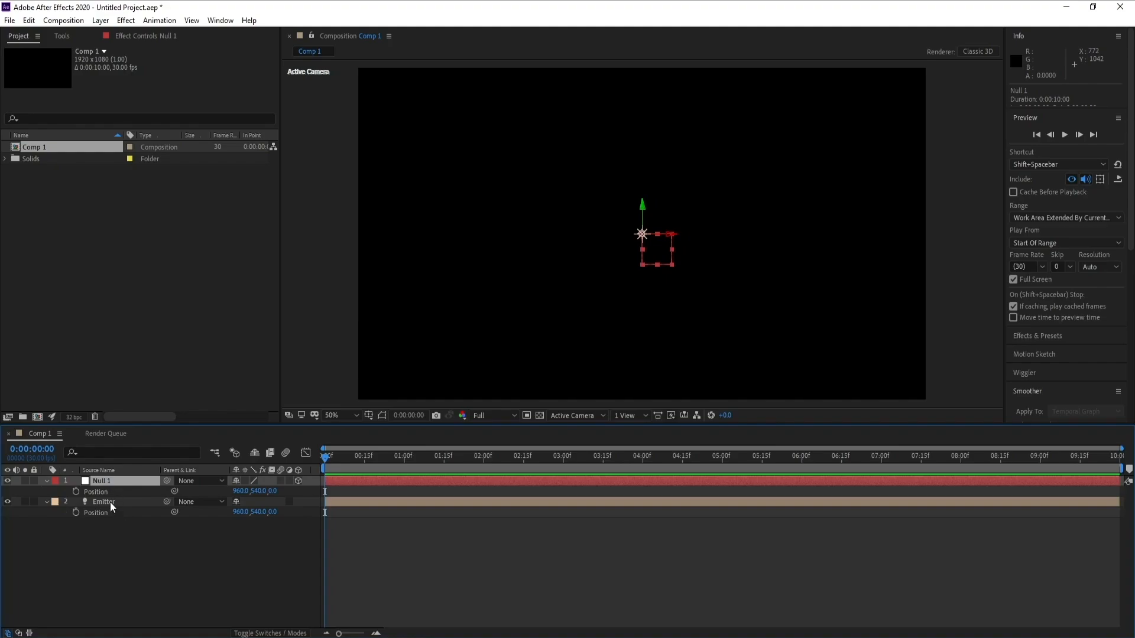
click(110, 504)
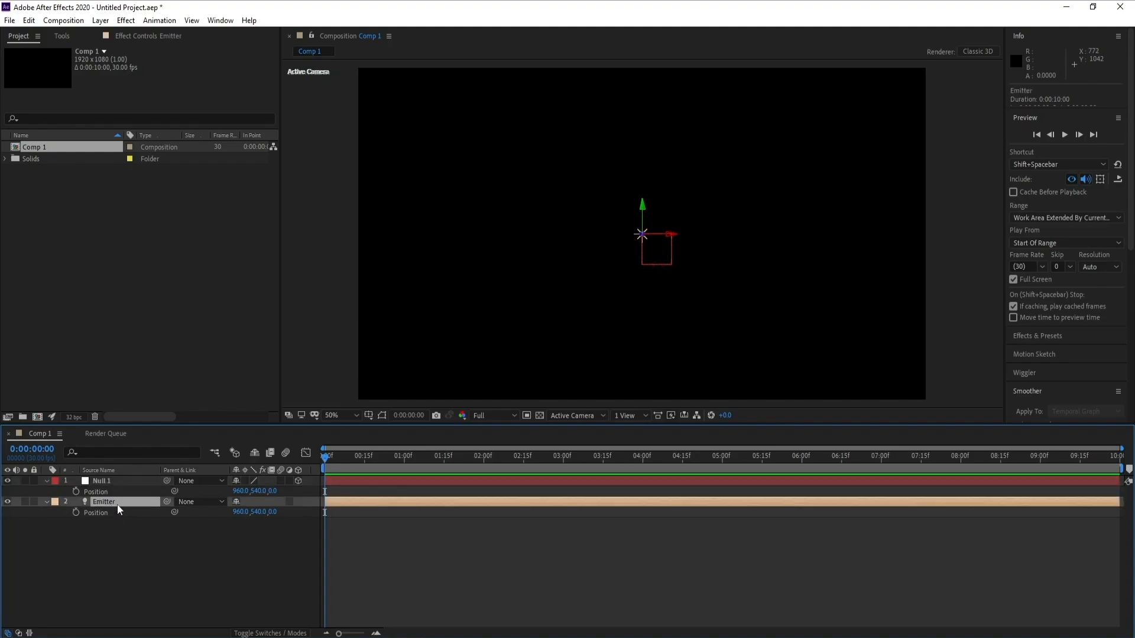
key(ctrl+d)
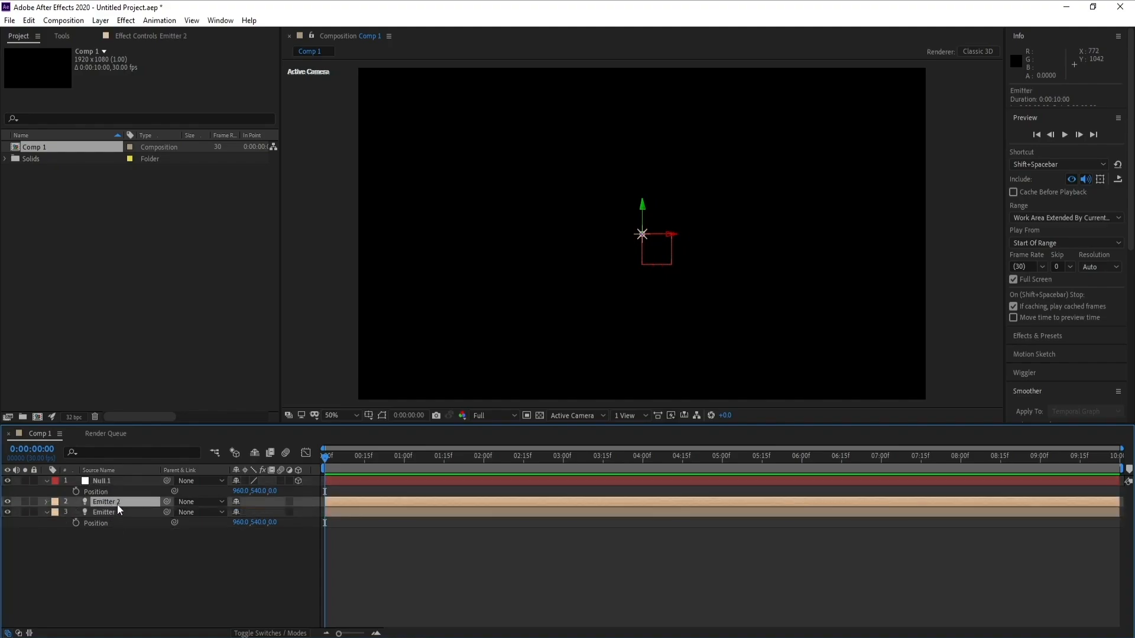
key(p)
drag(98, 501, 104, 541)
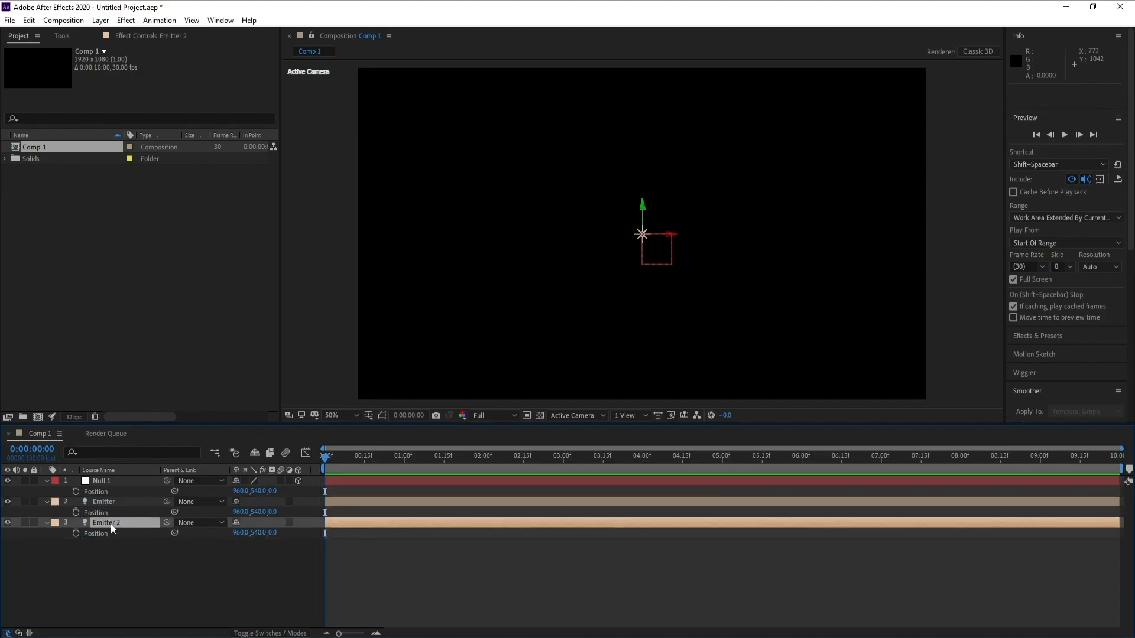
- Offset Emitter 2's Y position by +150 to 690
click(113, 526)
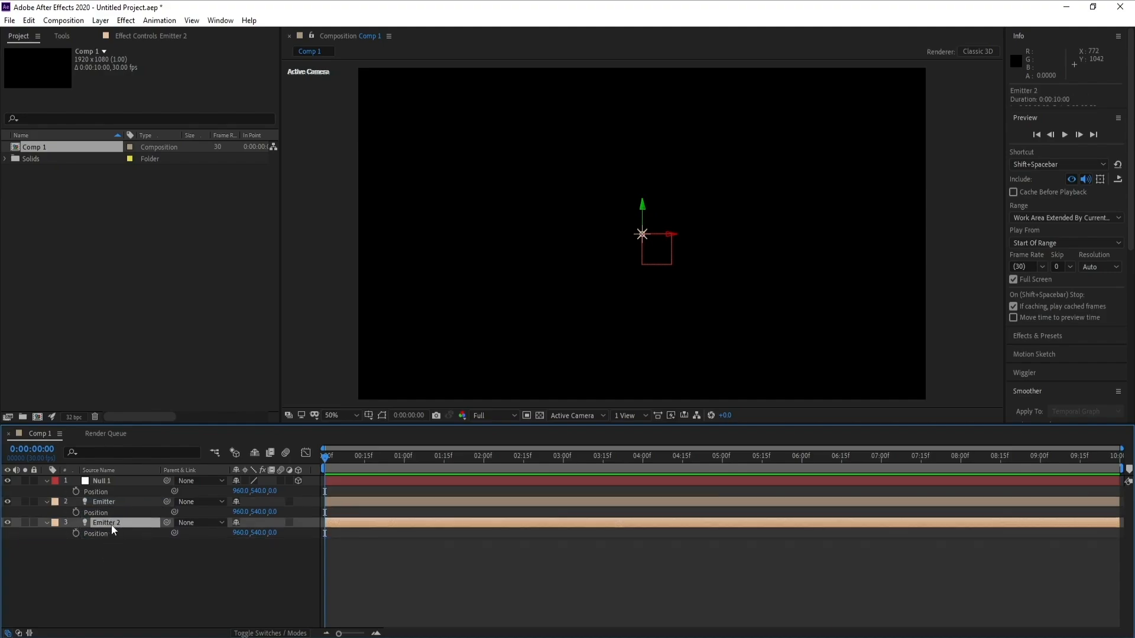
click(258, 532)
click(267, 532)
text(-)
key(BackSpace)
text(+150)
key(Return)
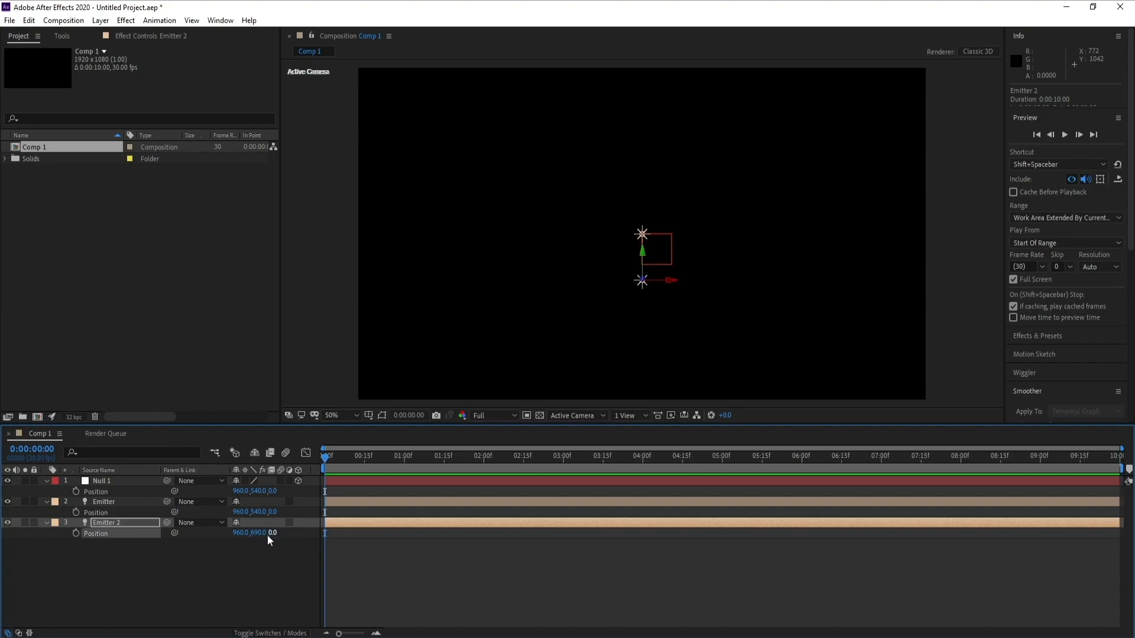
- Offset the Emitter light's Y position by -150 to 390
click(109, 502)
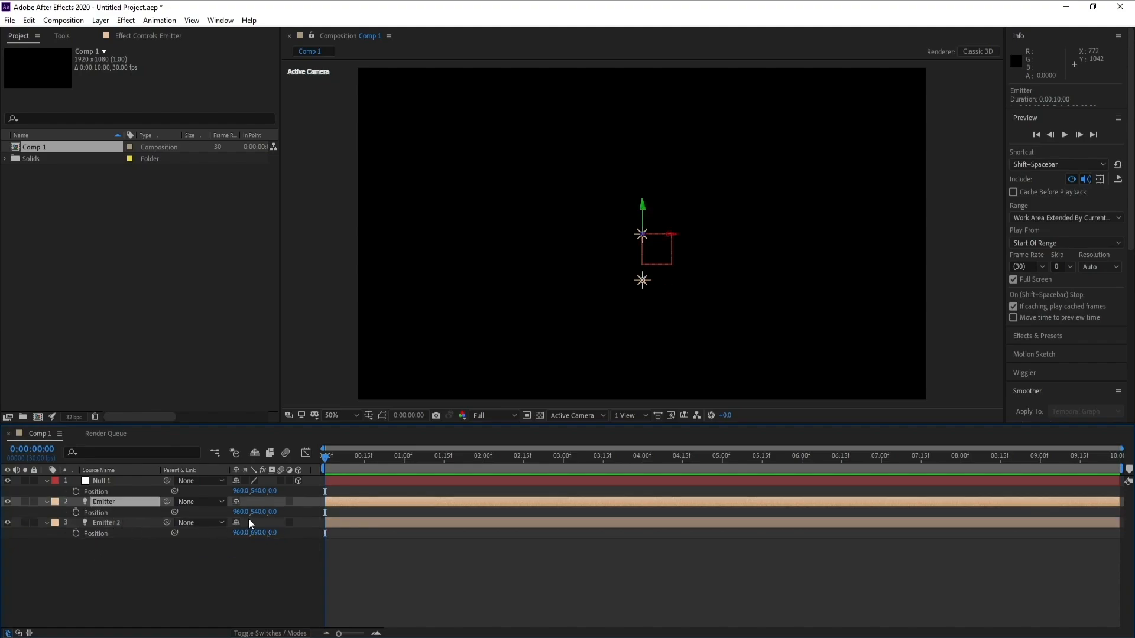
click(262, 511)
text(-150)
key(Return)
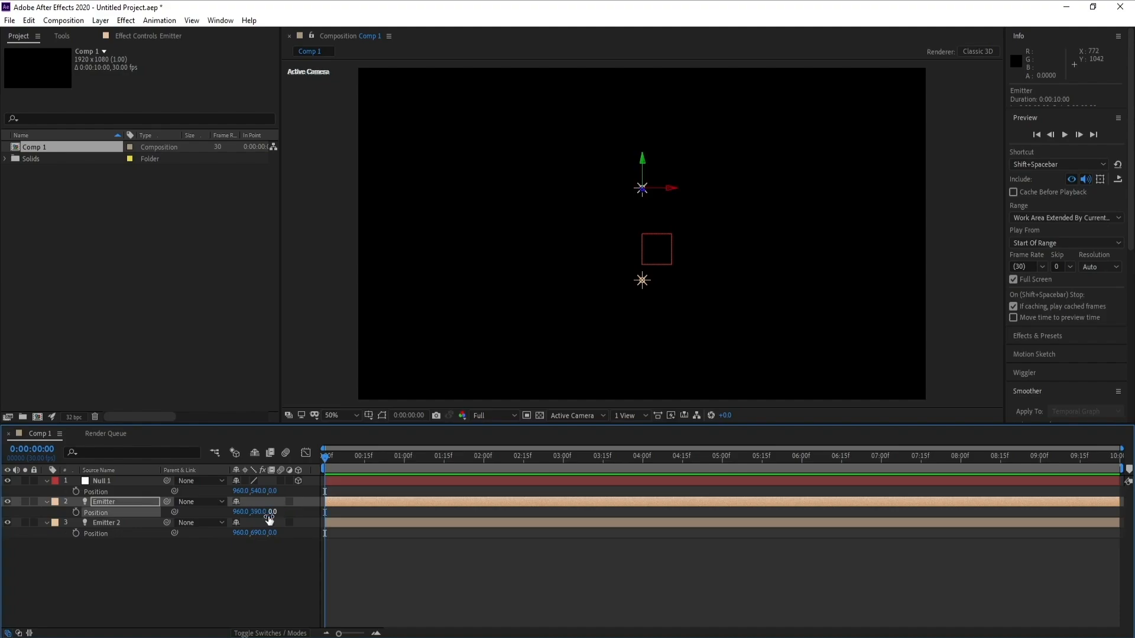
- Collapse the layer properties and select each layer in the viewer to check its placement
click(45, 480)
click(45, 480)
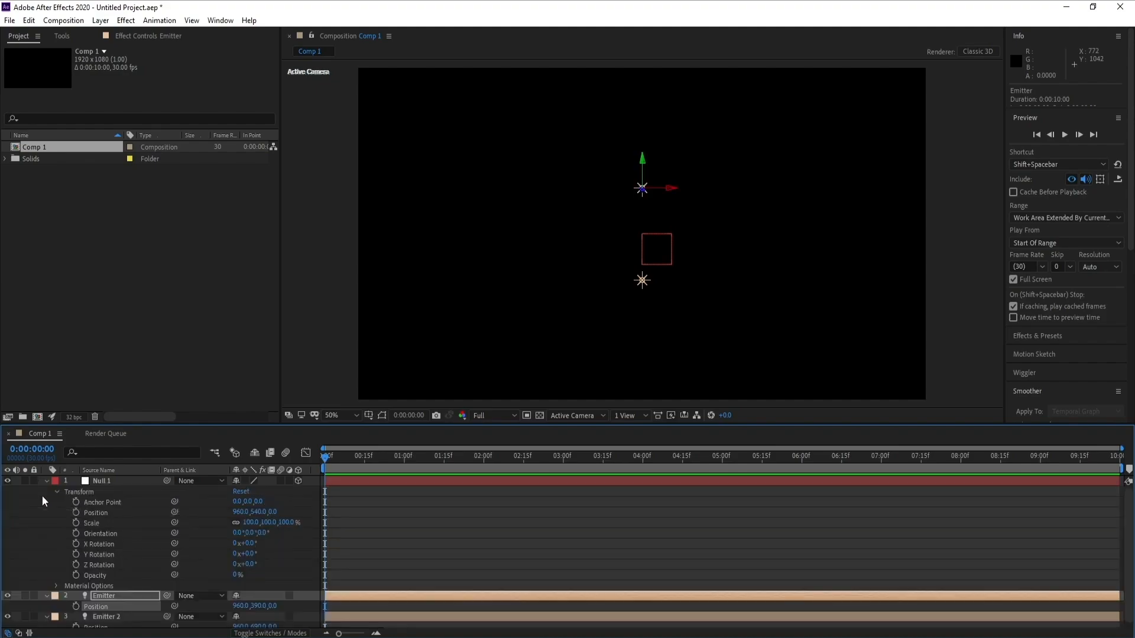
click(45, 480)
click(45, 492)
click(45, 501)
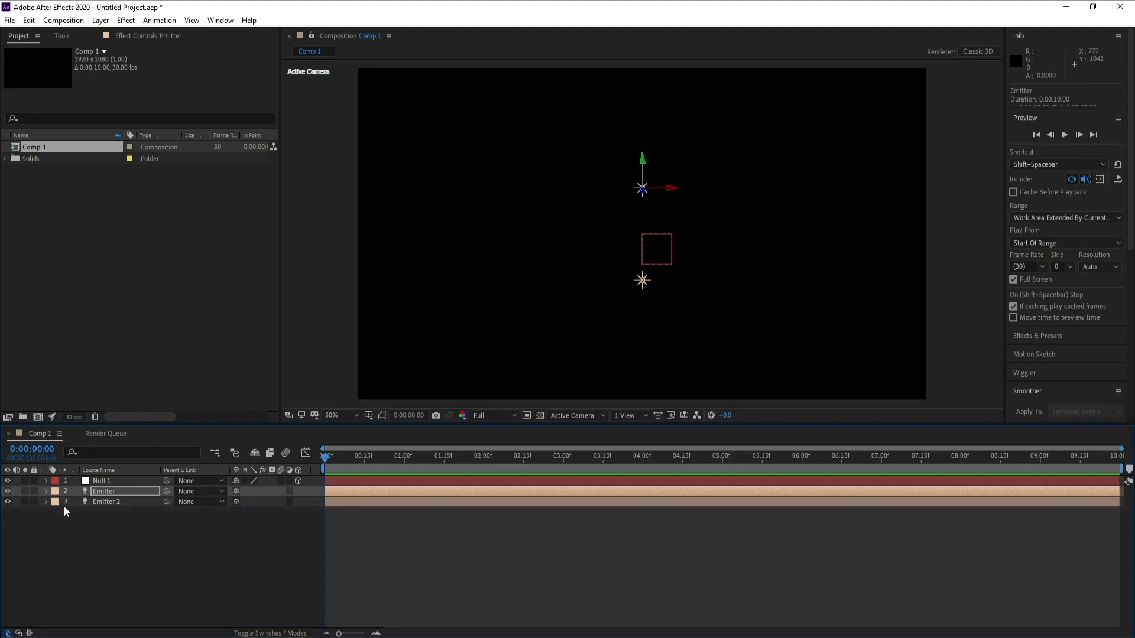
click(646, 233)
click(643, 234)
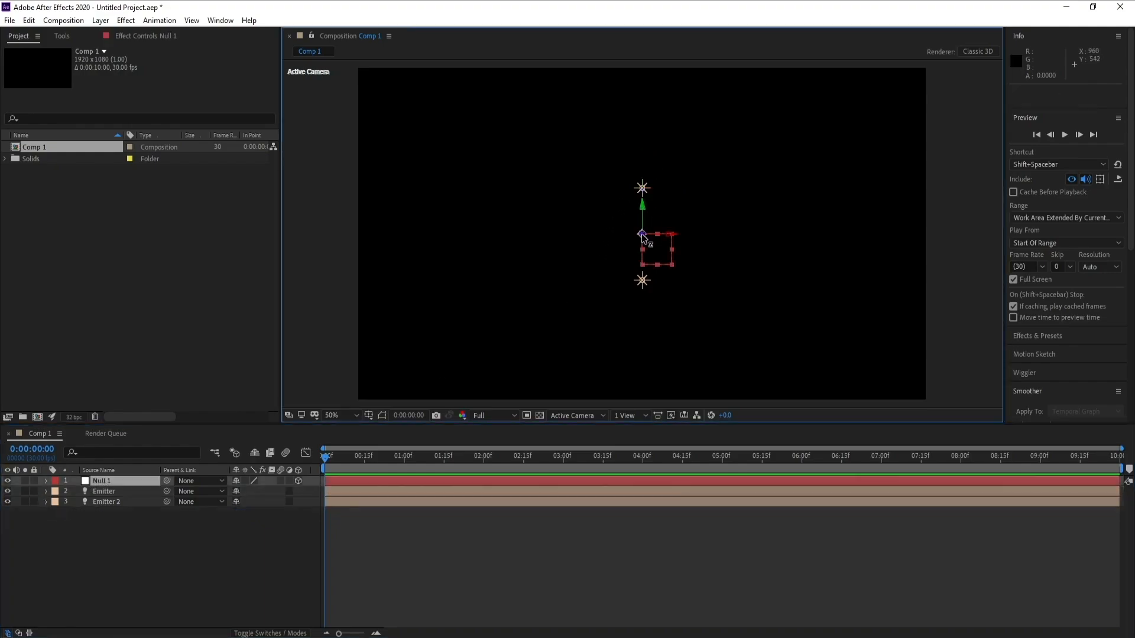
click(642, 188)
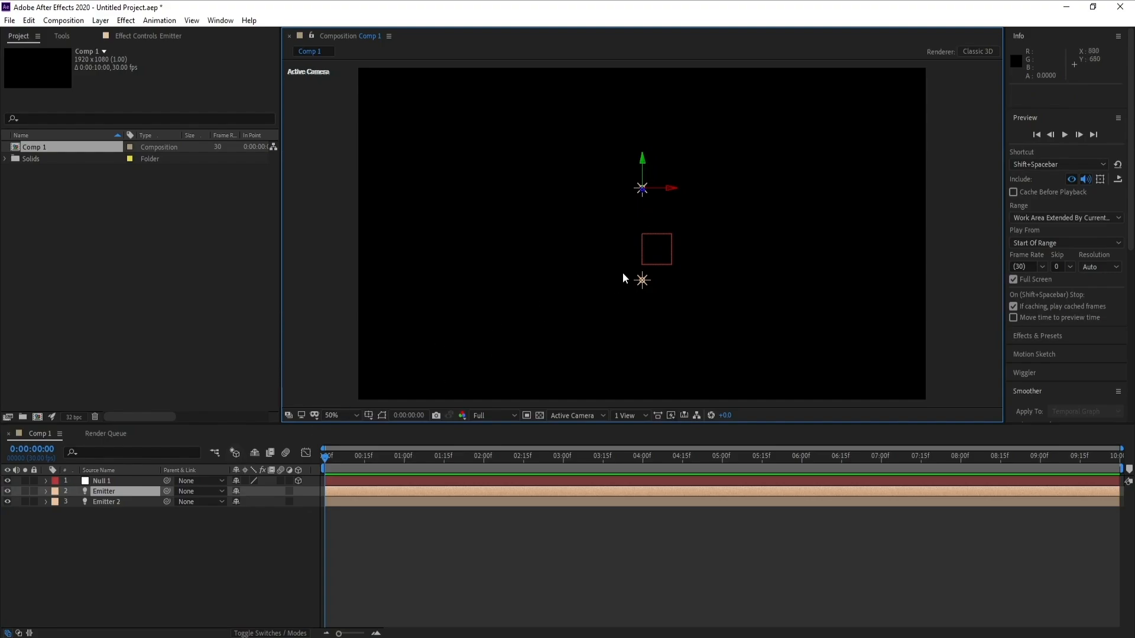
click(641, 281)
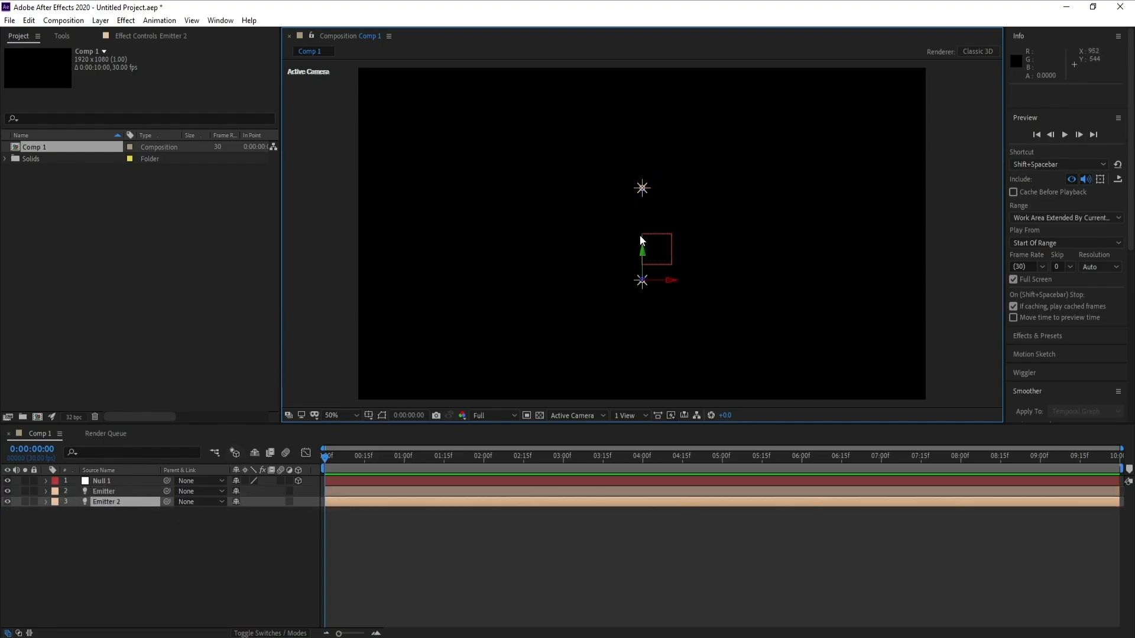
- Parent both Emitter lights to Null 1
click(105, 489)
shift+click(110, 500)
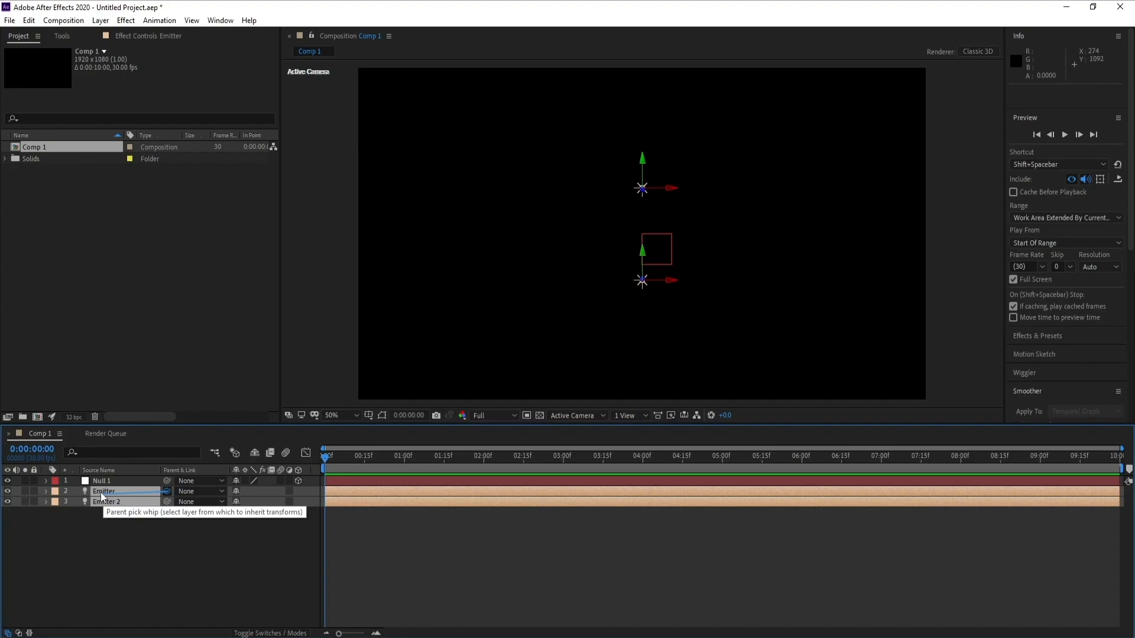
drag(166, 491, 91, 481)
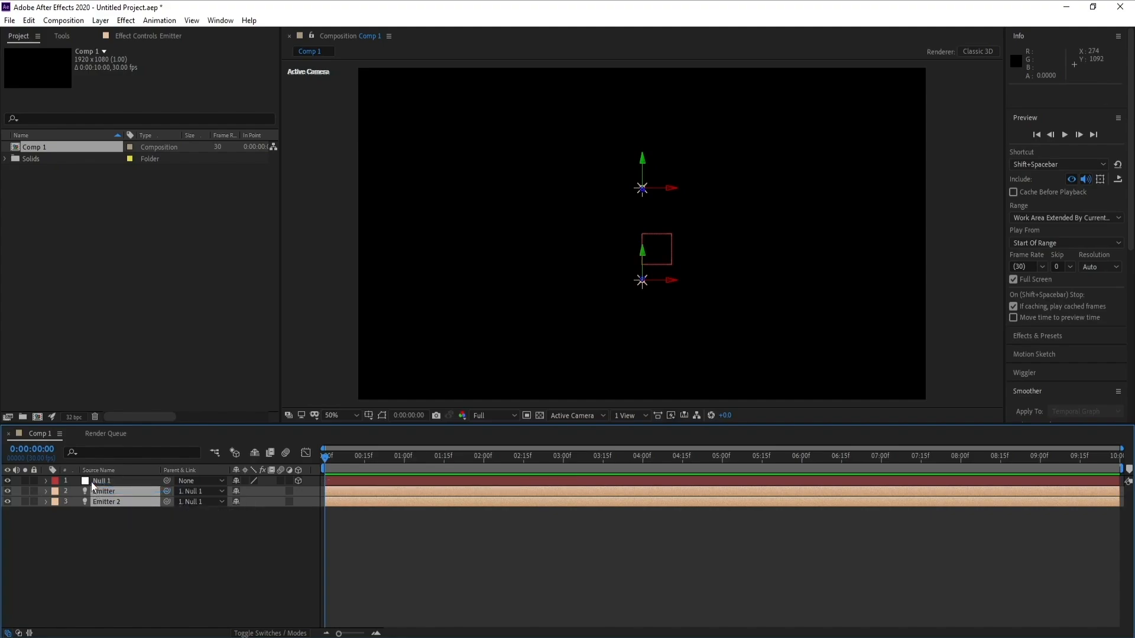
- Move the null left to an X position of about 800, carrying both lights with it
click(93, 481)
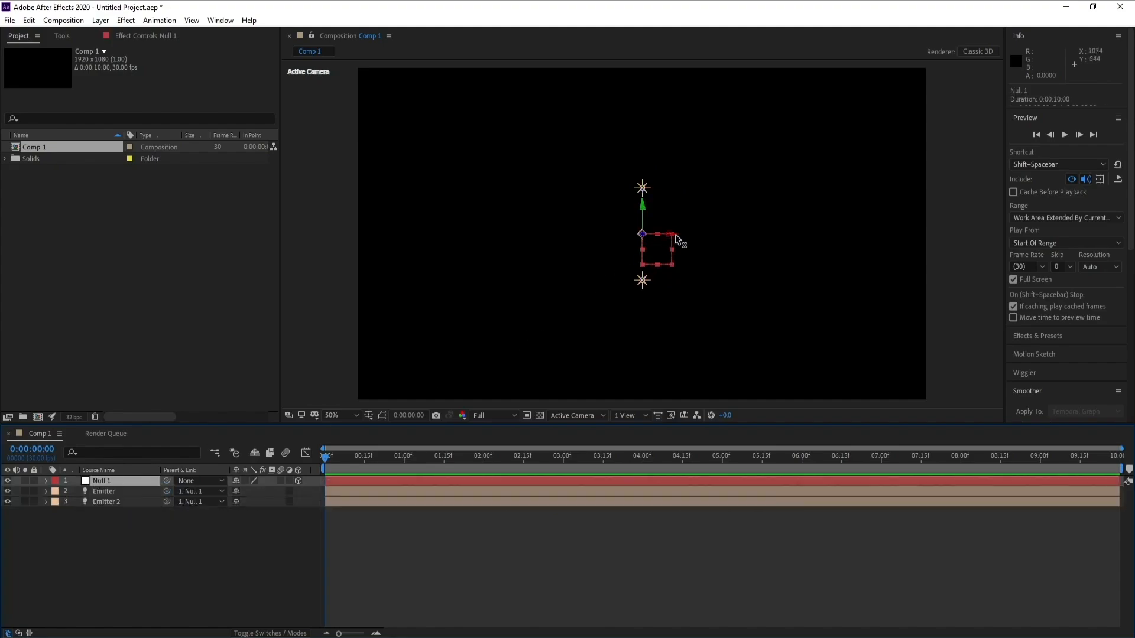
mouse_move(675, 234)
mouse_down()
mouse_move(481, 237)
mouse_move(668, 235)
mouse_up()
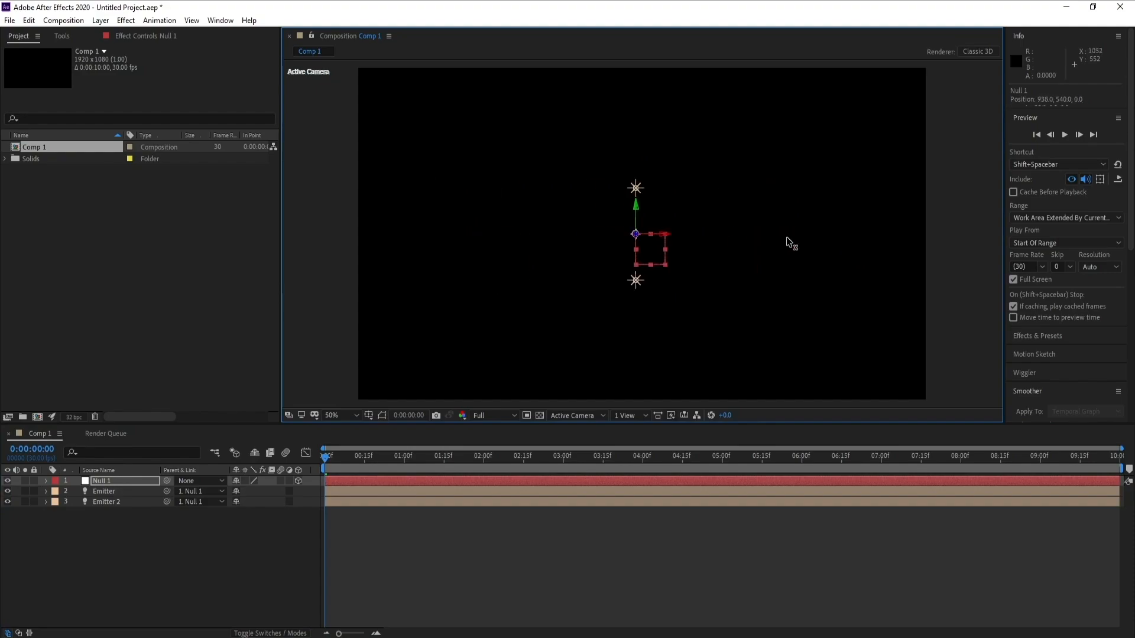
drag(786, 237, 623, 243)
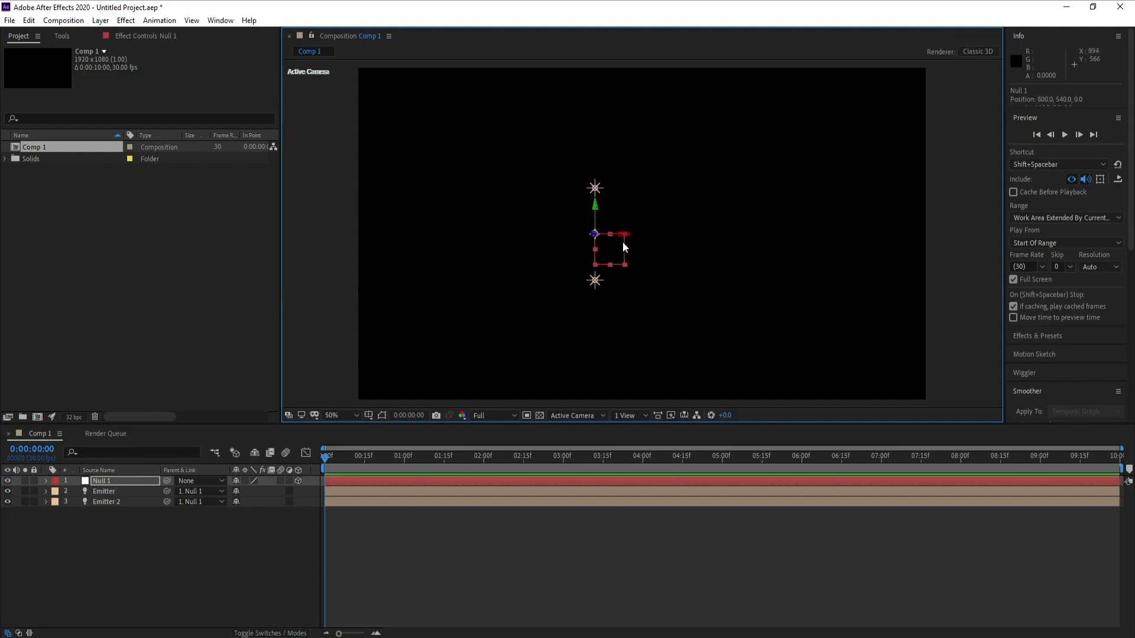
- Undo the null's last move and reselect the Null 1 layer
click(29, 20)
click(35, 30)
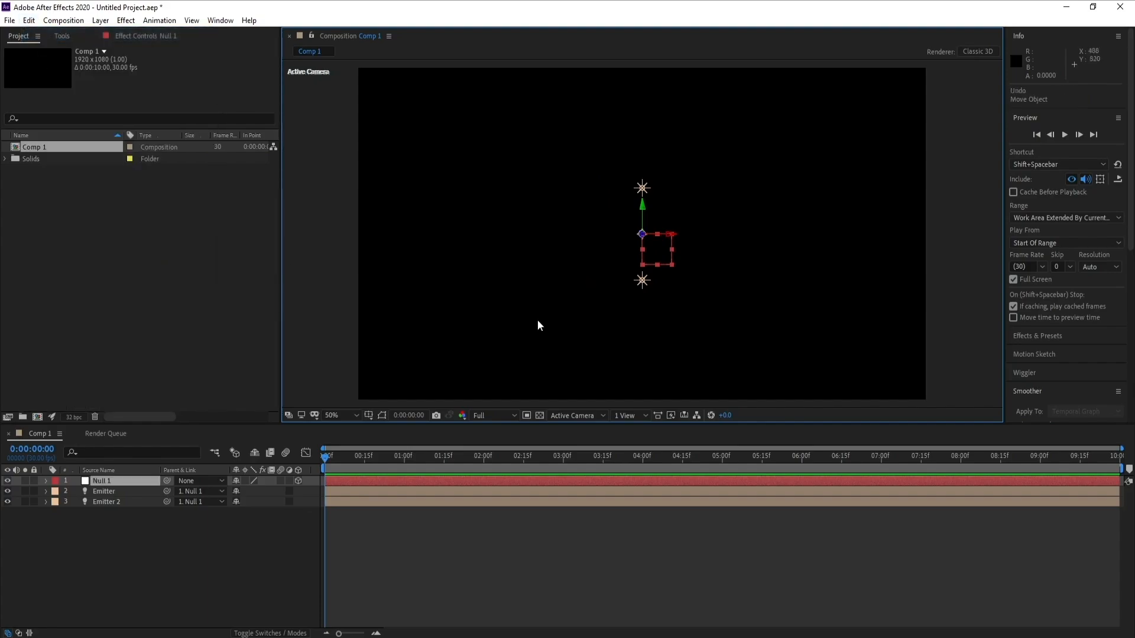
click(108, 482)
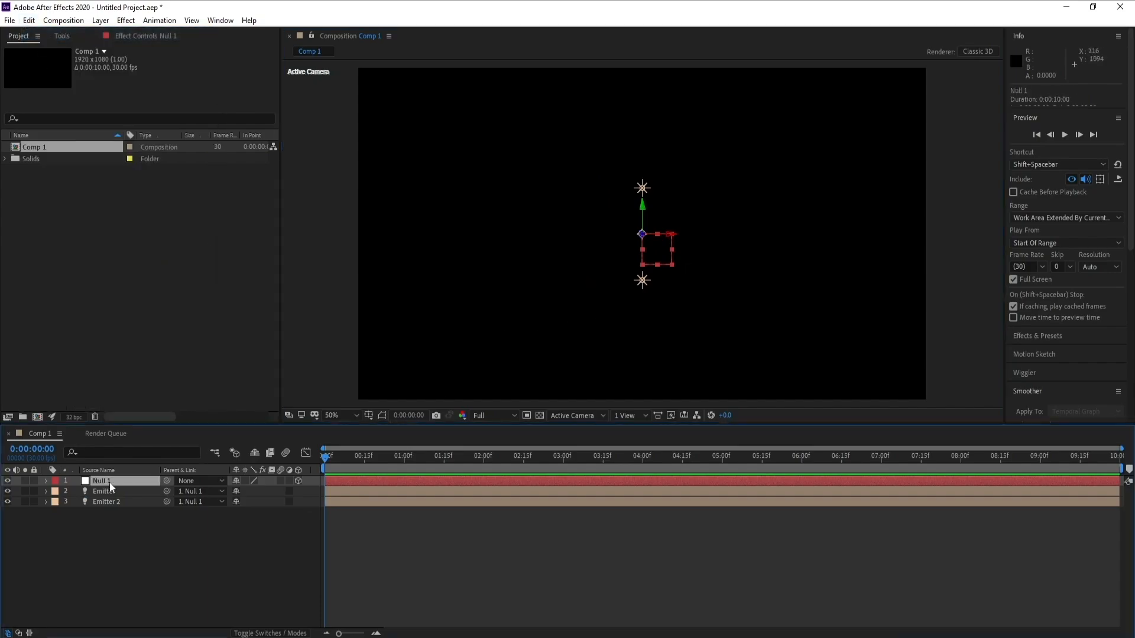
- Create a new solid layer named Particles
click(99, 22)
mouse_move(140, 37)
click(328, 44)
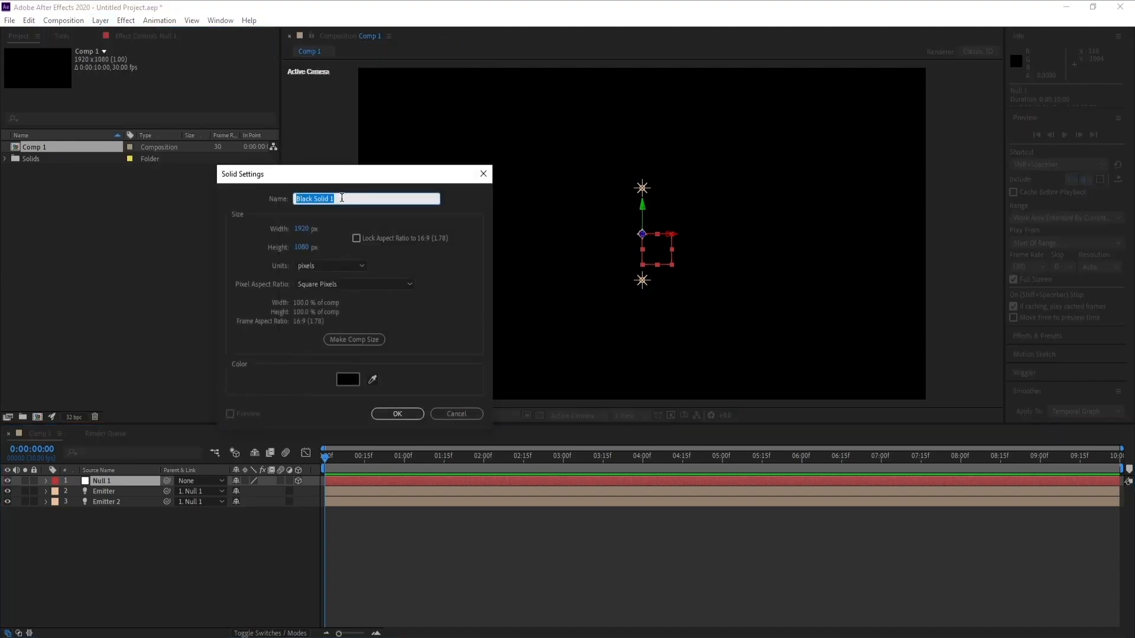
text(Particles)
key(Return)
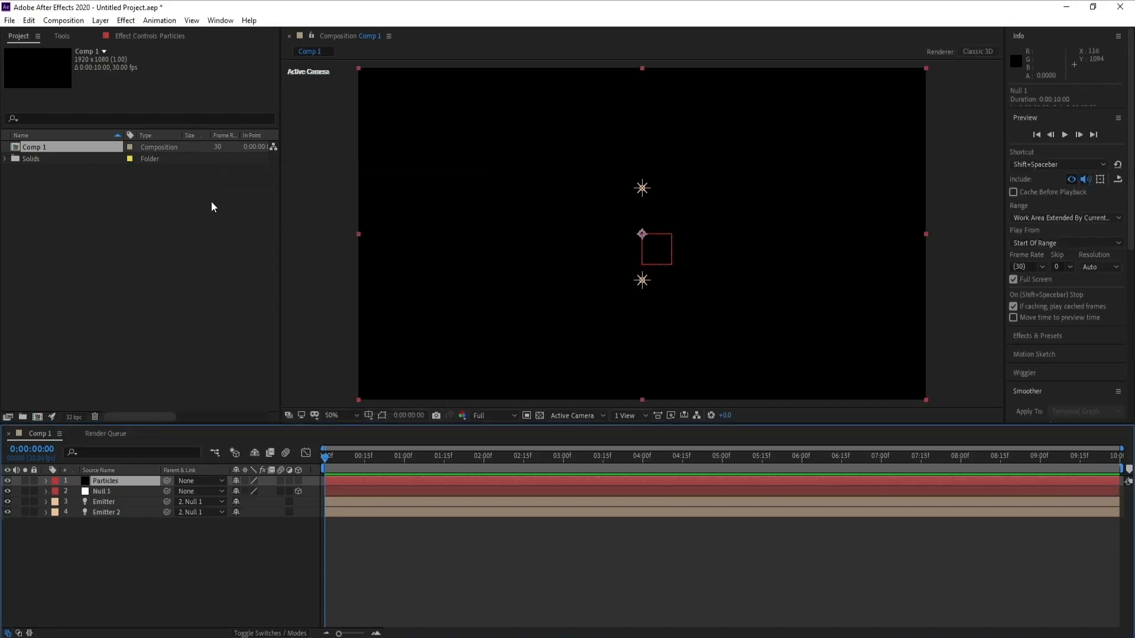
- Apply the RG Trapcode Particular effect to the Particles solid and scrub the timeline to preview it
click(125, 20)
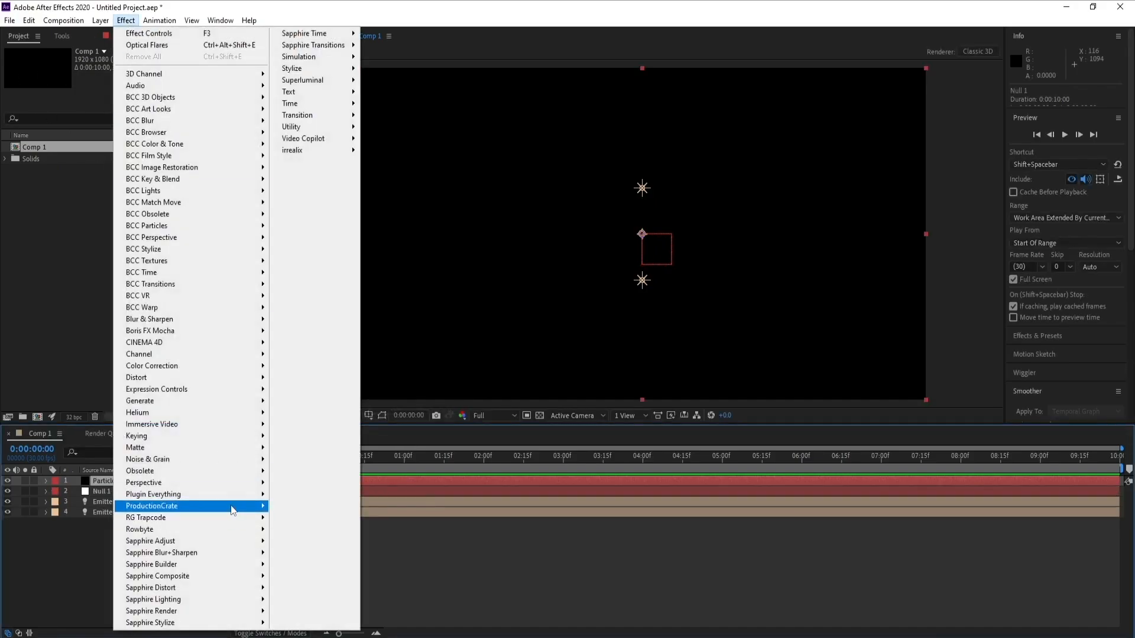
mouse_move(230, 461)
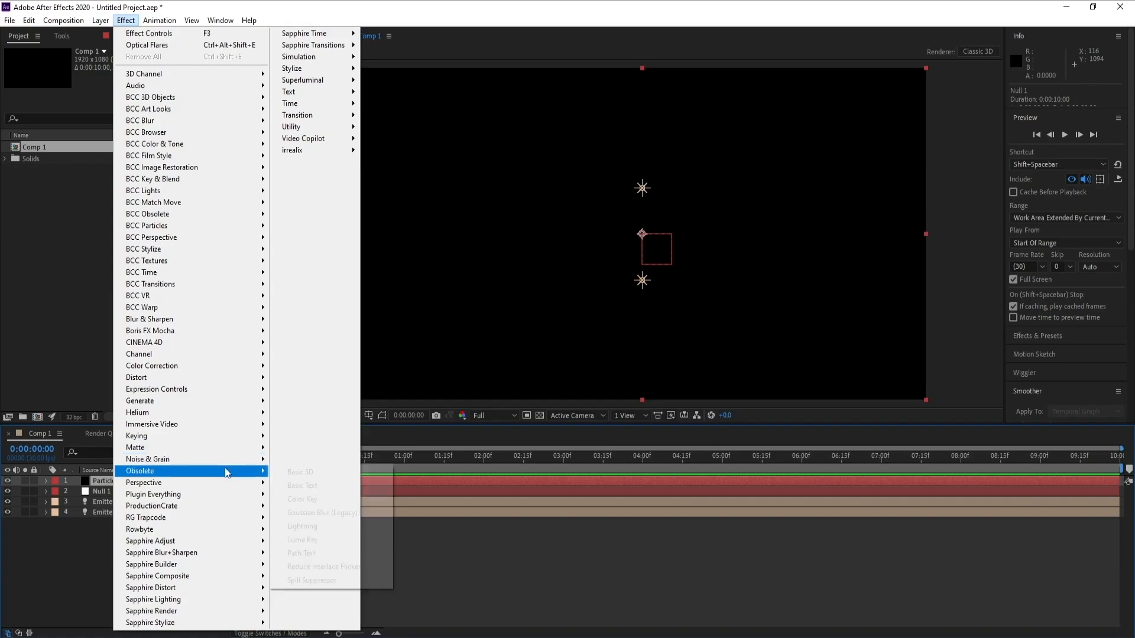
mouse_move(236, 518)
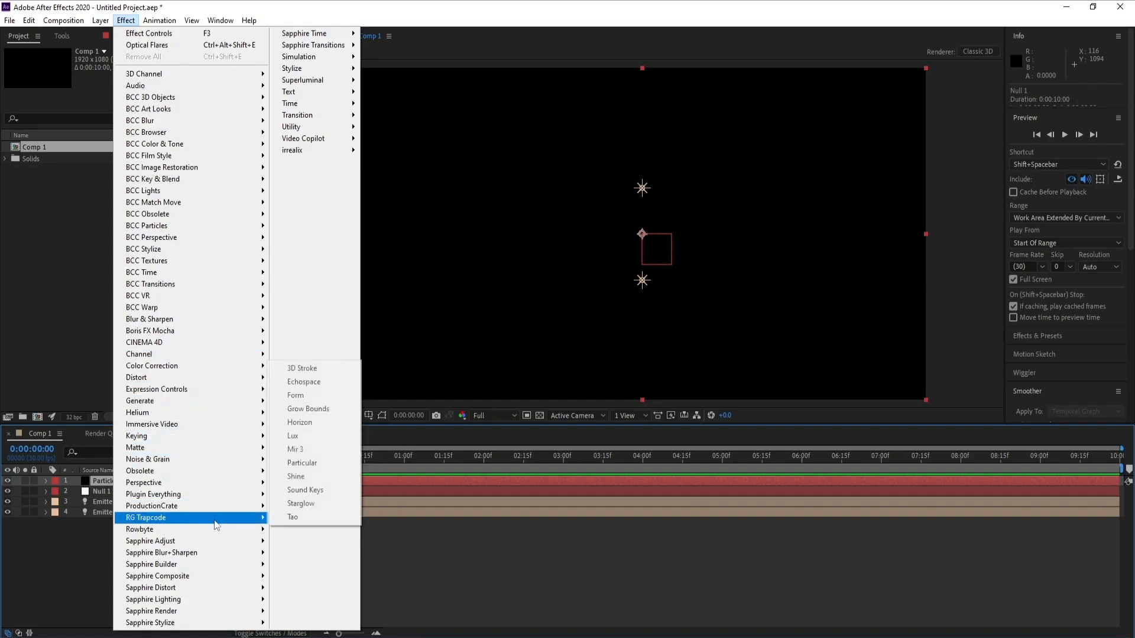
click(313, 462)
drag(317, 456, 460, 459)
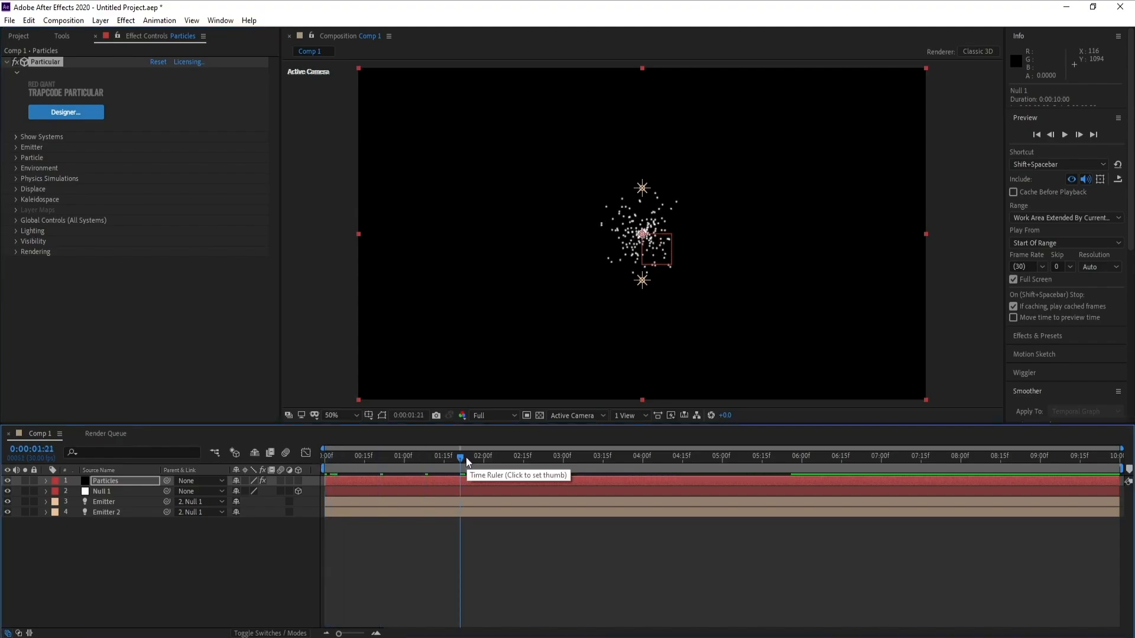
click(513, 457)
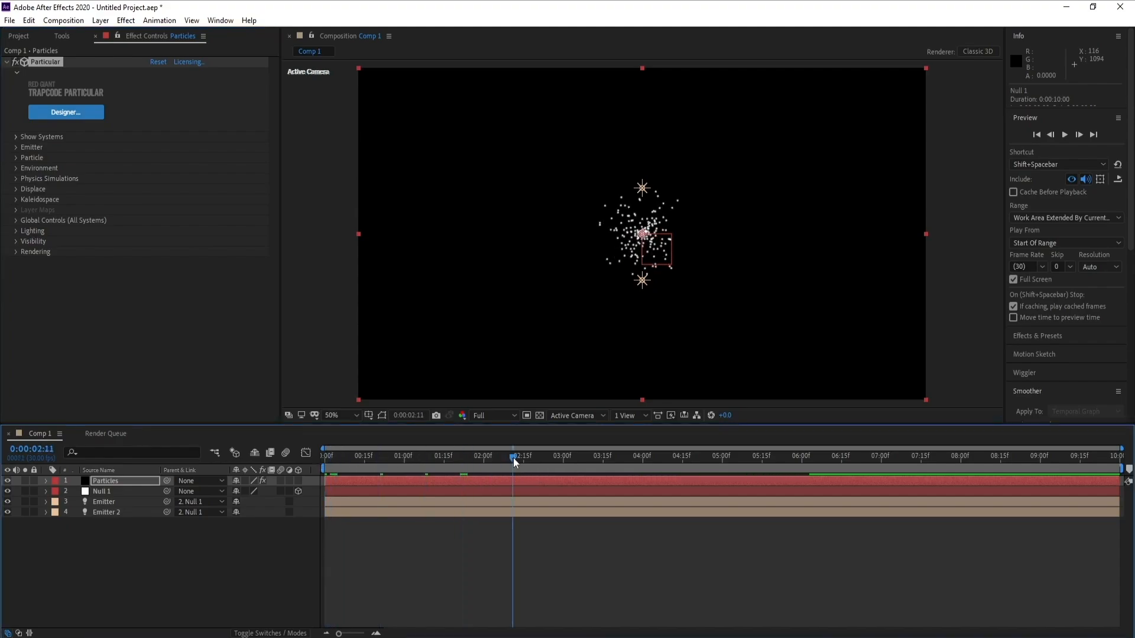
- Set Particular's Emitter Type to Light(s)
click(16, 147)
click(183, 155)
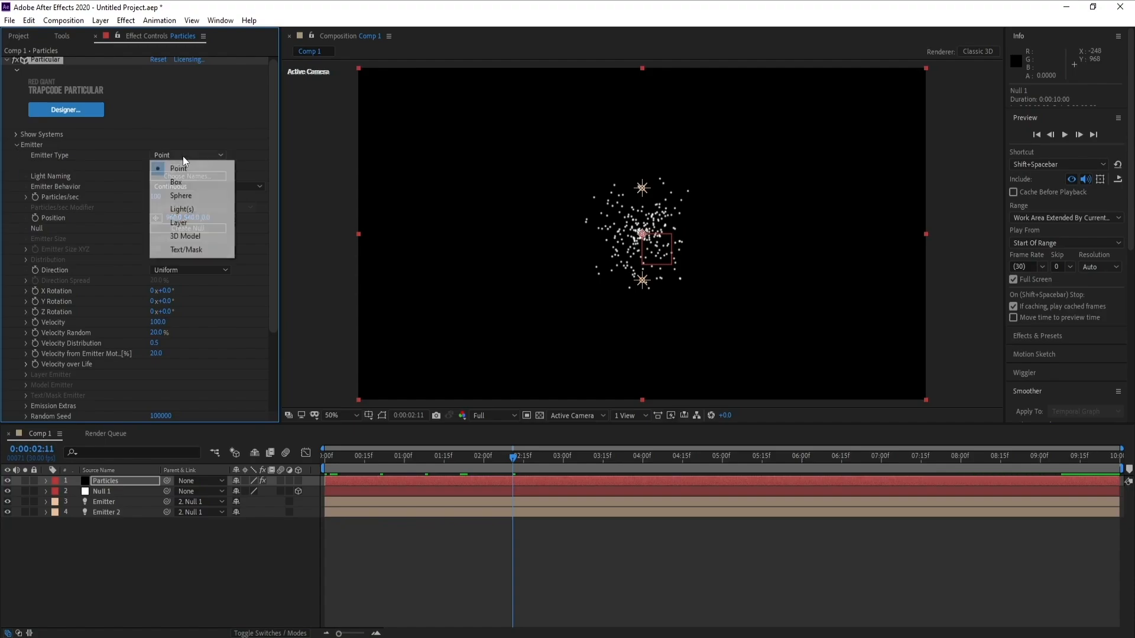
click(201, 210)
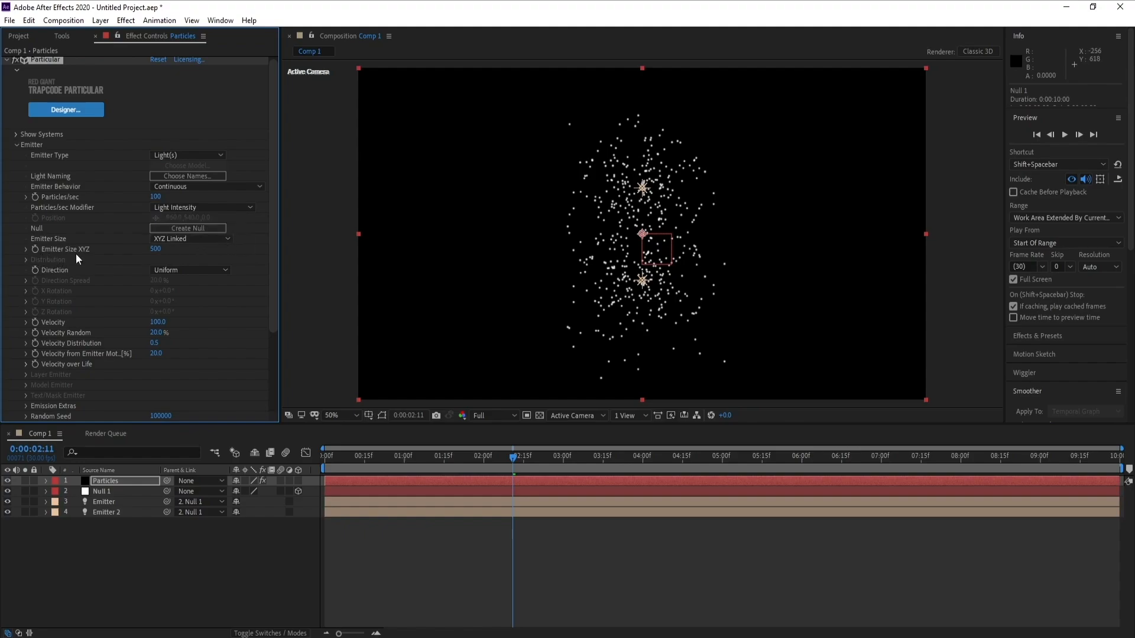
- Set the emitter's Emitter Size XYZ to 50 and Velocity to 50
click(156, 249)
text(5)
key(Return)
click(157, 322)
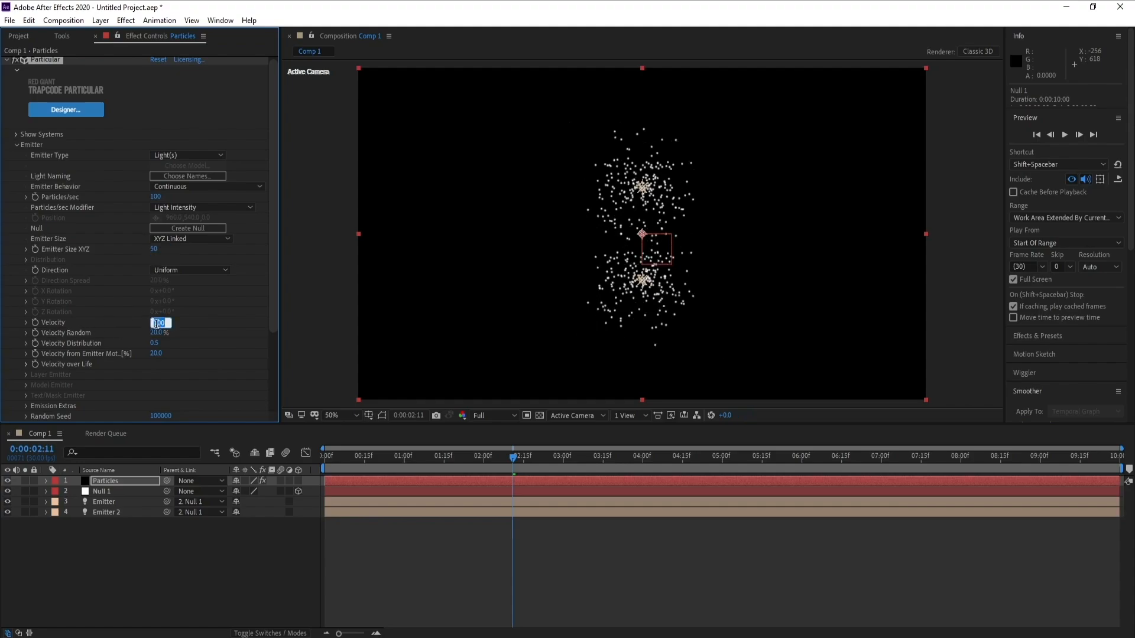
text(50)
key(Return)
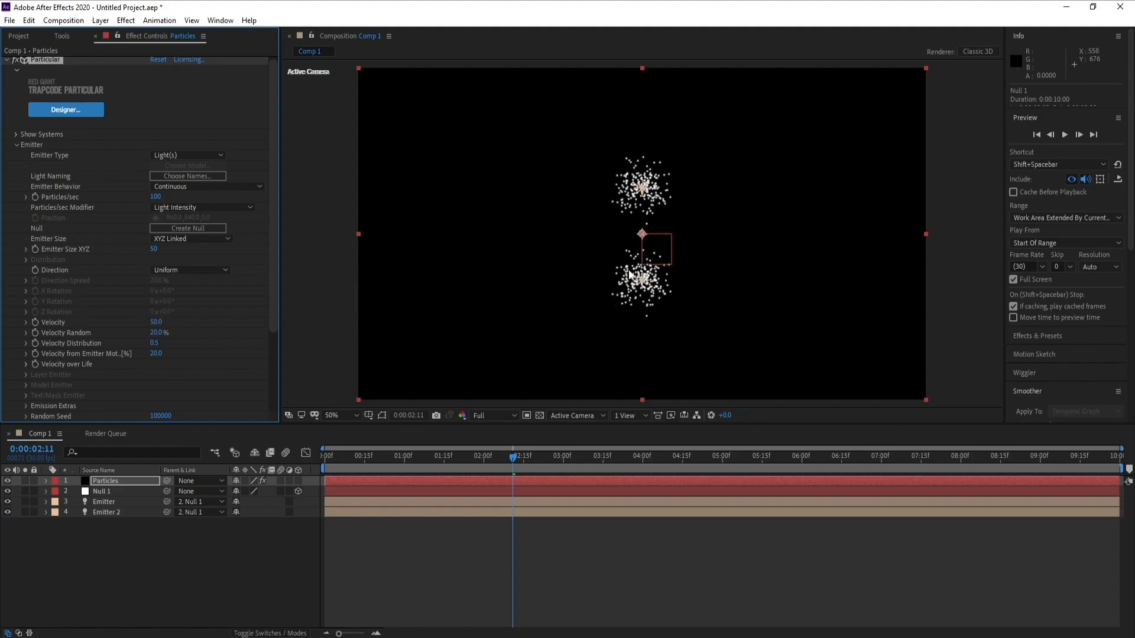
- At frame 0, add a Position keyframe on Null 1 and move it off-screen left to about X -346
drag(273, 252, 276, 293)
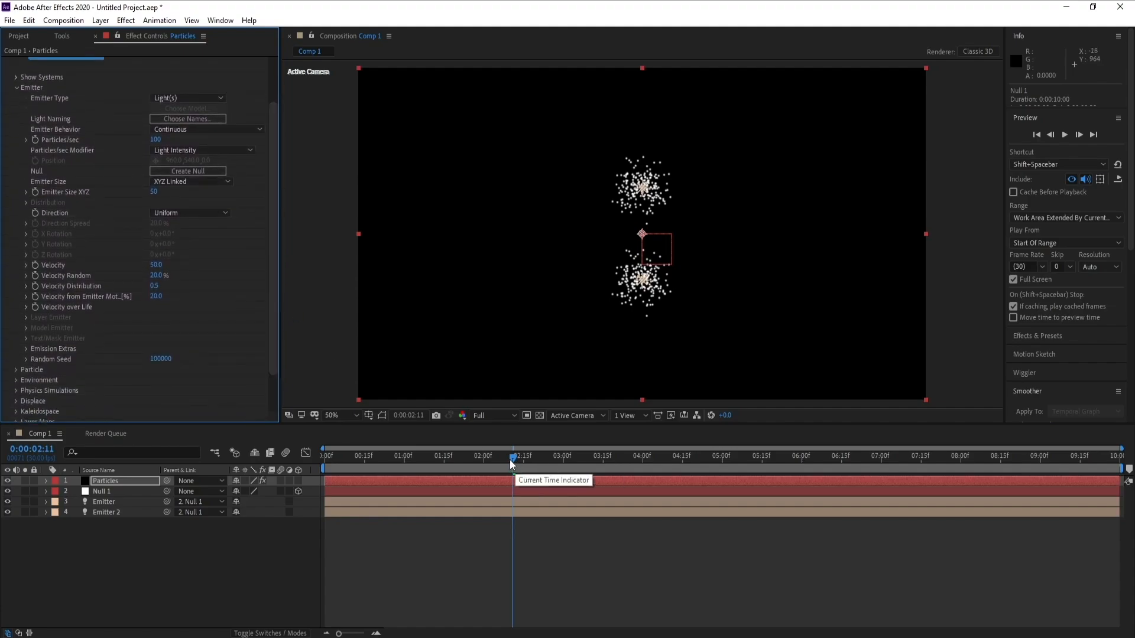
drag(513, 456, 324, 458)
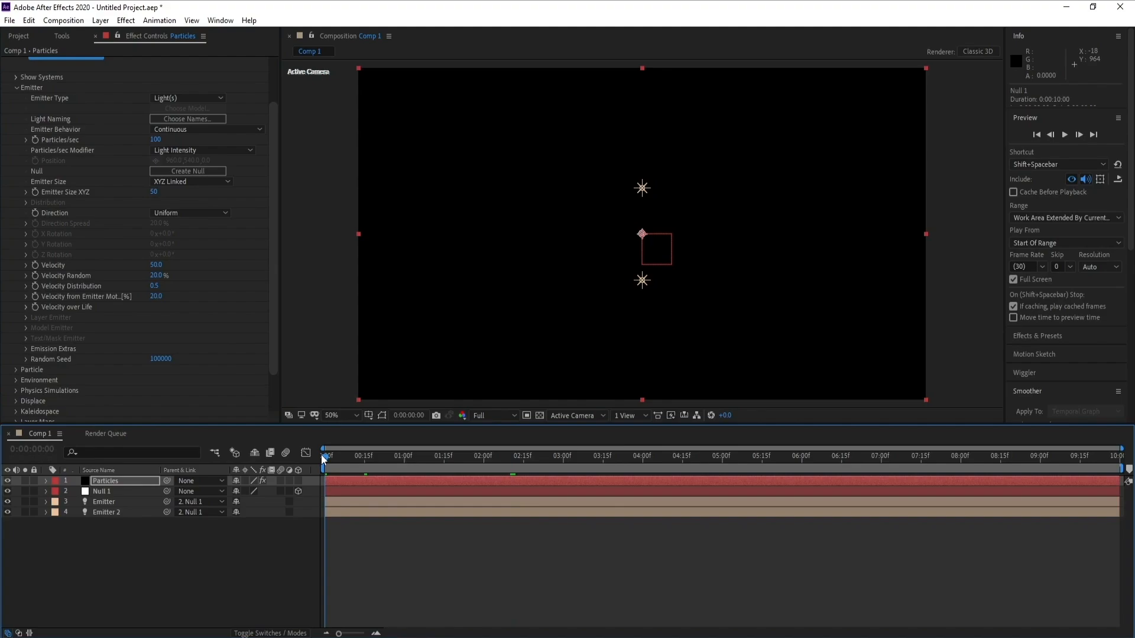
click(101, 491)
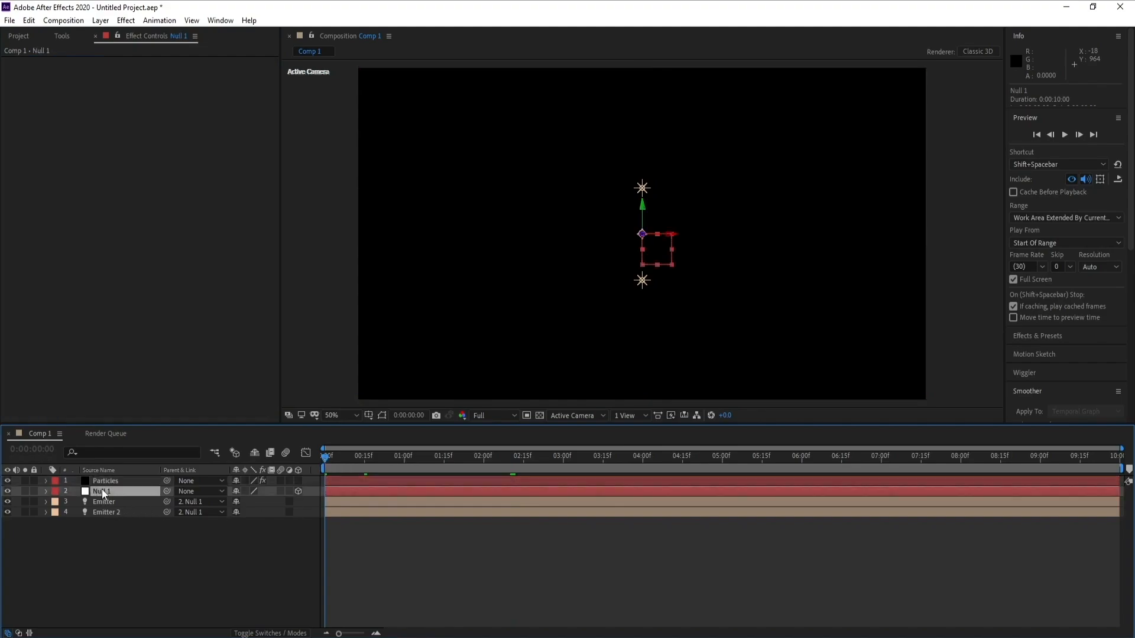
key(p)
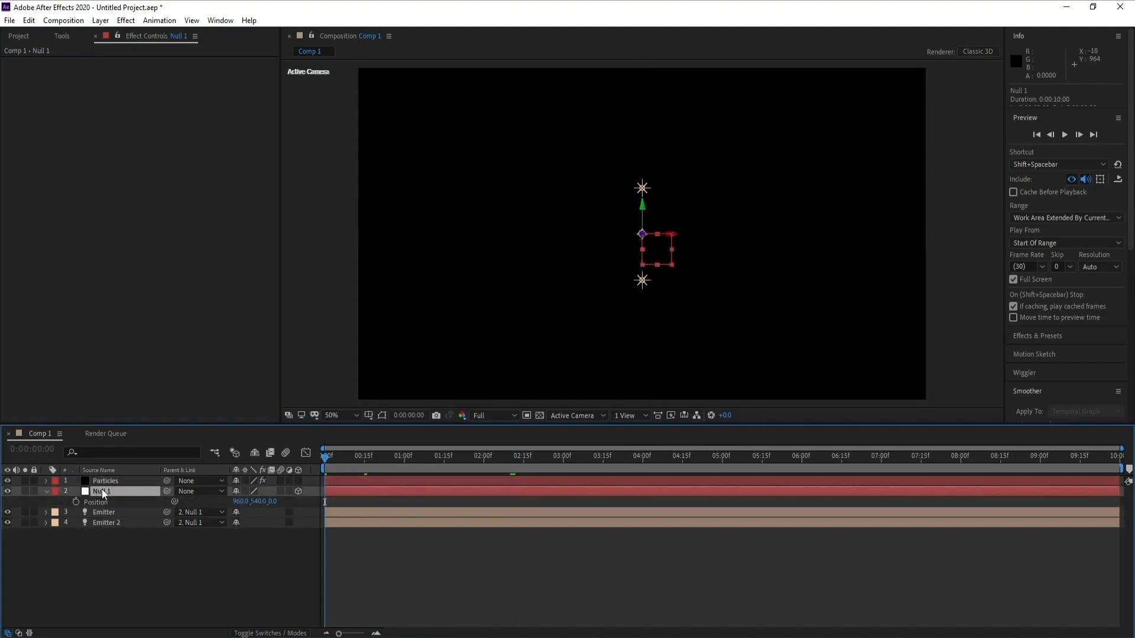
click(75, 502)
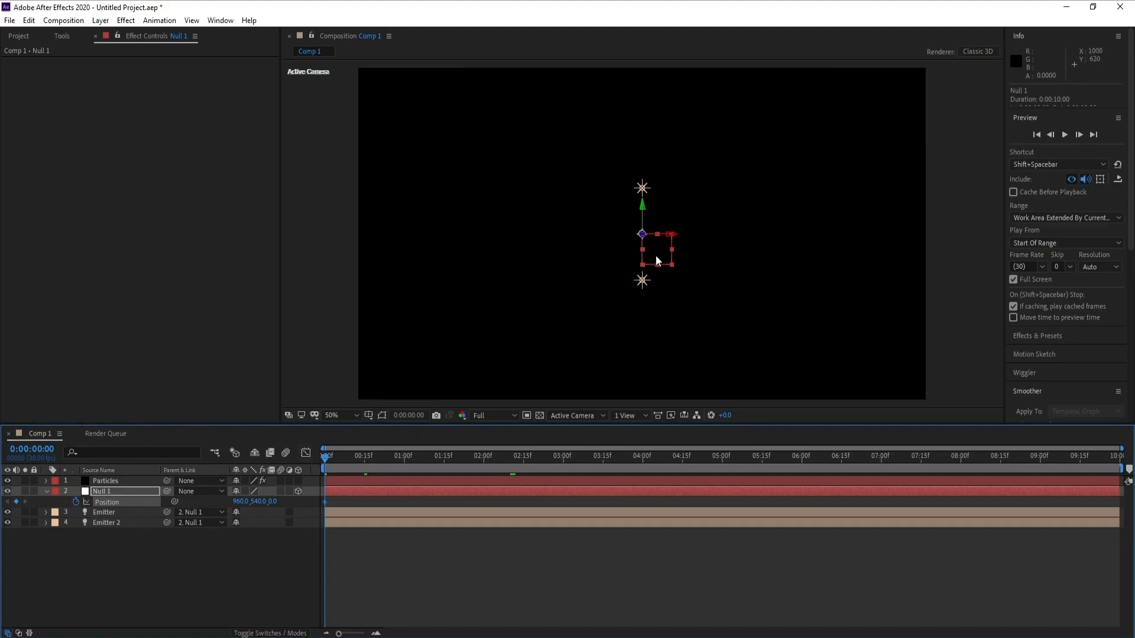
drag(671, 236, 325, 249)
key(comma)
key(comma)
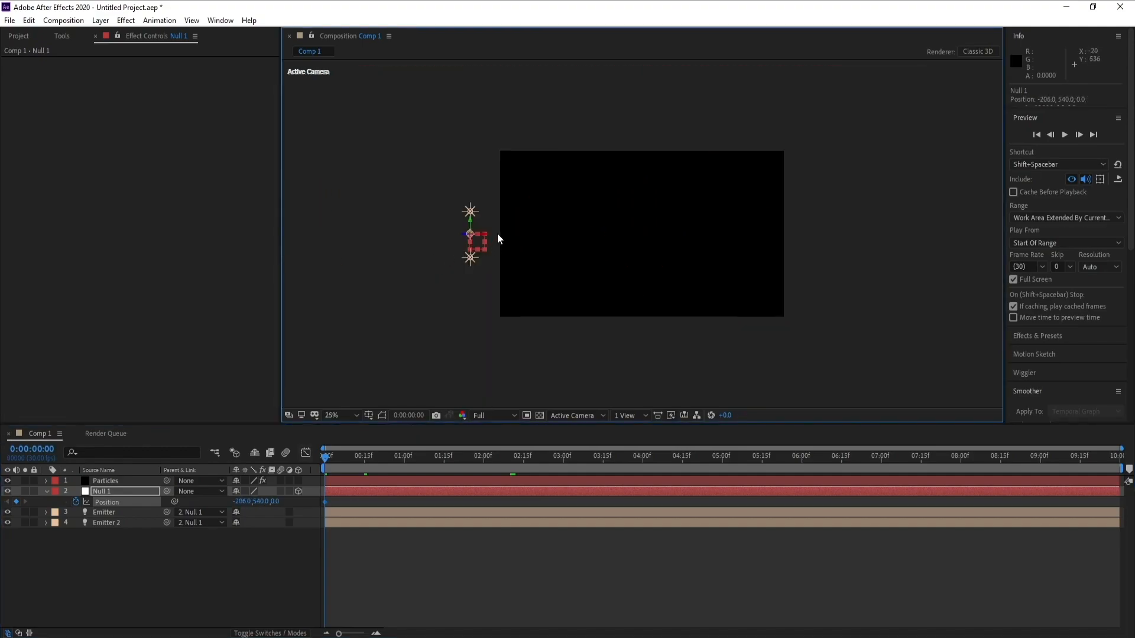
drag(486, 238, 465, 242)
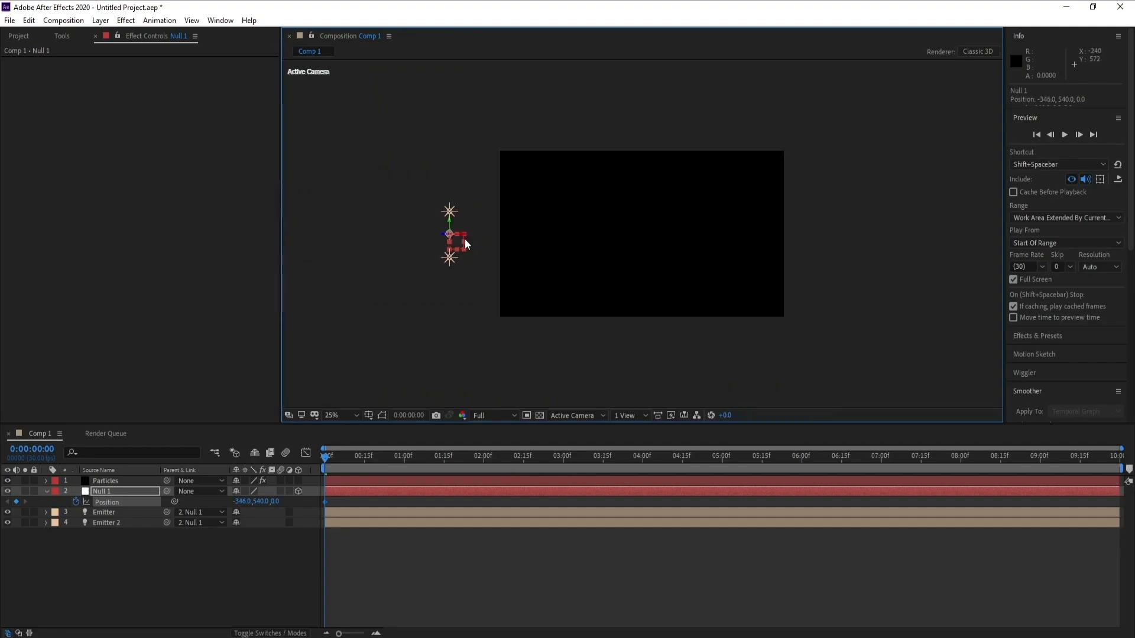
- At 4 seconds, move the null off-screen right to about X 2460, then scrub the timeline to preview the motion
click(643, 459)
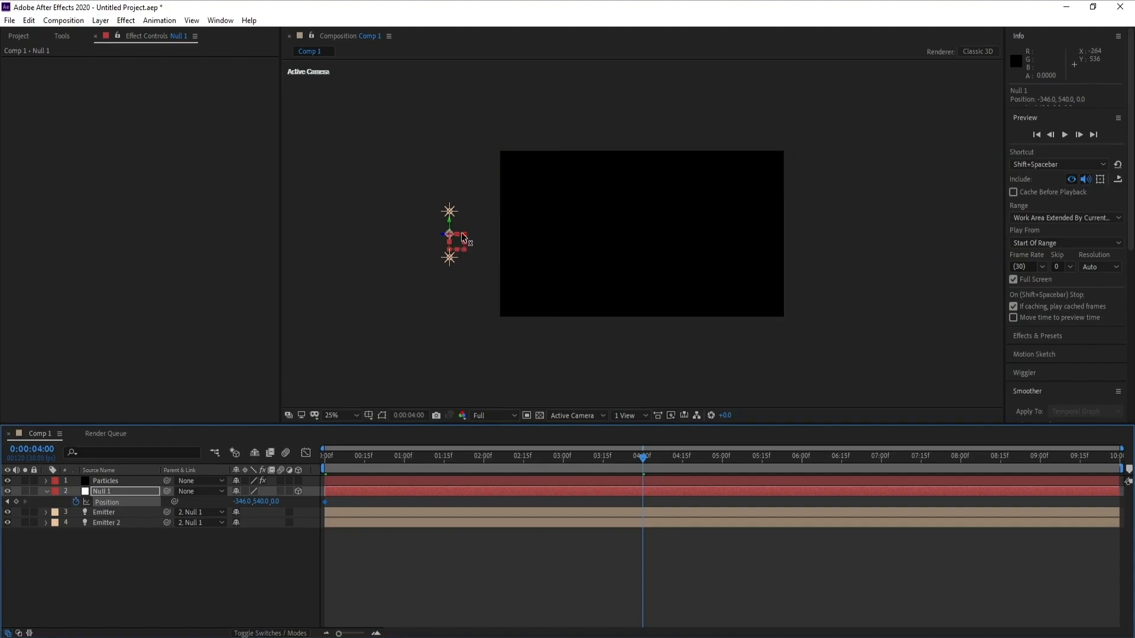
drag(461, 238, 879, 245)
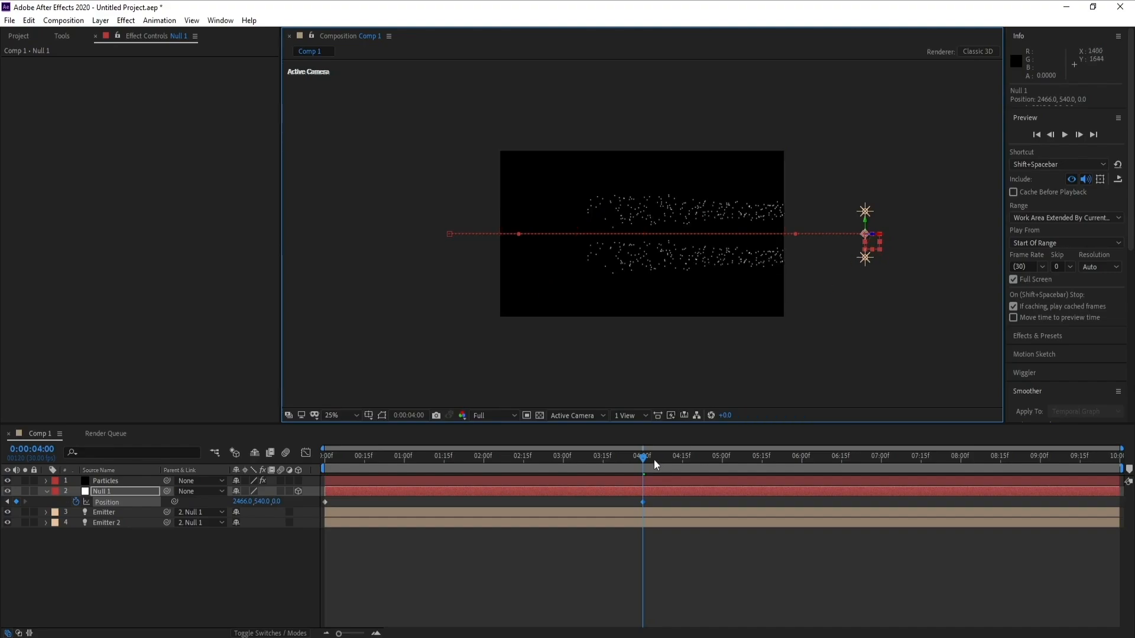
drag(653, 459, 559, 467)
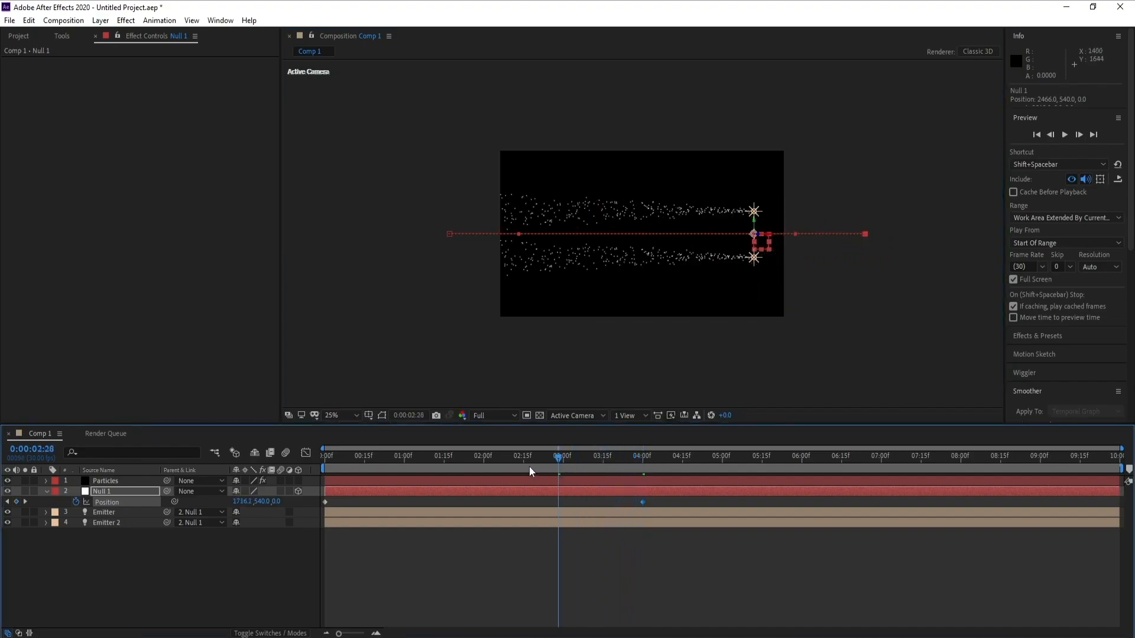
click(529, 466)
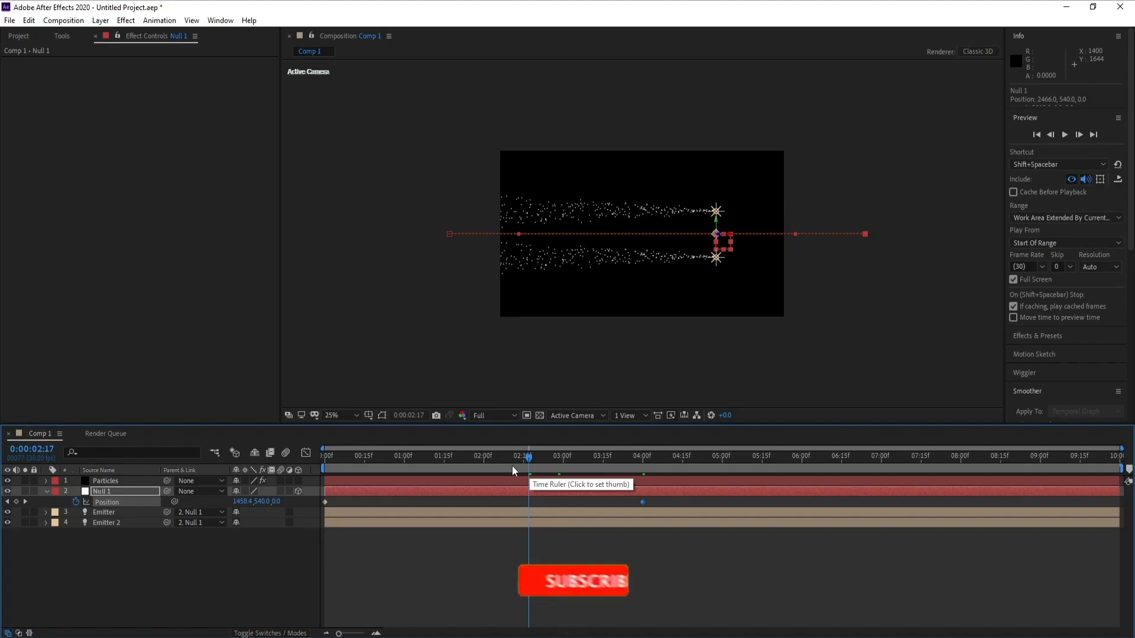
click(505, 458)
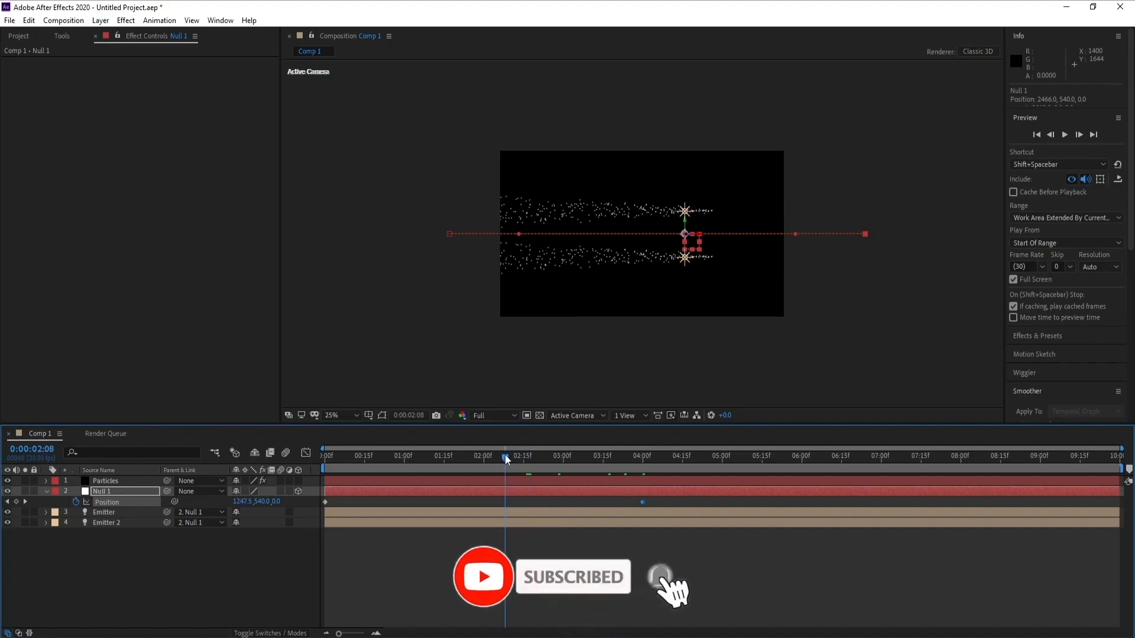
scroll(753, 317, up, 2)
click(480, 460)
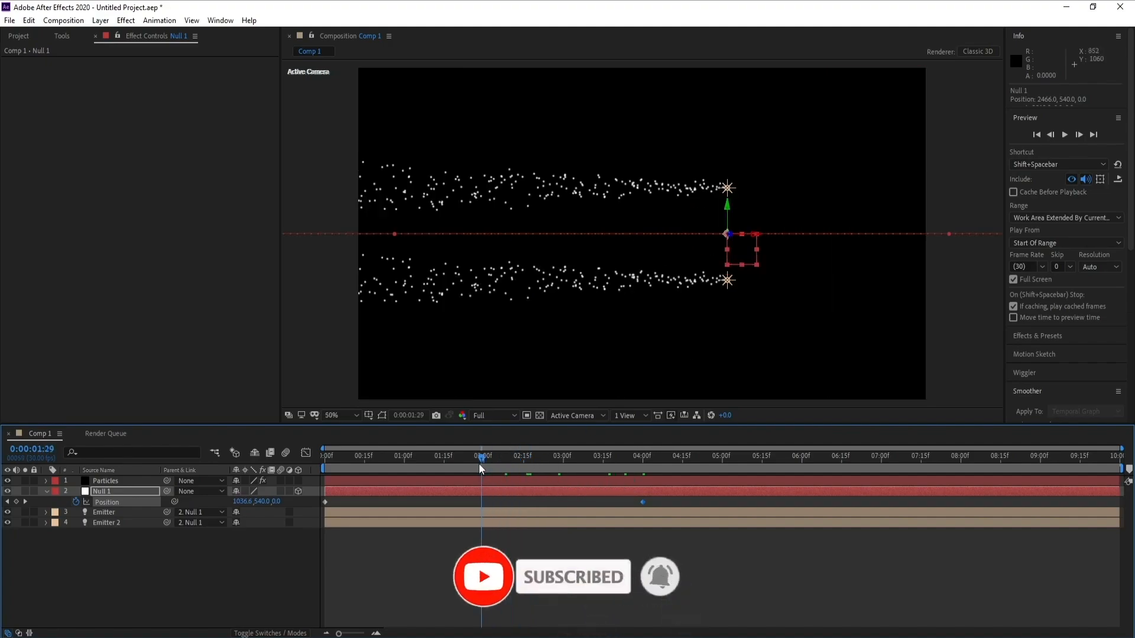
click(494, 464)
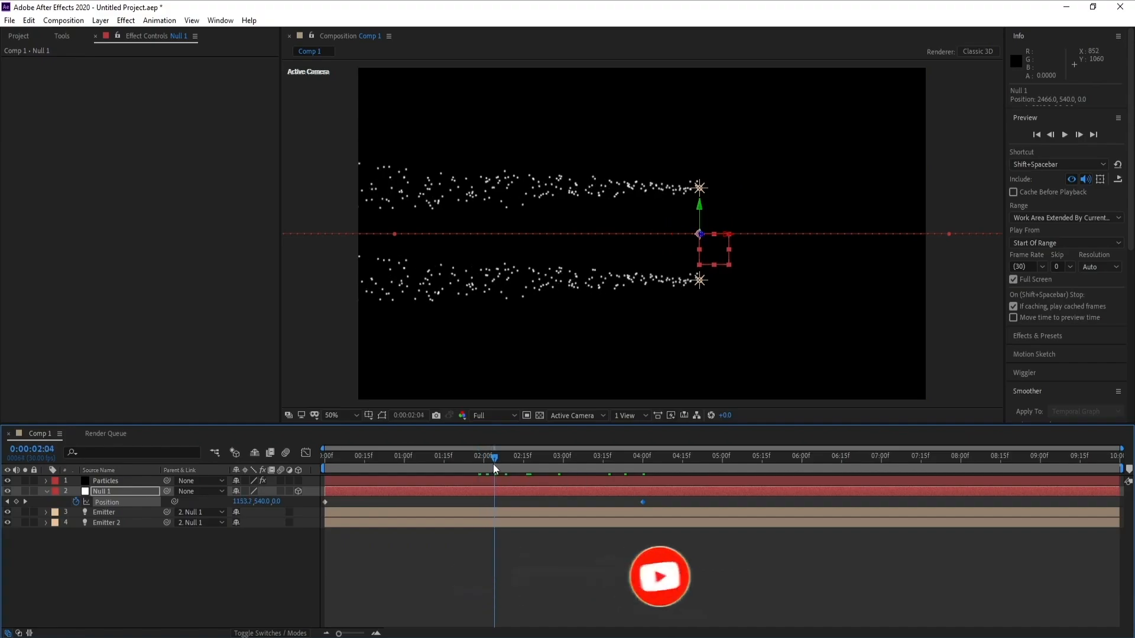
- Set the Particles layer's emitter Particles/sec to 200
click(119, 482)
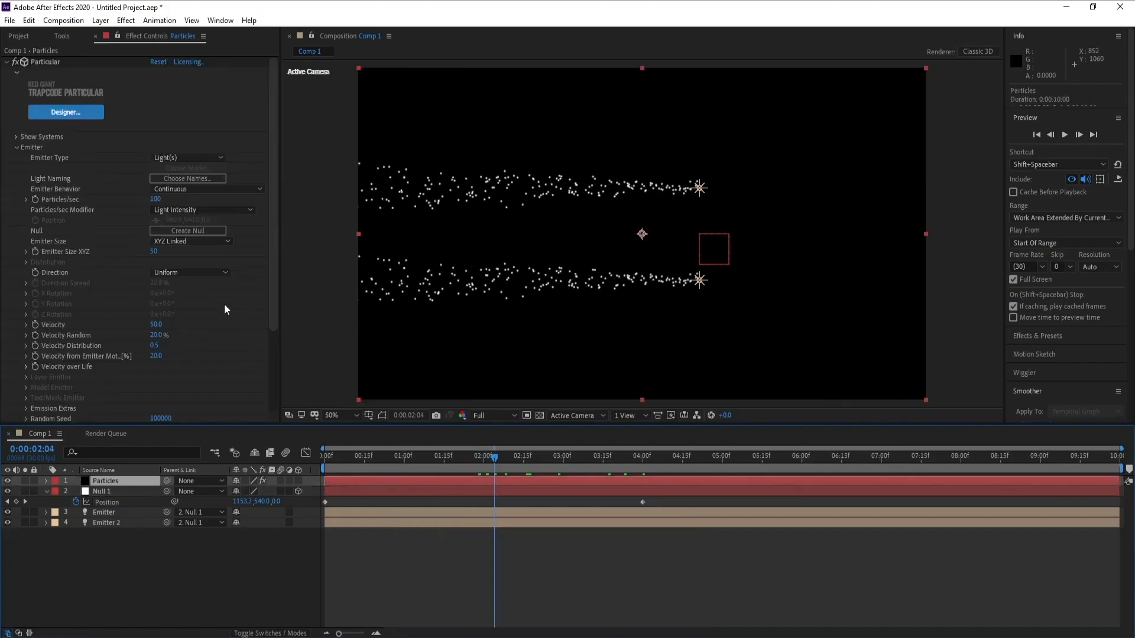
drag(273, 236, 273, 265)
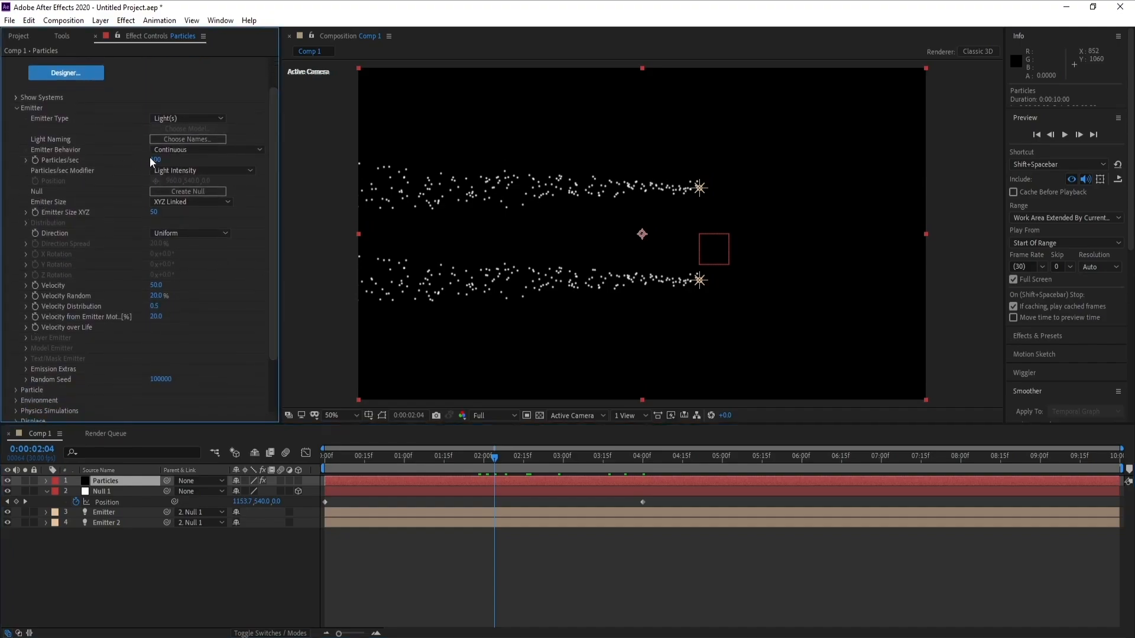
text(20)
click(130, 168)
click(161, 159)
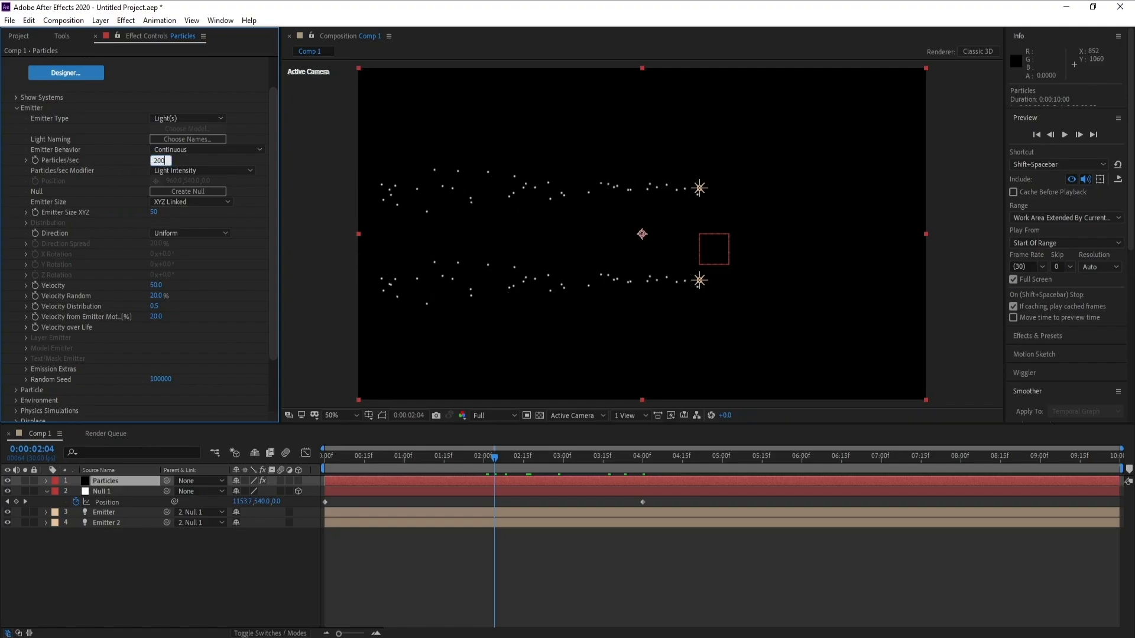
click(128, 250)
- Switch the Particular particle type to Glow Sphere (No DOF)
click(16, 108)
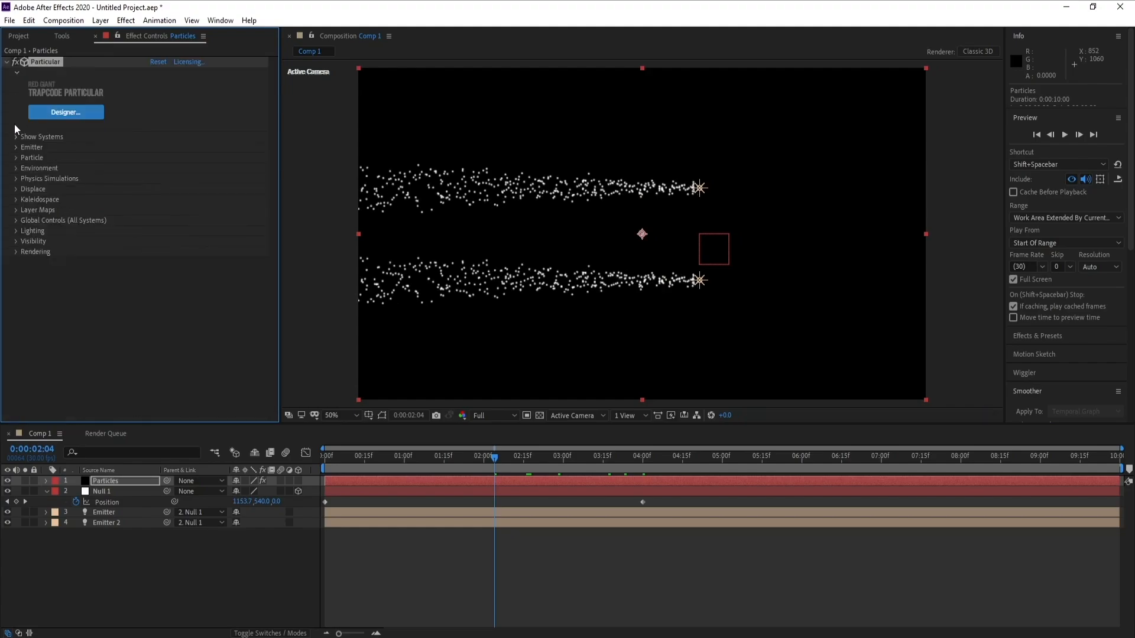
click(16, 158)
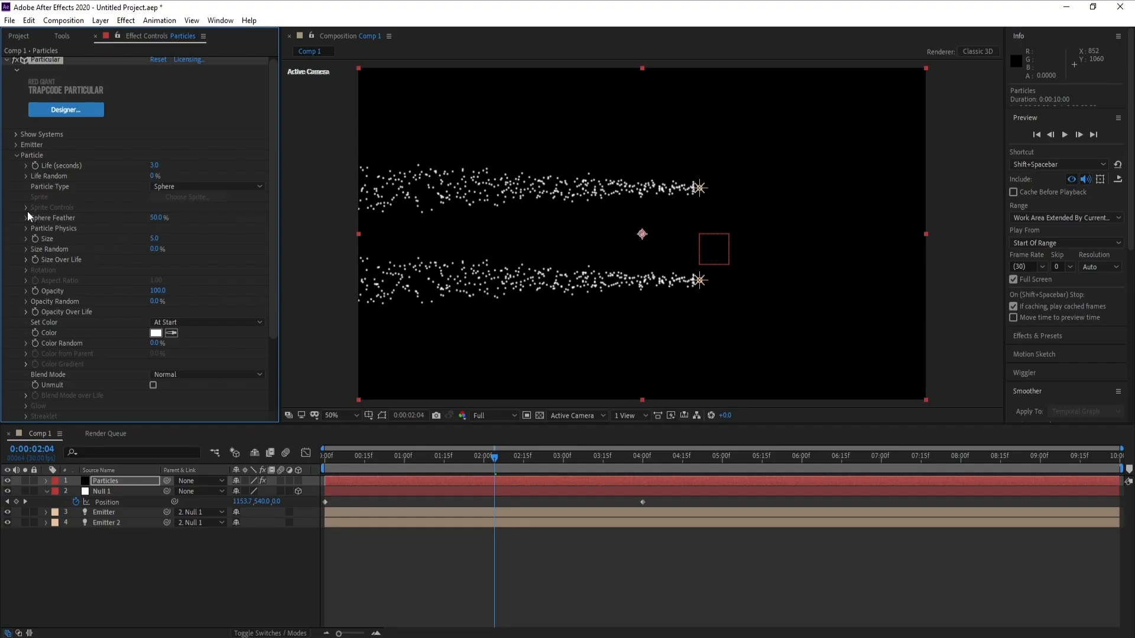
click(189, 185)
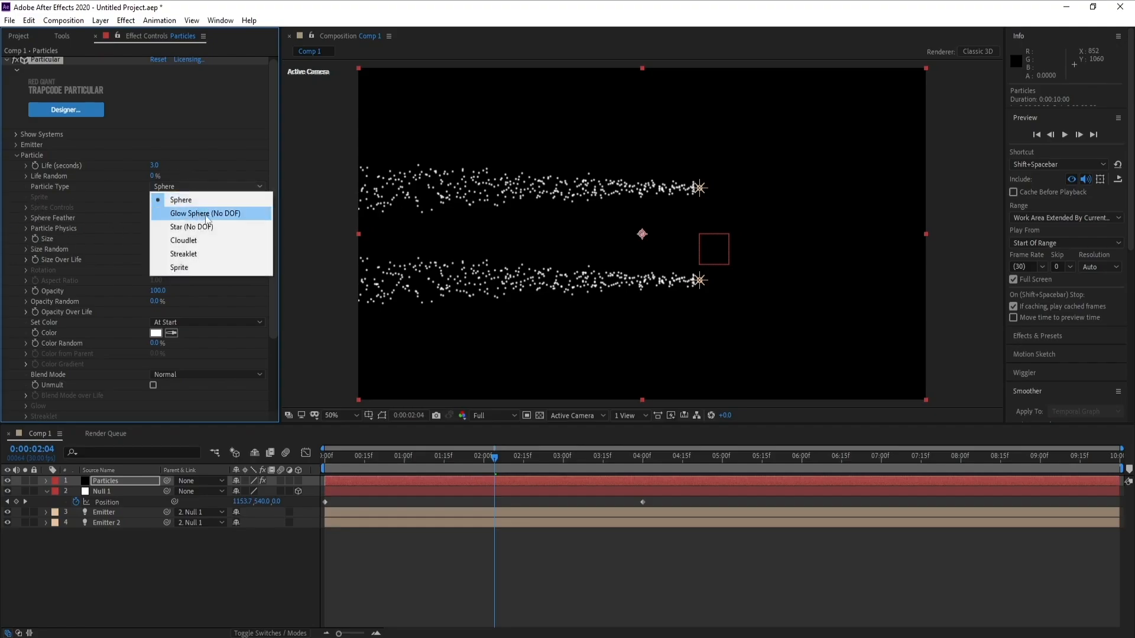
click(211, 214)
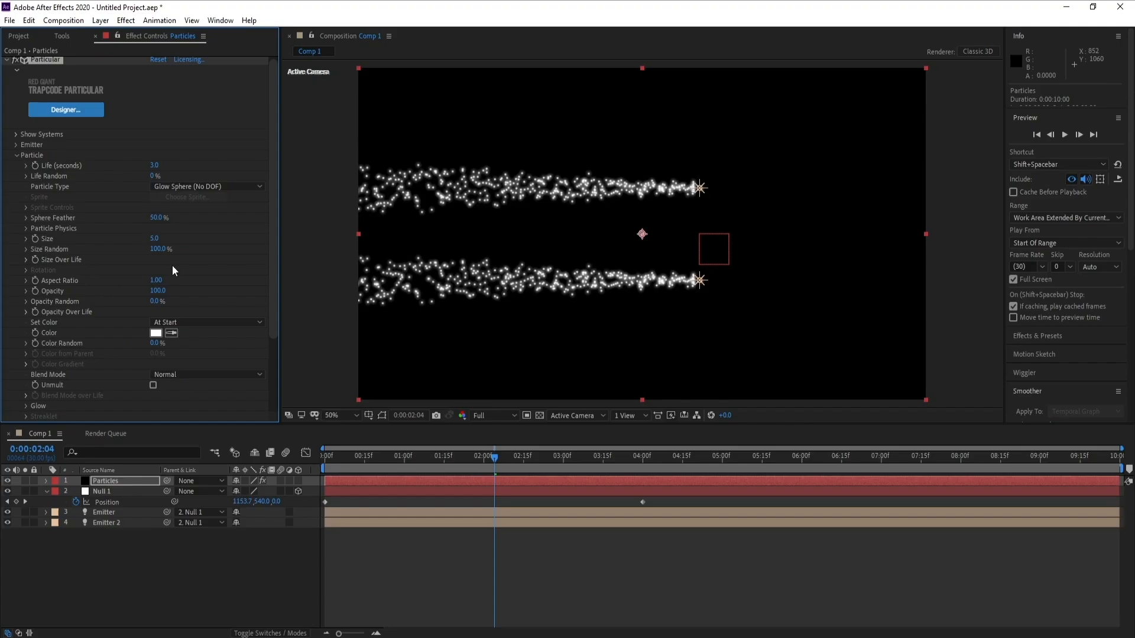
- Set the particle Size to 2 and Opacity Random to 100%
click(153, 238)
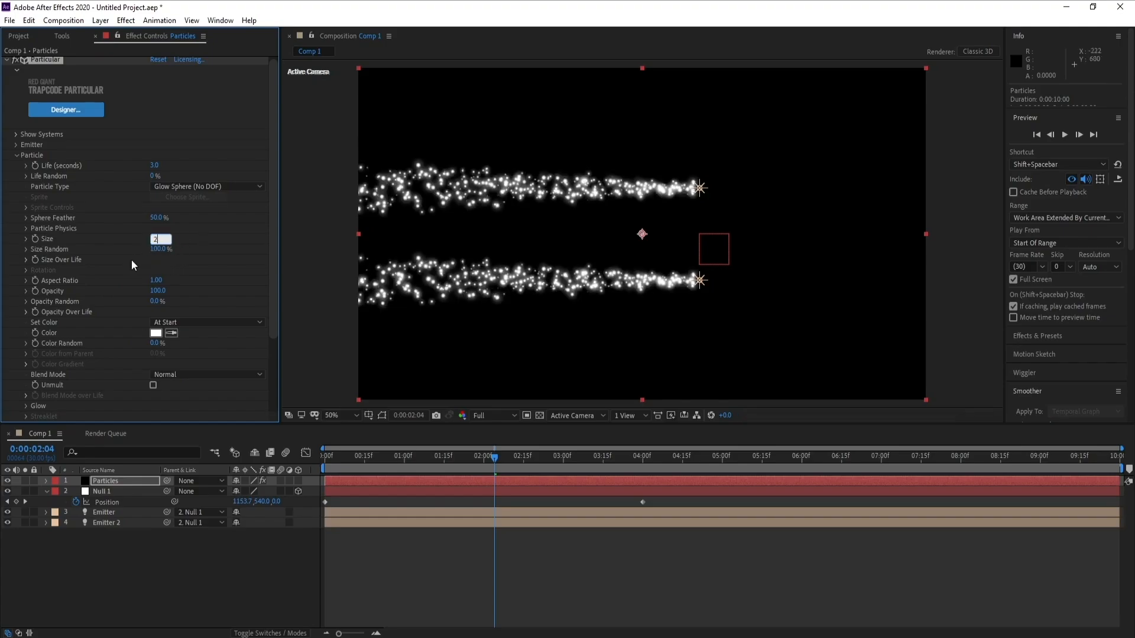
text(2)
key(Return)
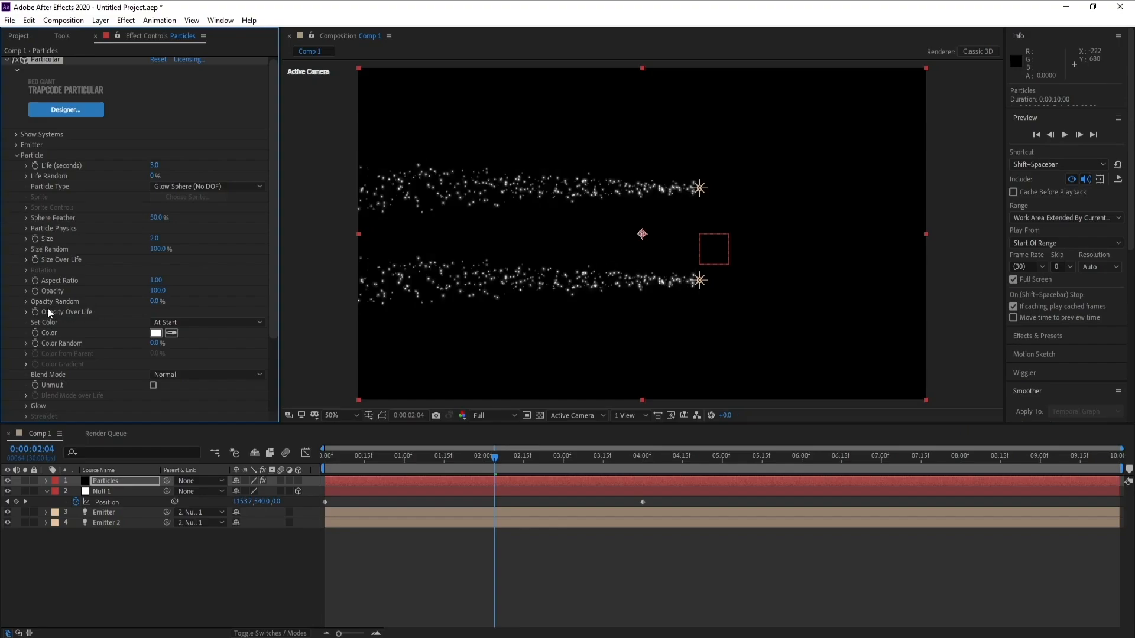
click(155, 301)
text(100)
key(Return)
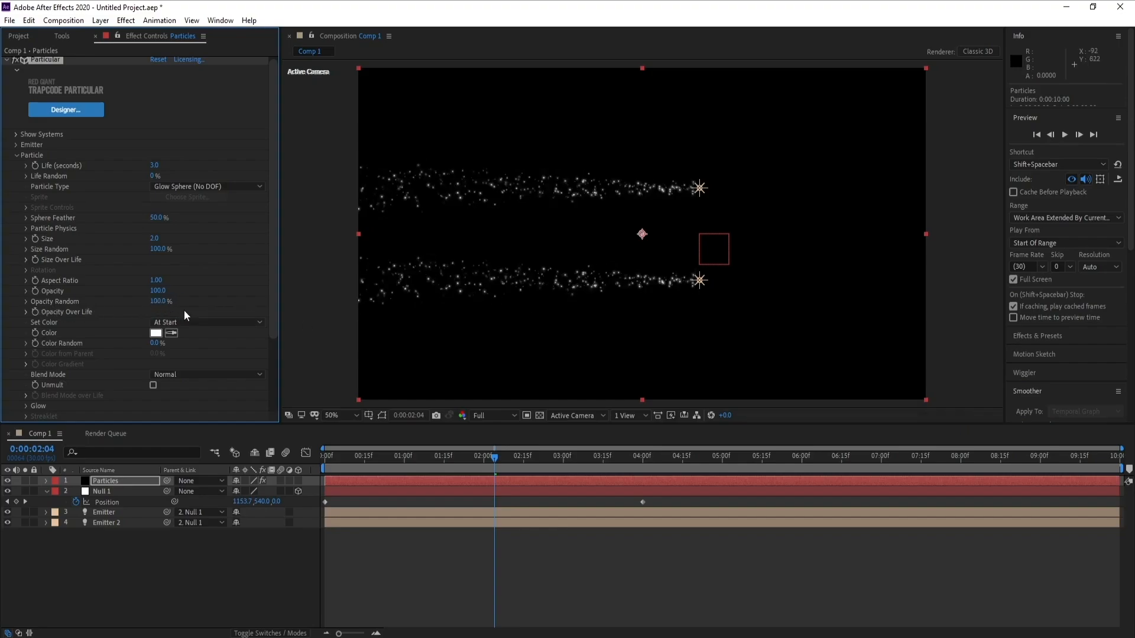
- Apply a fade-out preset curve to Opacity over Life
click(26, 313)
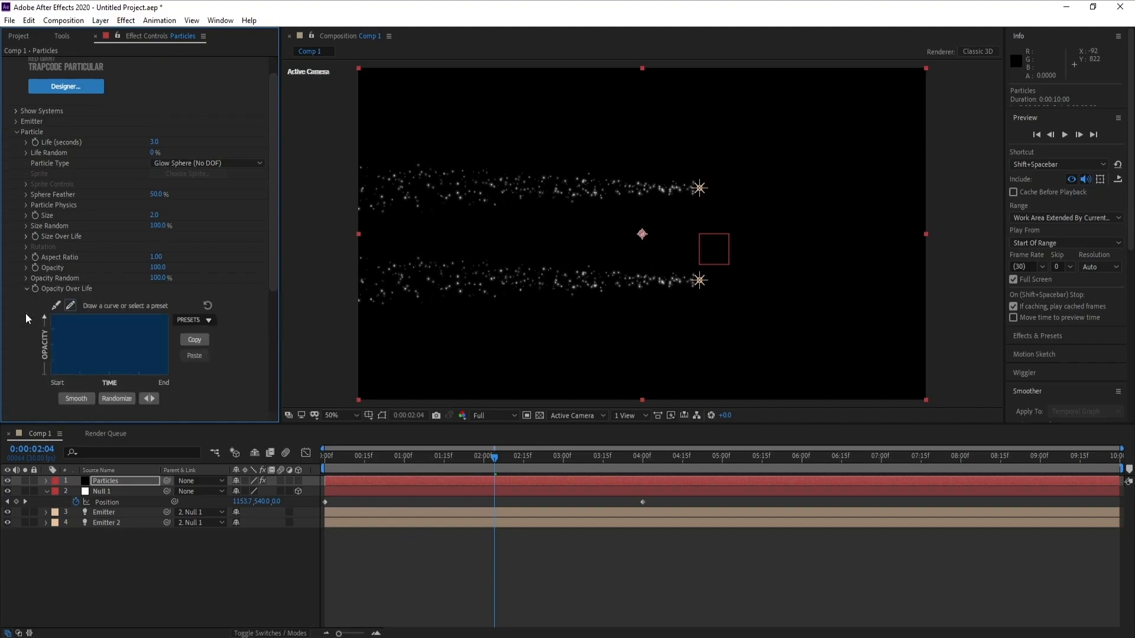
click(210, 320)
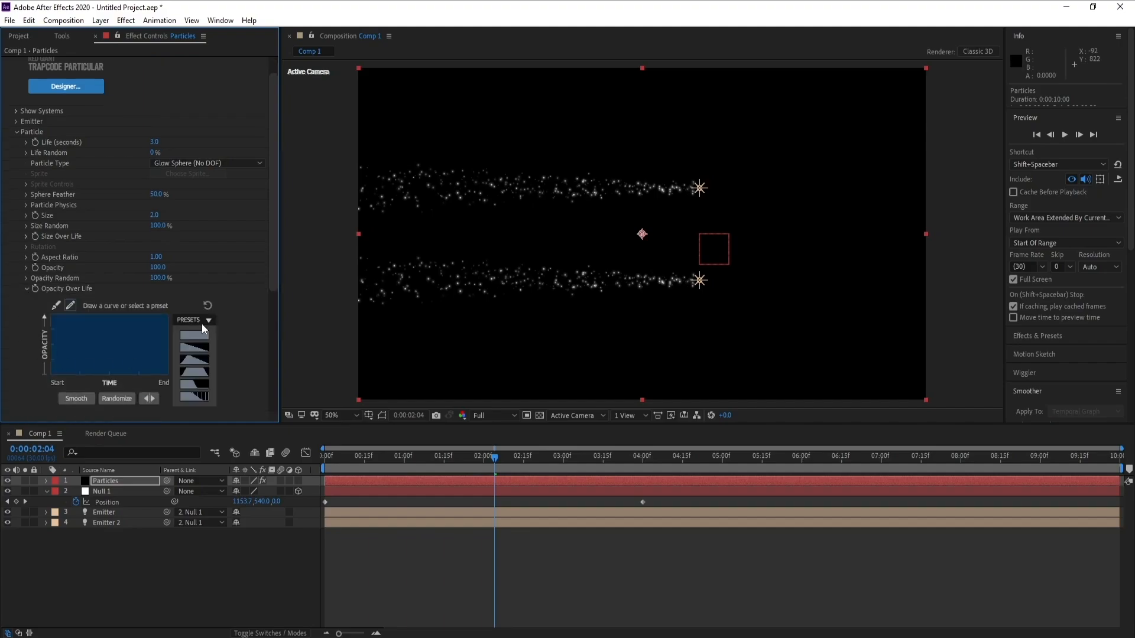
click(199, 397)
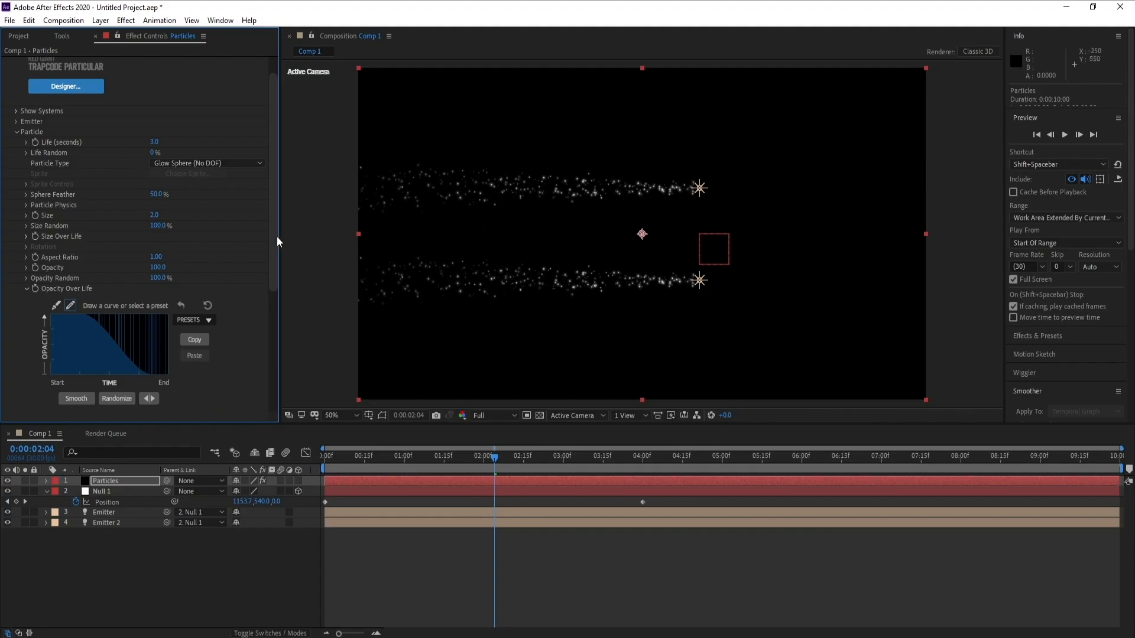
- Set the particle Set Color mode to Random from Gradient
drag(274, 237, 279, 355)
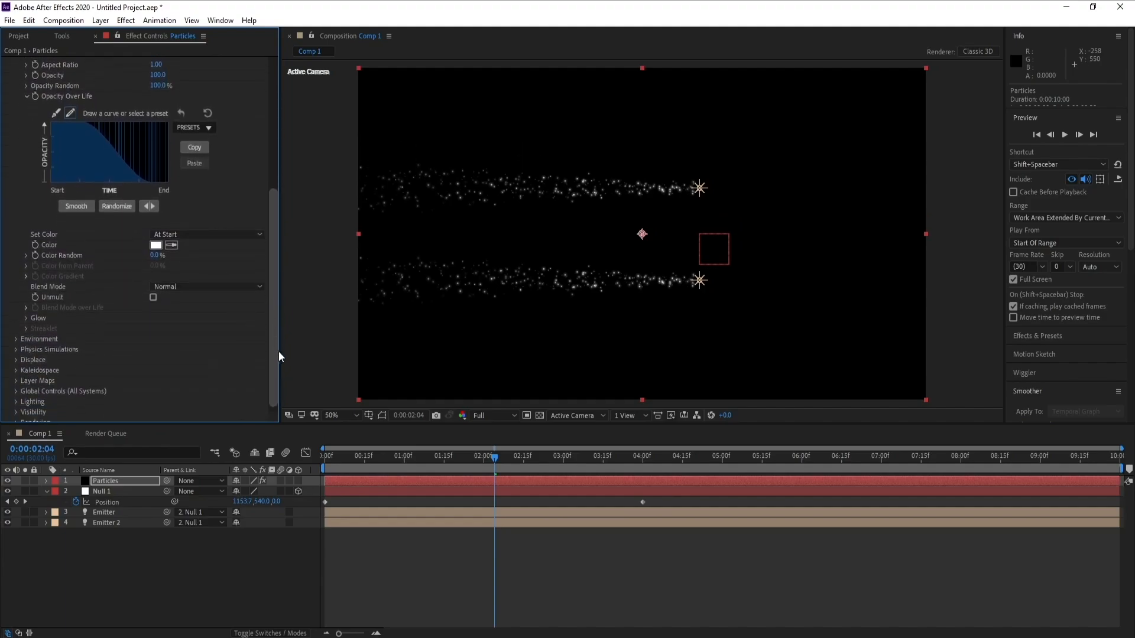
click(193, 235)
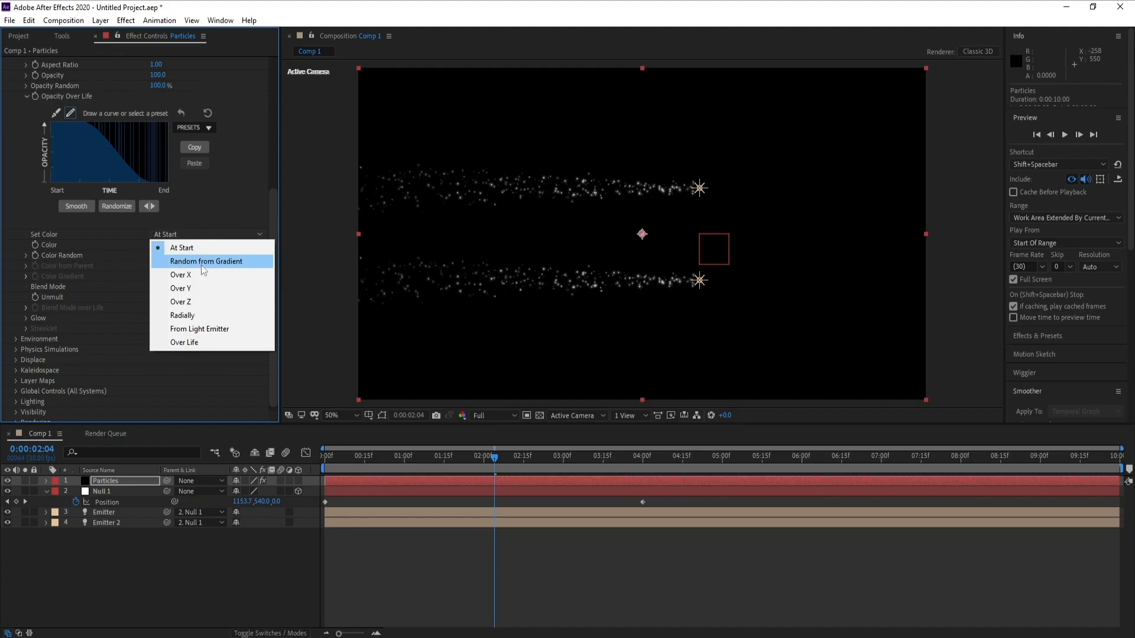
click(201, 265)
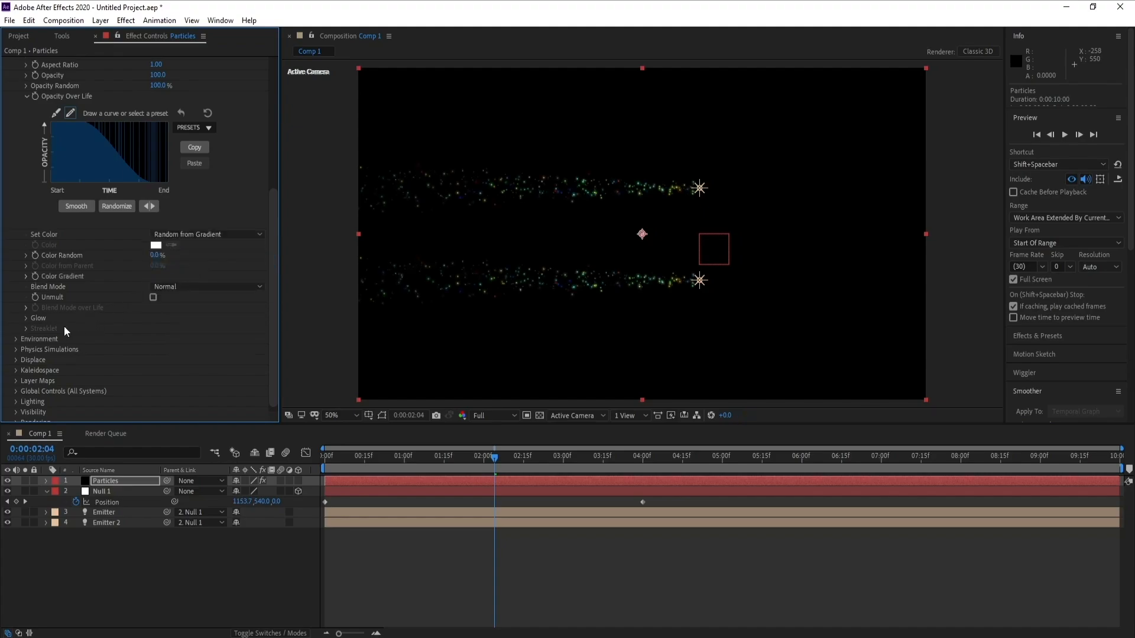
- Apply the cyan-to-blue preset to the particle Color Gradient ramp
click(25, 276)
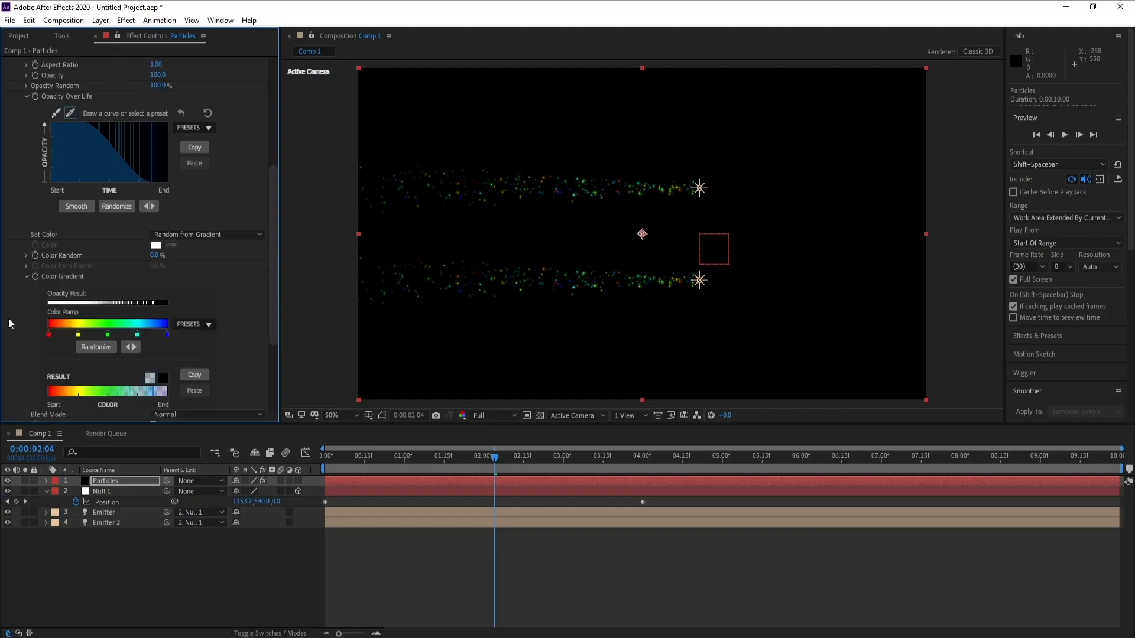
click(189, 325)
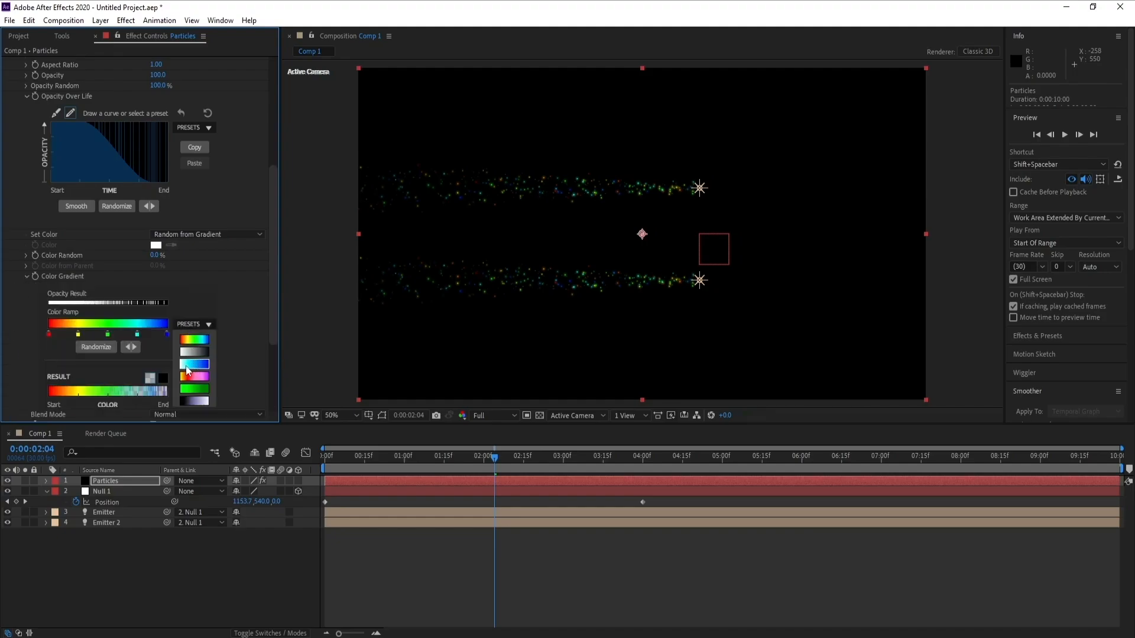
click(204, 365)
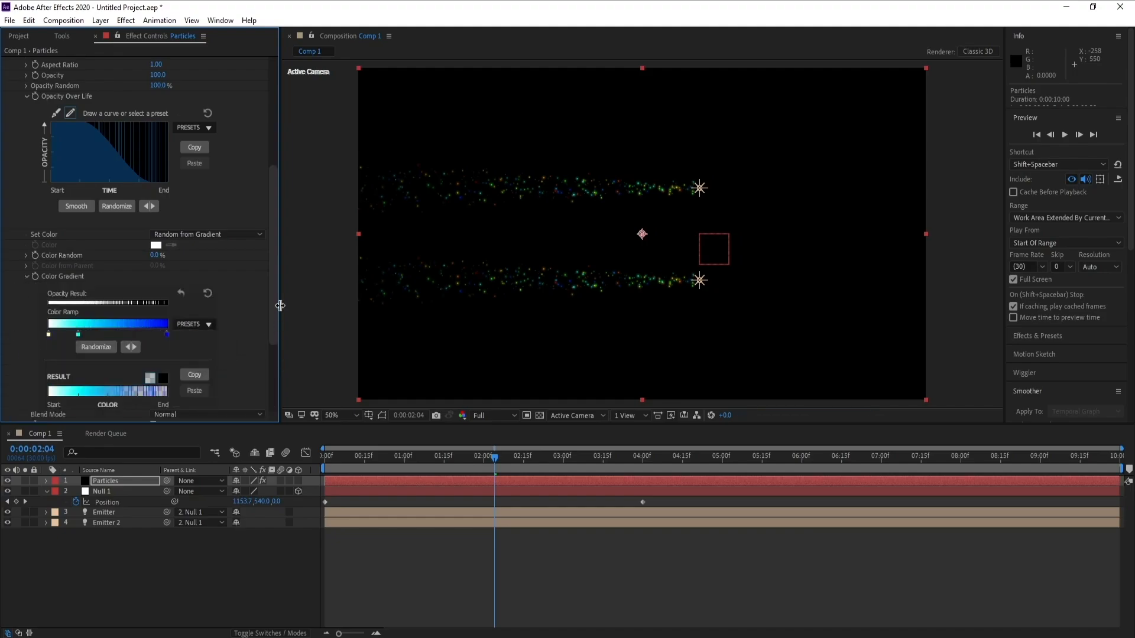
- Change the gradient's end color stop to yellow FFCC00
double_click(166, 335)
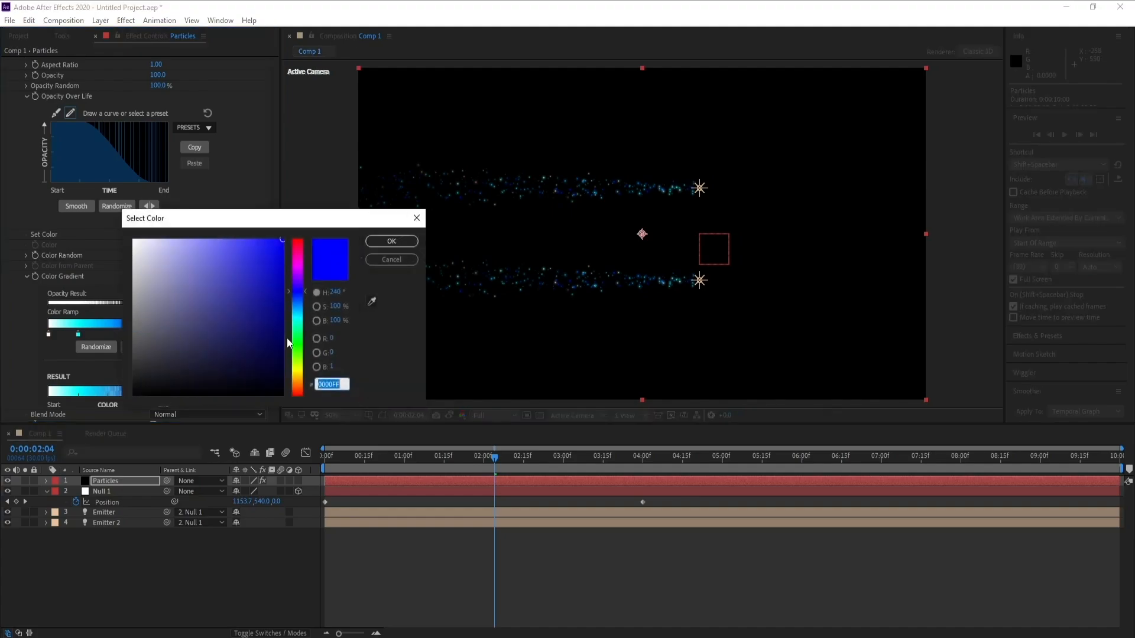
click(300, 361)
drag(300, 362, 299, 374)
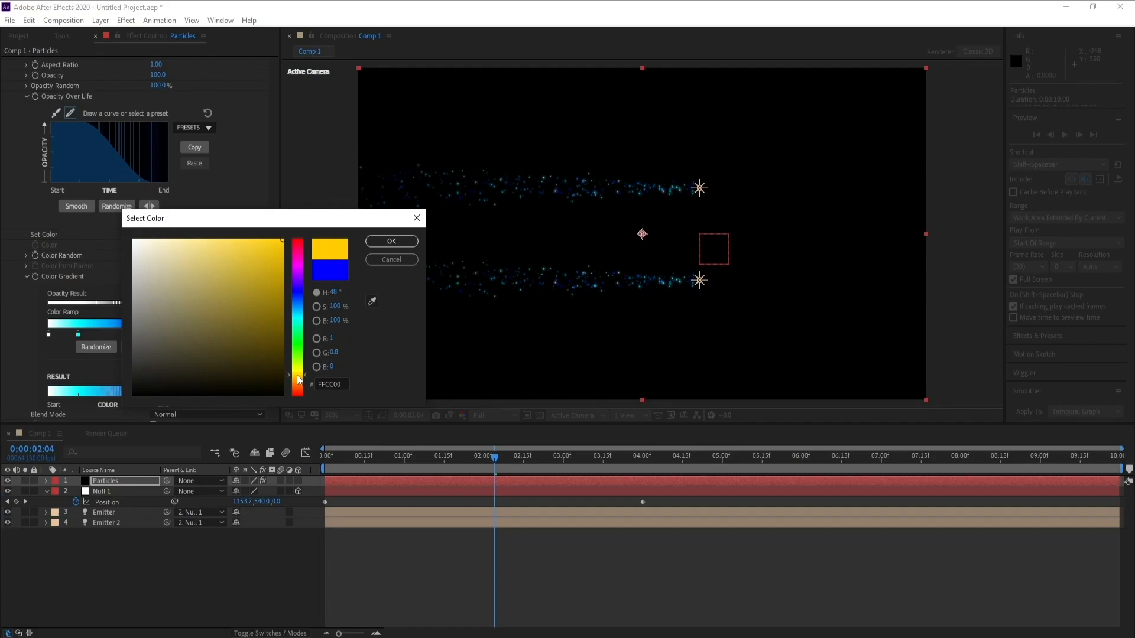
click(393, 244)
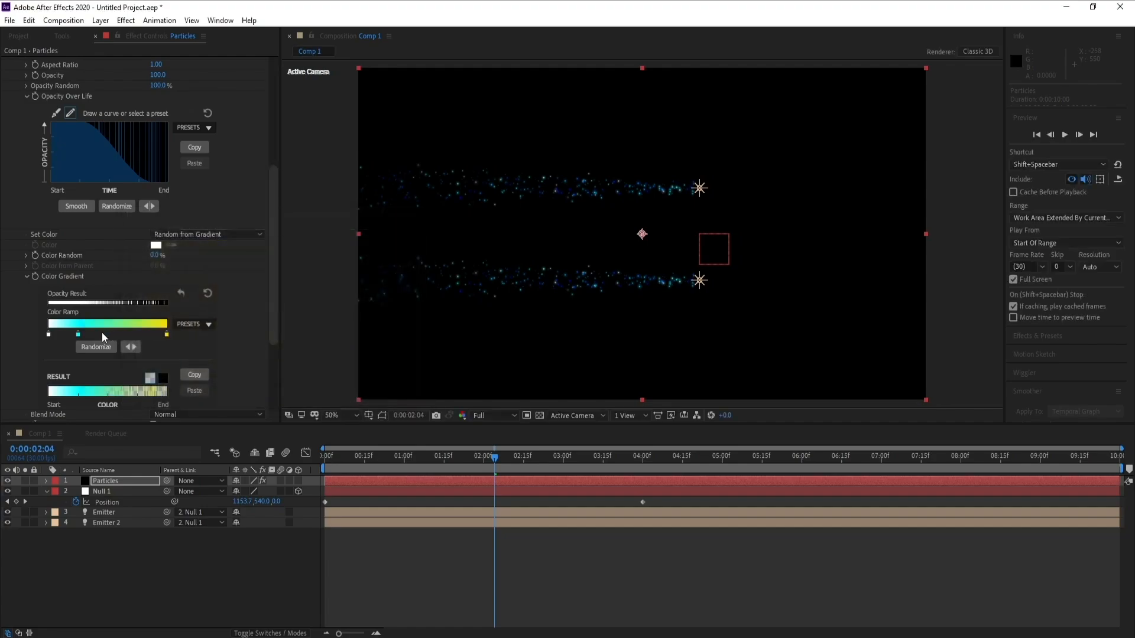
- Change the gradient's middle color stop to a light yellow, F9FF4C
double_click(78, 334)
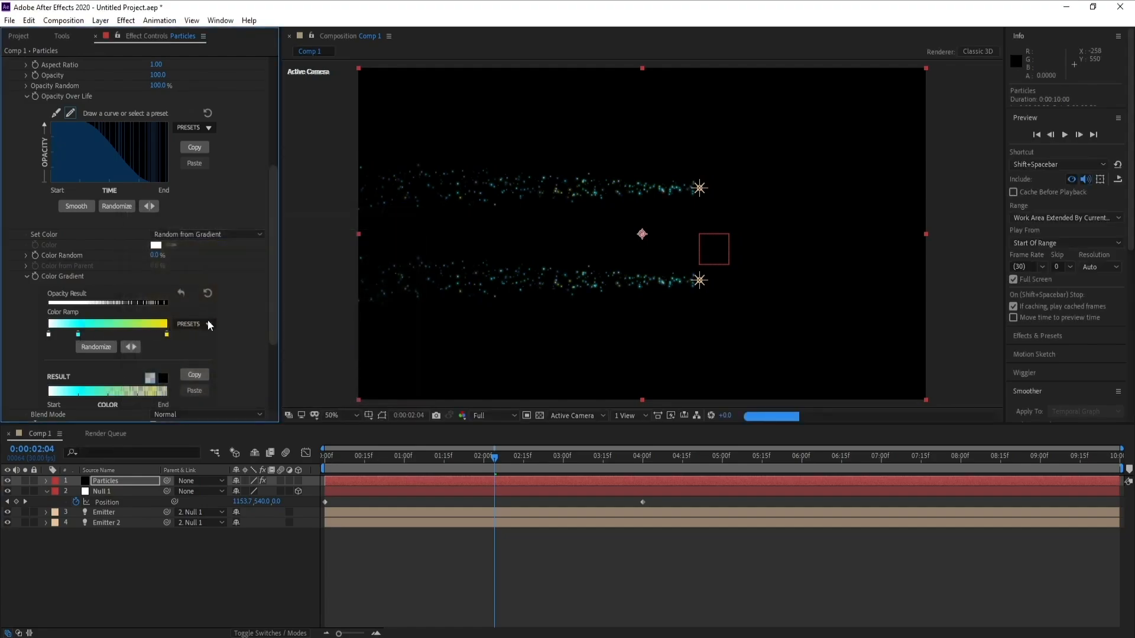
drag(298, 290, 295, 374)
drag(218, 281, 236, 205)
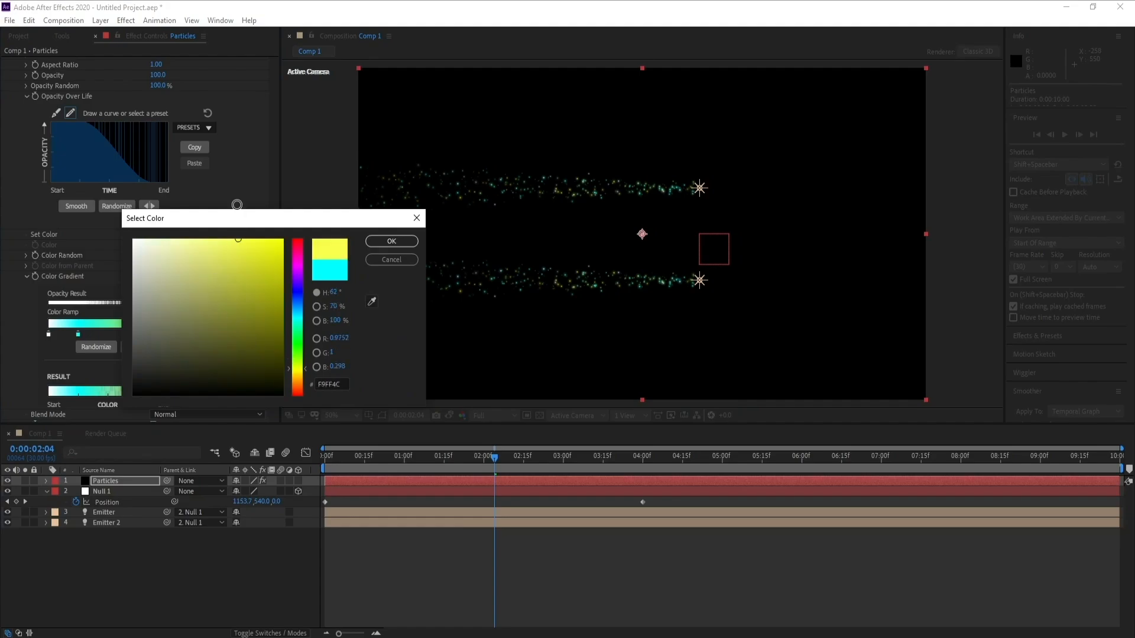
click(381, 243)
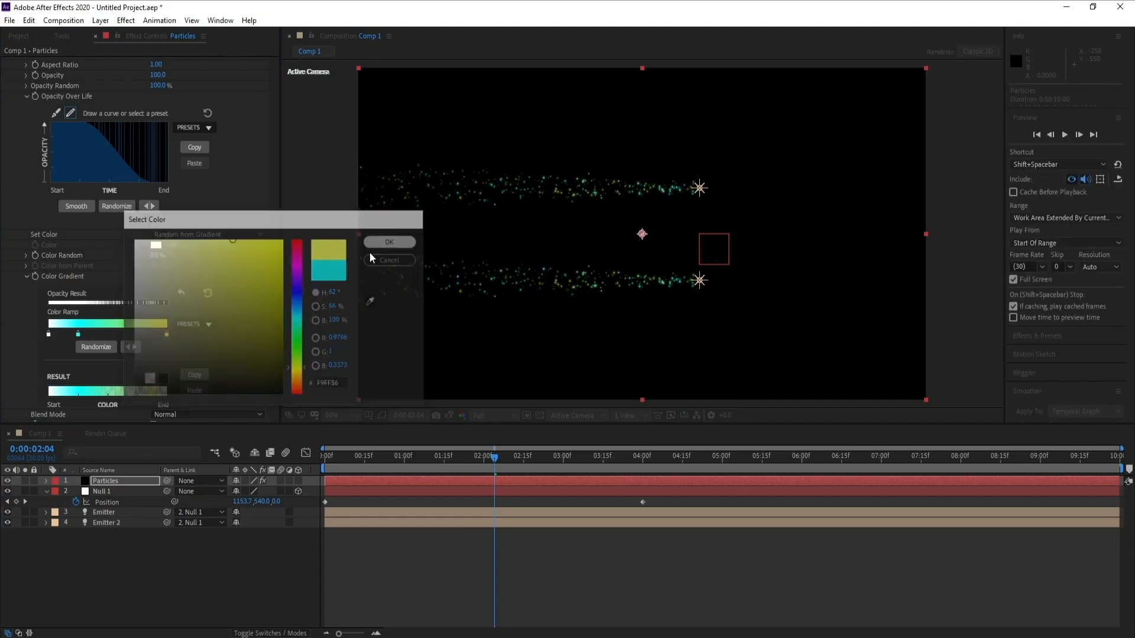
- Change the gradient's start color stop to pale yellow FFFE95
double_click(49, 335)
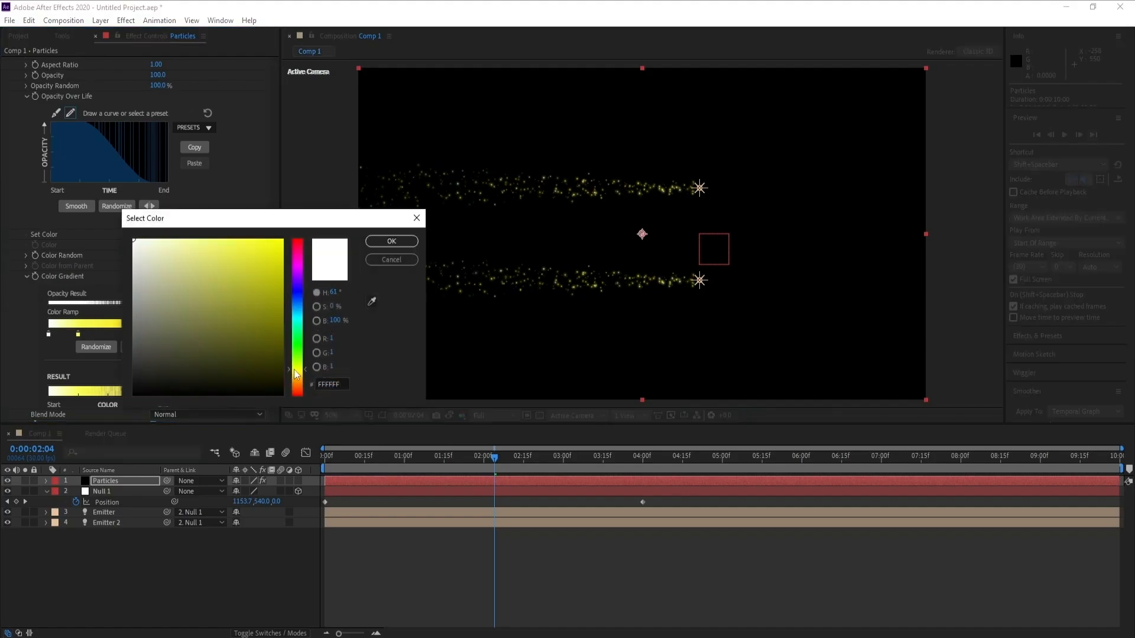
click(239, 248)
click(391, 241)
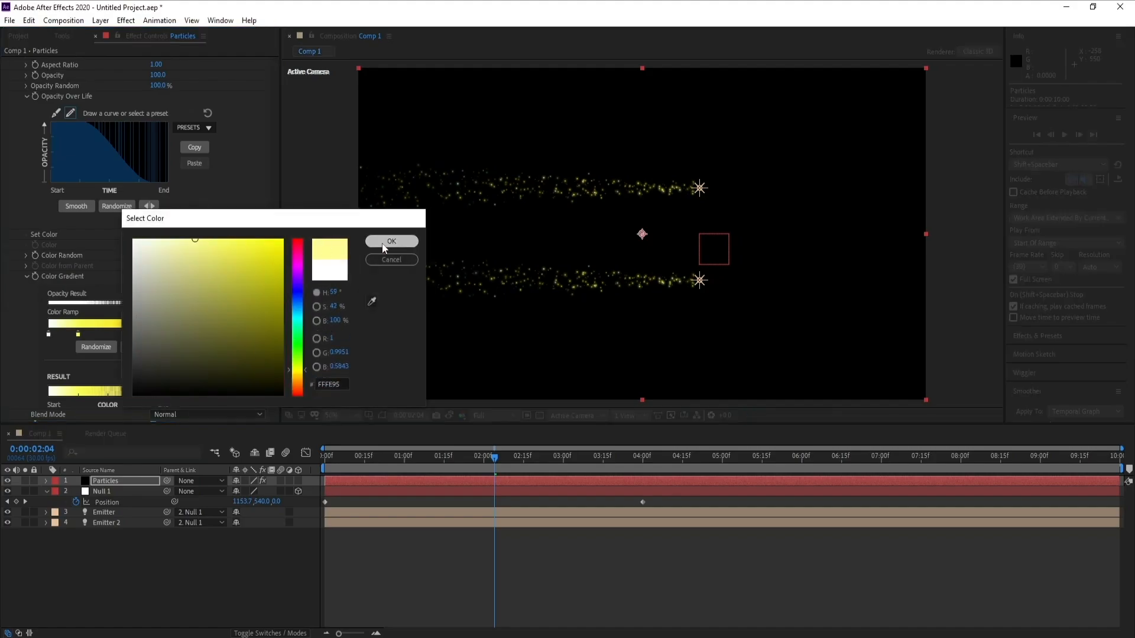
- Add a Stylize Glow effect to the Particles layer
click(525, 462)
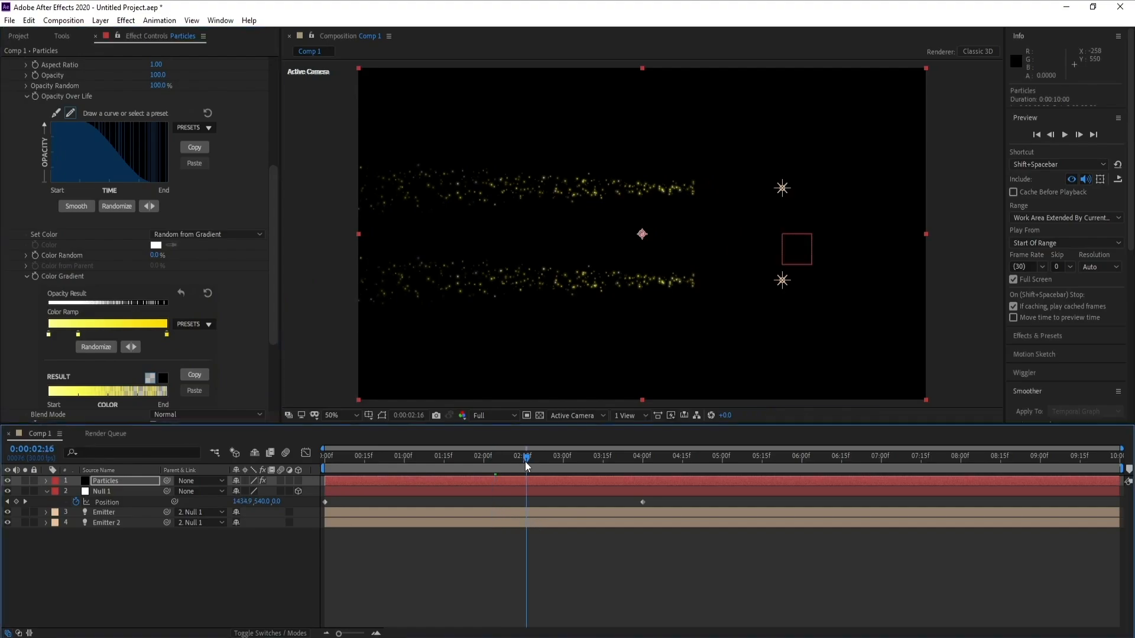
click(546, 460)
scroll(86, 180, up, 5)
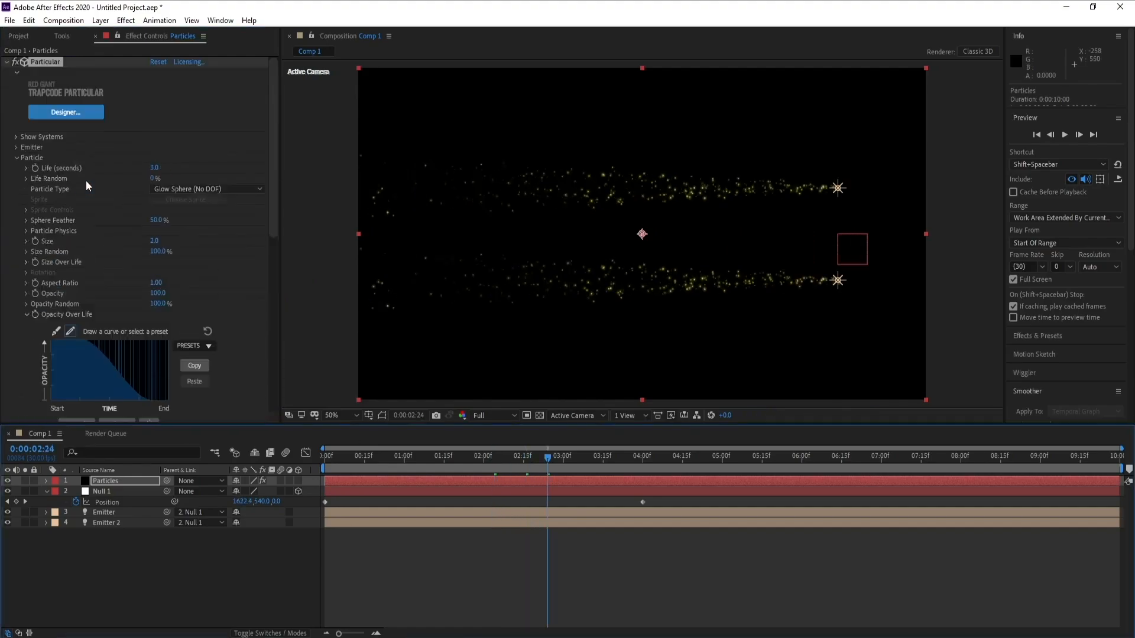
click(7, 61)
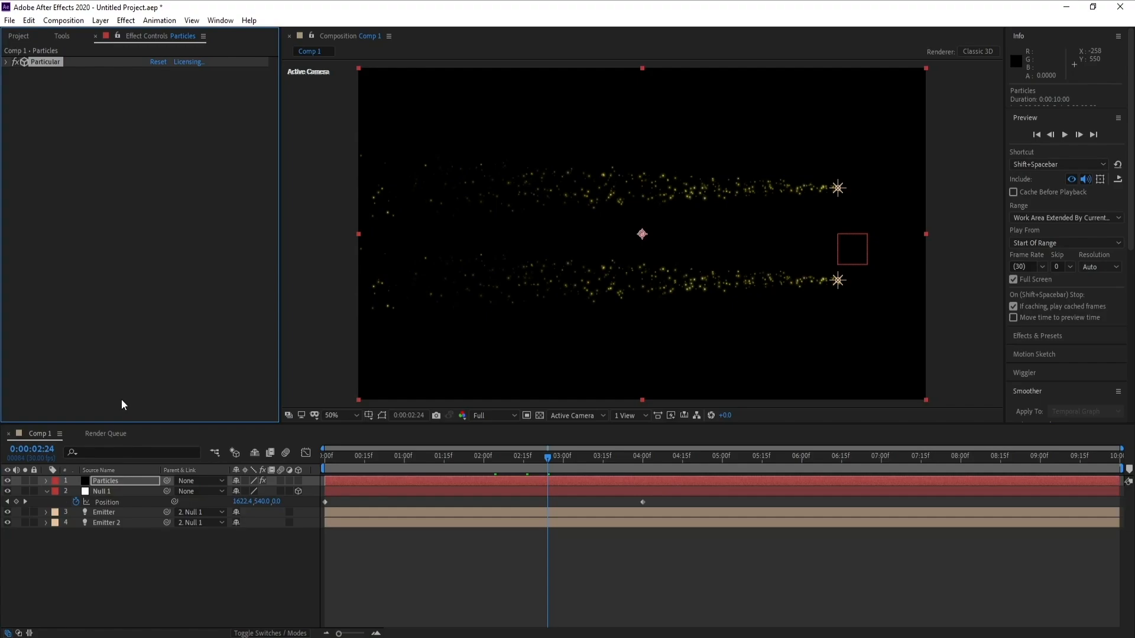
click(126, 21)
mouse_move(313, 69)
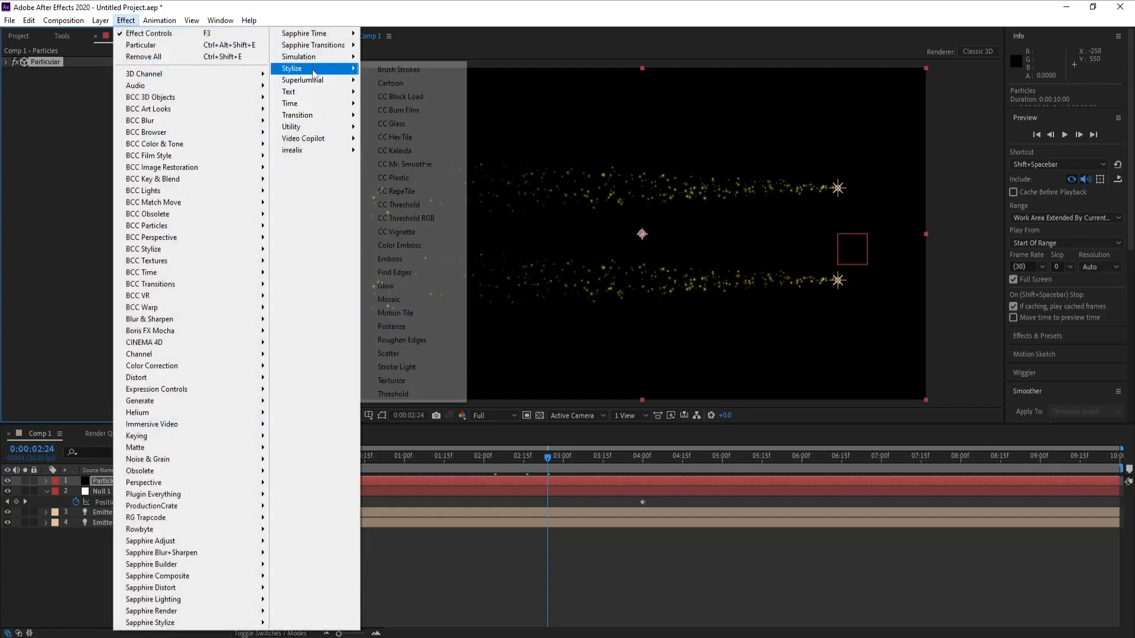
click(385, 286)
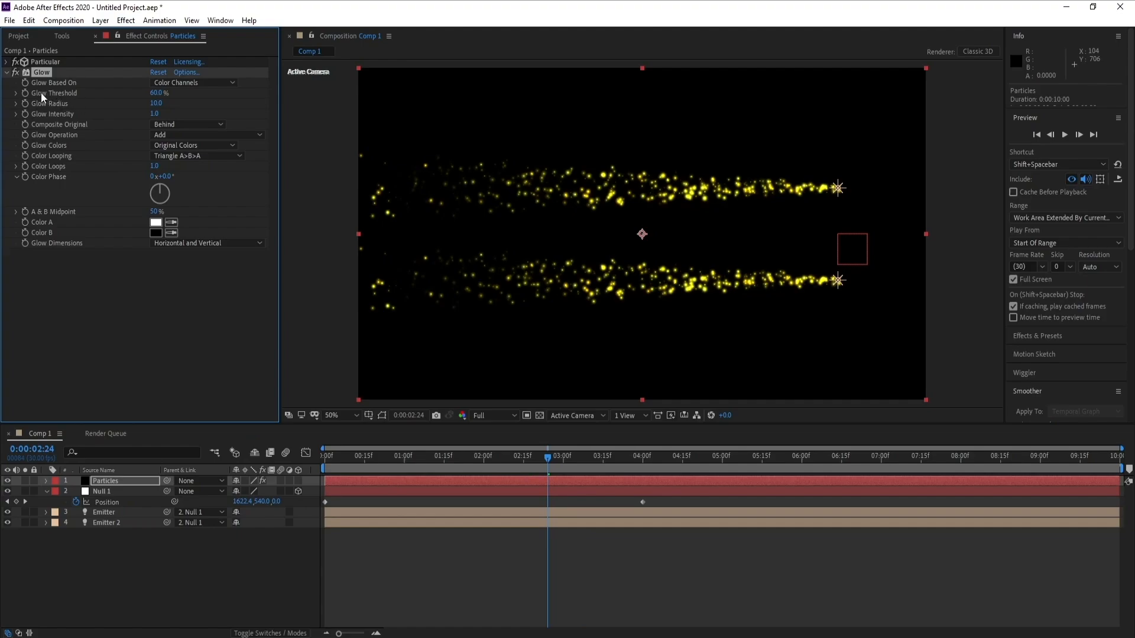
- Set the Glow Threshold to 80% and Glow Radius to about 406
click(155, 94)
text(80)
key(Return)
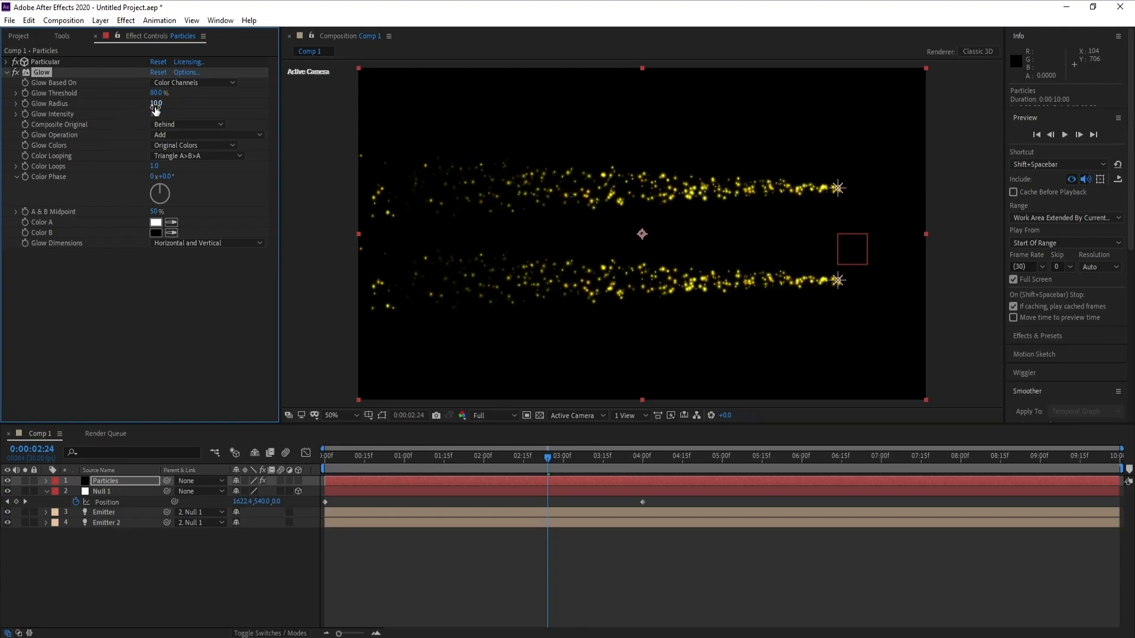
drag(156, 103, 374, 111)
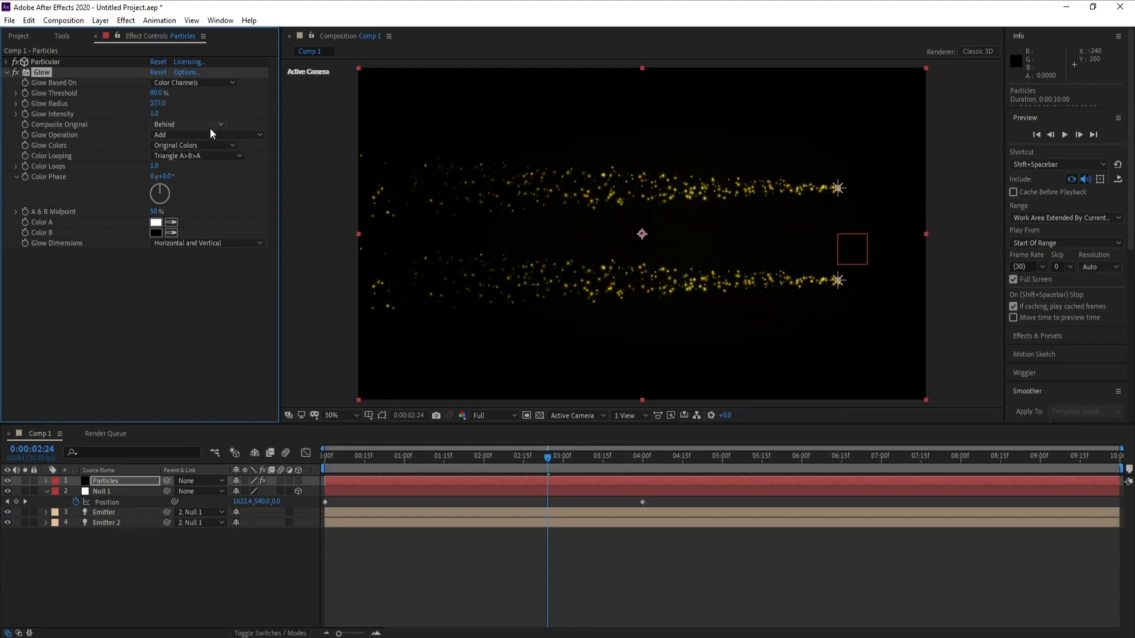
drag(163, 109, 214, 106)
- Duplicate the Glow effect and set the copy's Glow Threshold to 90%
key(ctrl+d)
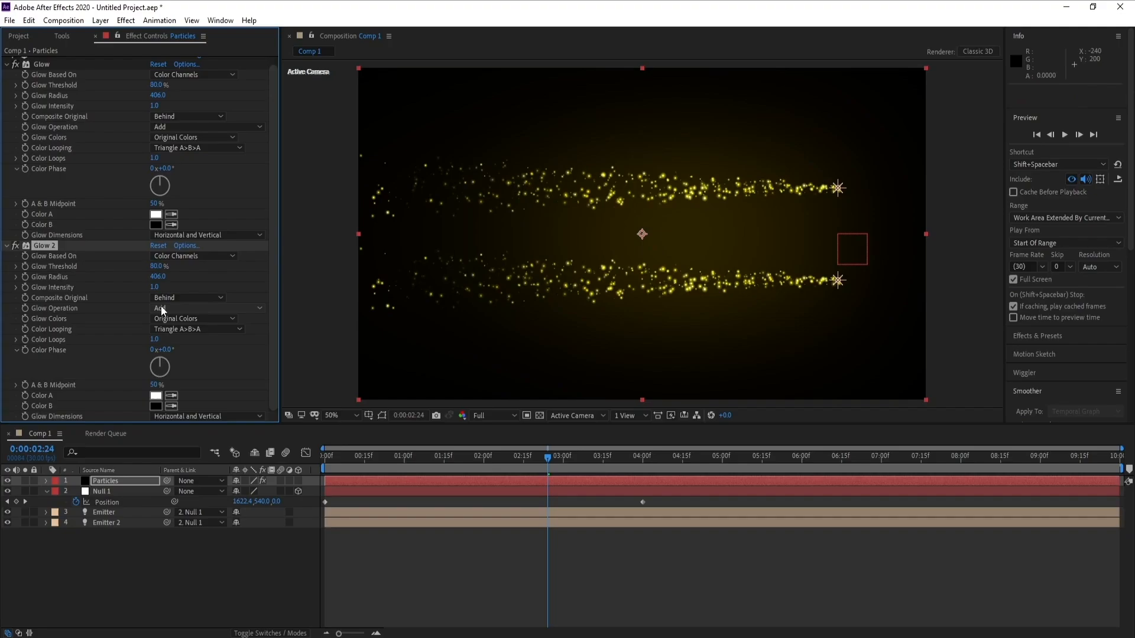
drag(159, 270, 168, 266)
click(160, 267)
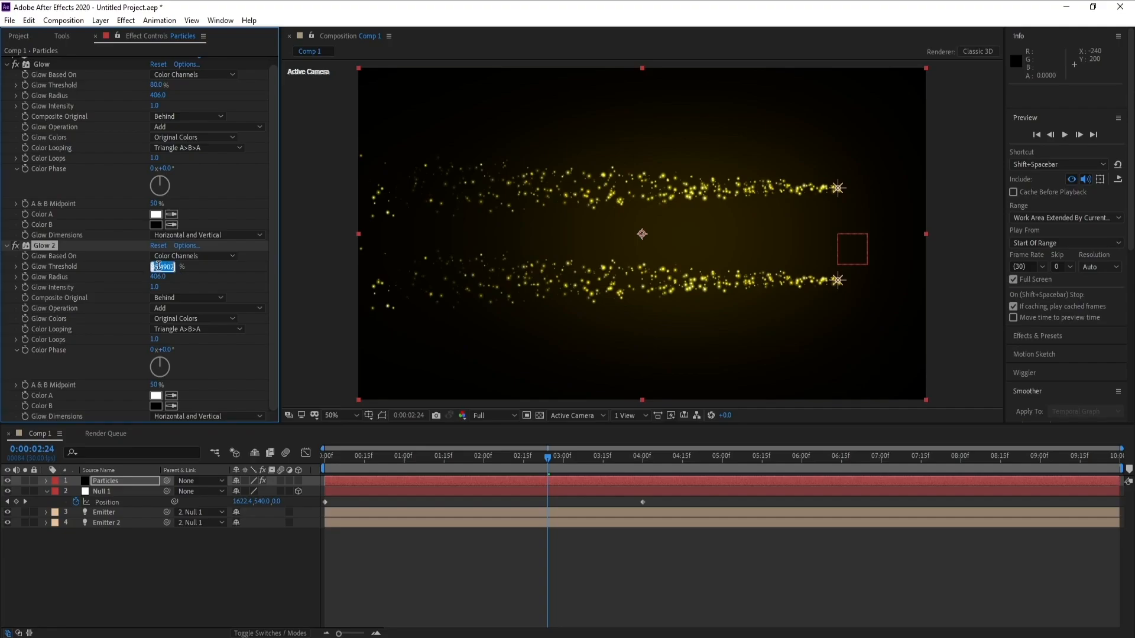
text(90)
key(Return)
- Set the second Glow's Radius to about 582 and Intensity to 0.3
drag(158, 277, 249, 284)
drag(156, 276, 165, 283)
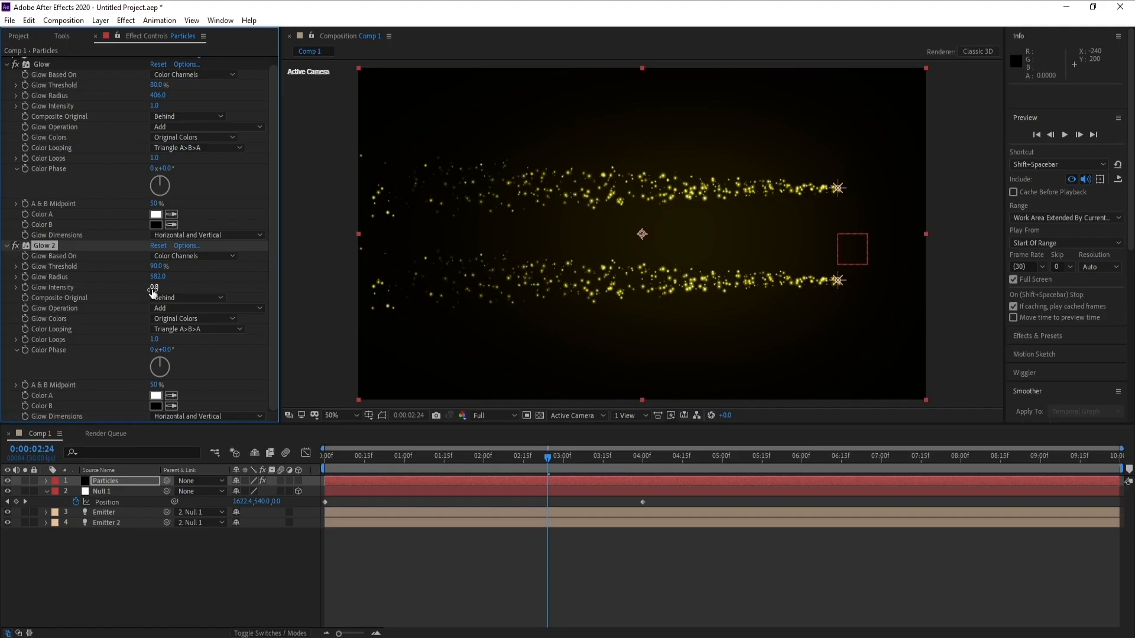
drag(153, 292, 204, 289)
click(154, 290)
text(3)
key(Return)
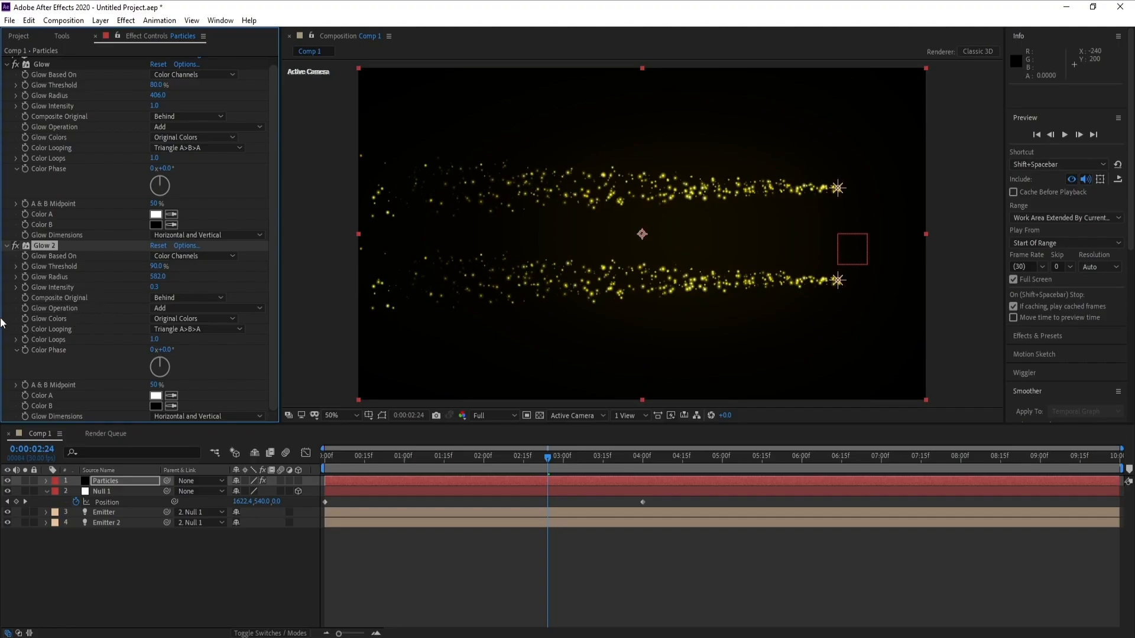
- Collapse the two Glow effects and add a Color Correction Curves effect to the Particles layer
scroll(22, 282, up, 1)
click(6, 253)
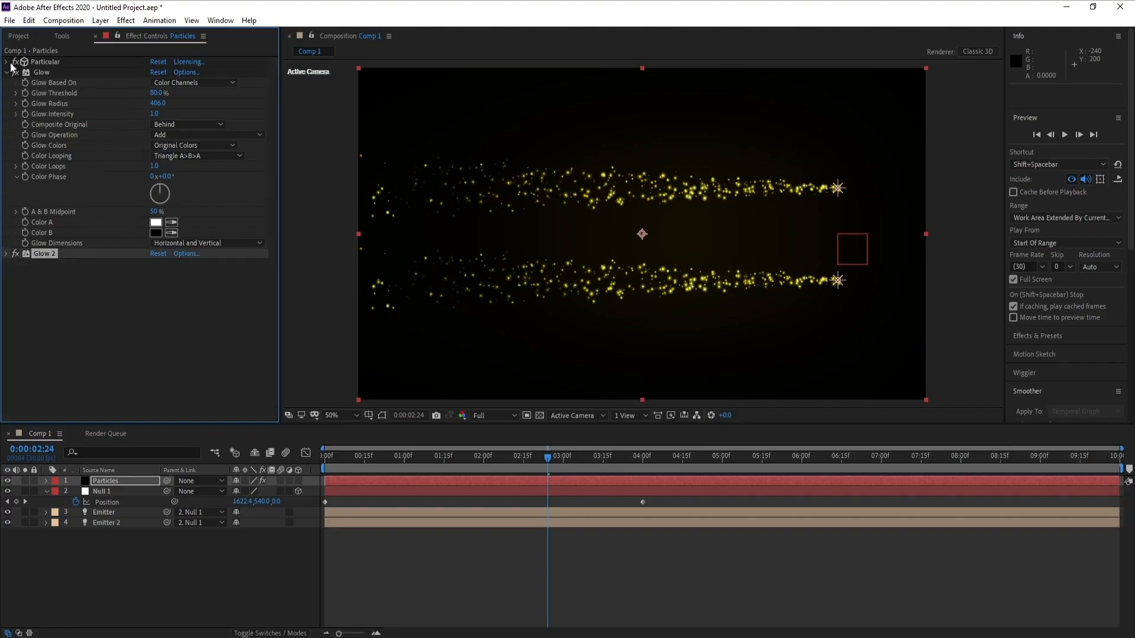
click(7, 72)
click(126, 22)
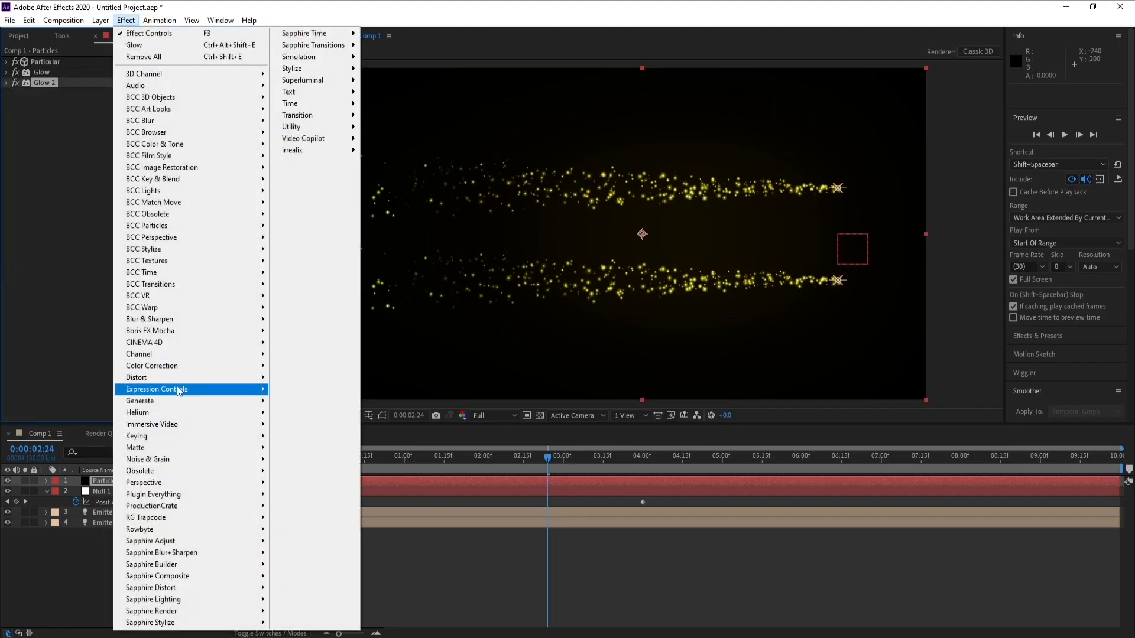
mouse_move(212, 369)
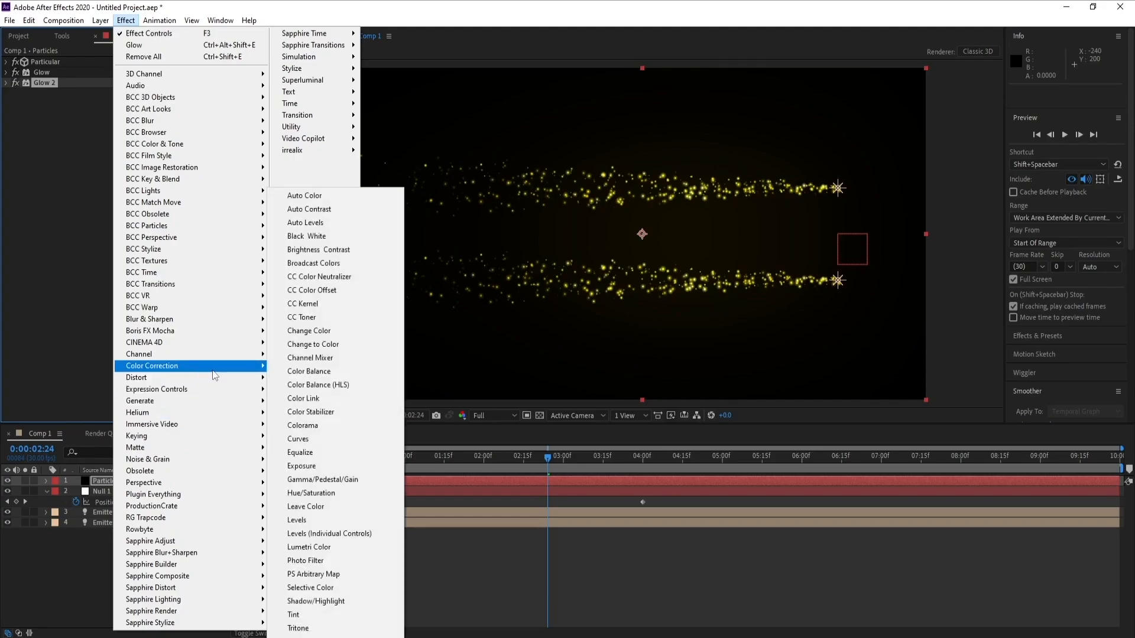
click(297, 439)
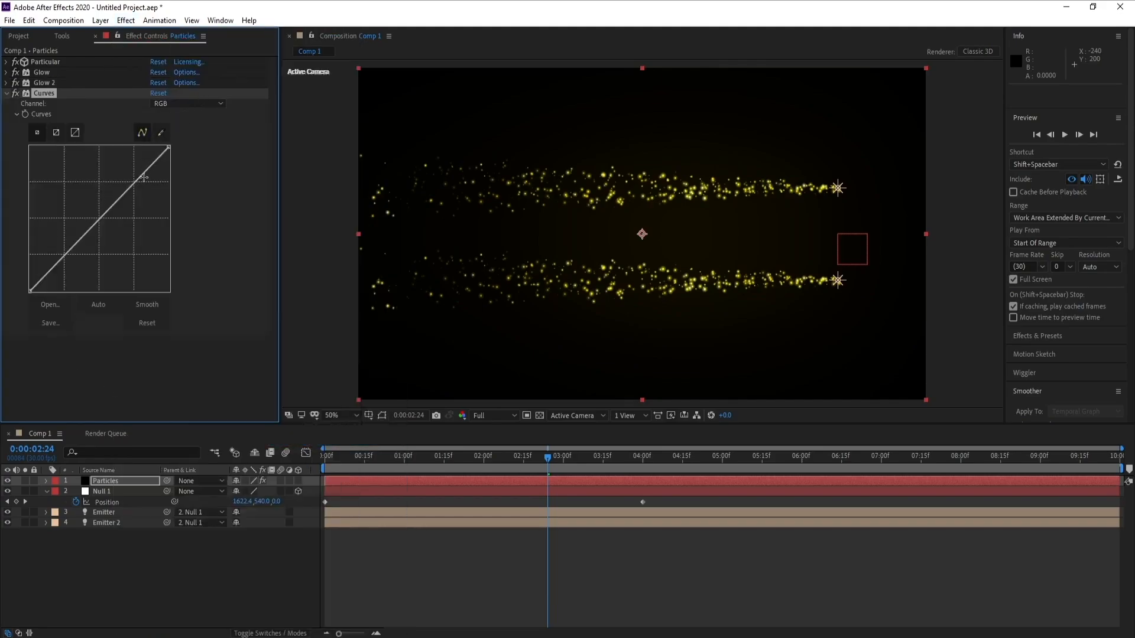
- Bend the RGB curve into a gentle S-shape for more contrast, then collapse Curves
drag(125, 191, 119, 187)
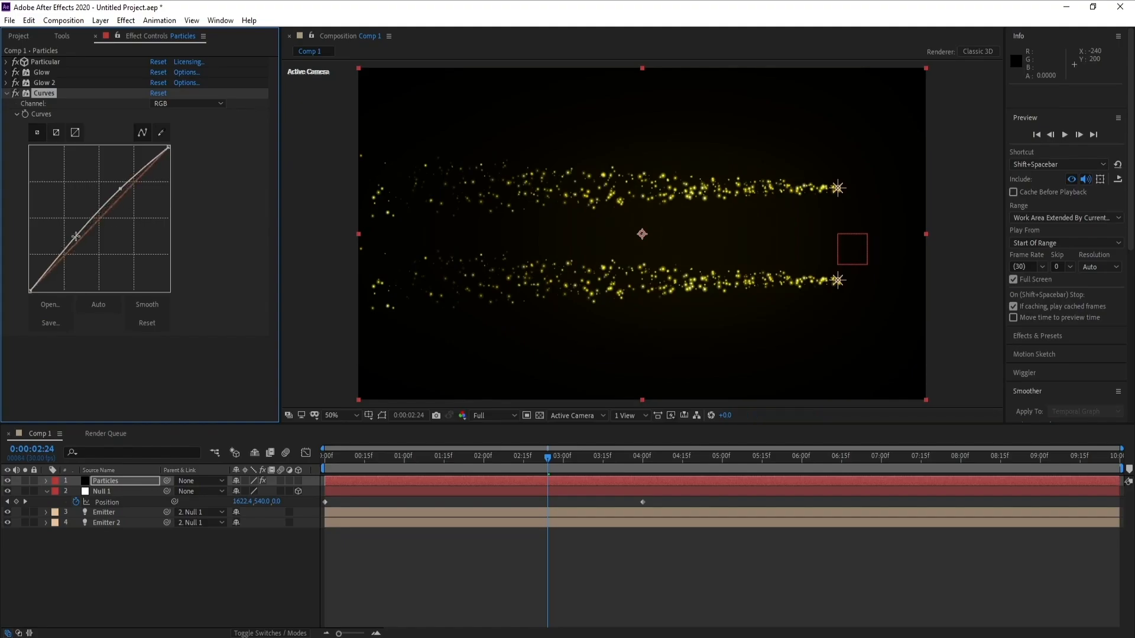
drag(75, 238, 73, 247)
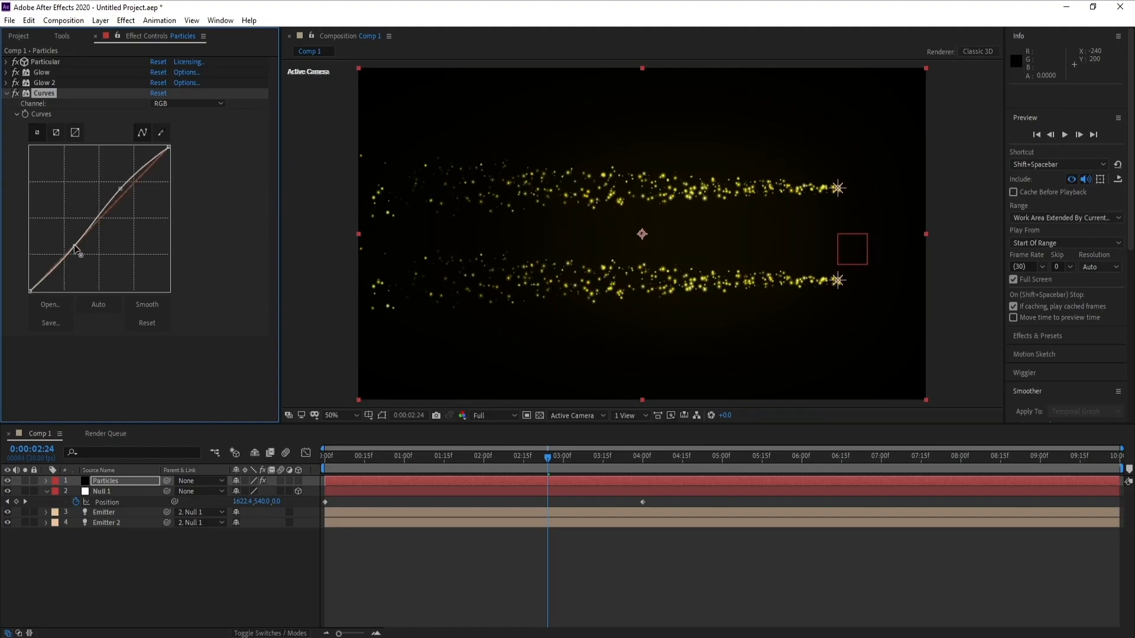
click(6, 94)
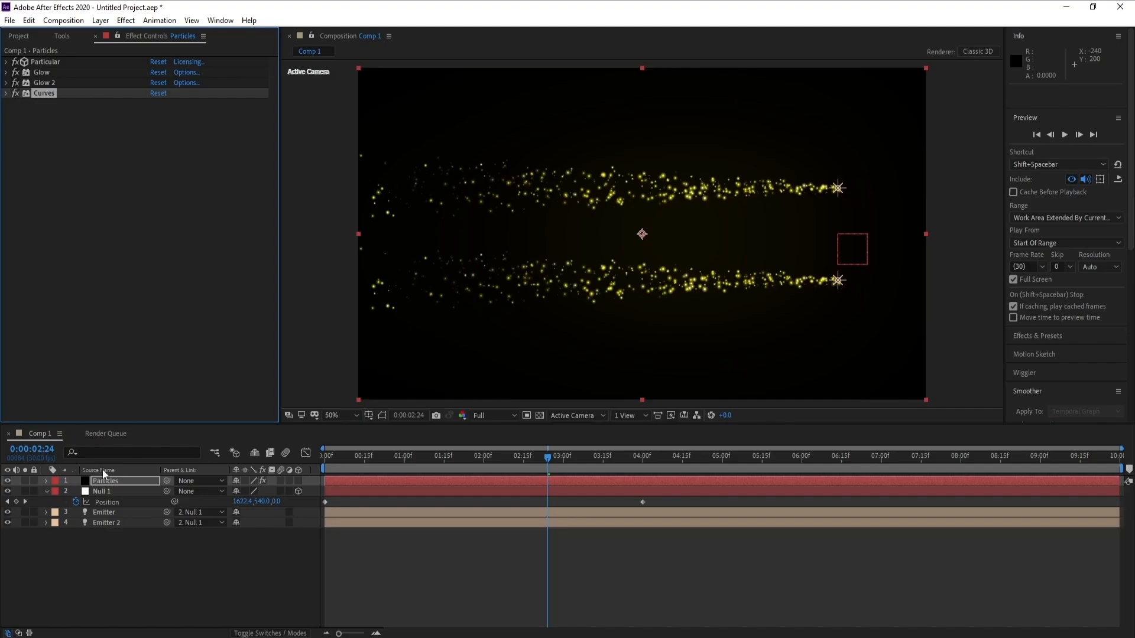
- Create a new solid layer named OF
click(100, 20)
mouse_move(118, 31)
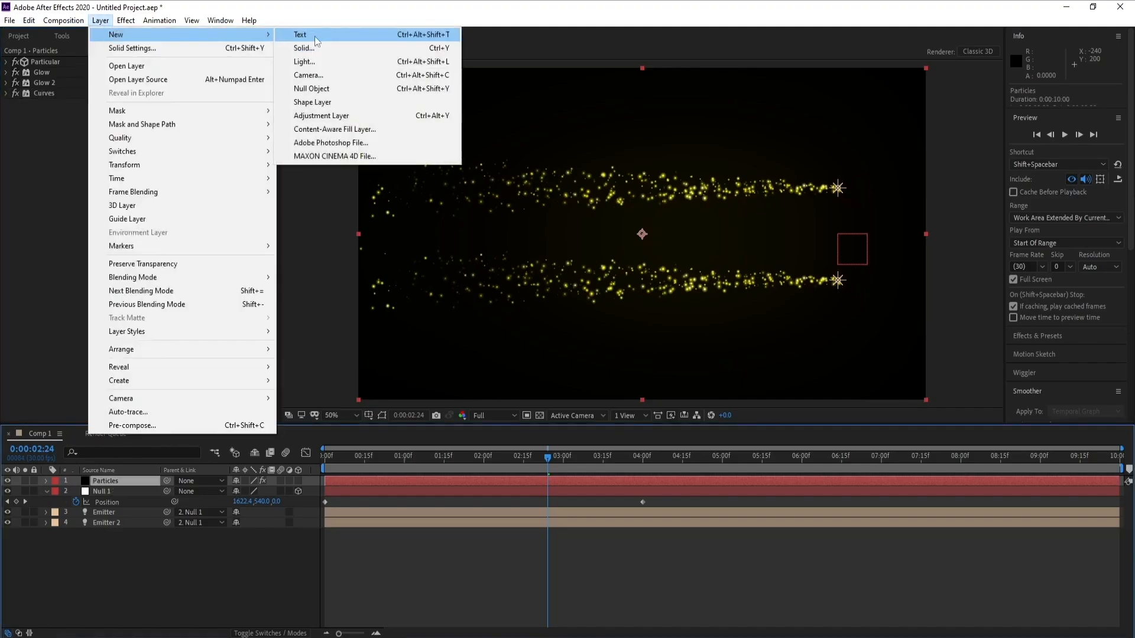
click(313, 47)
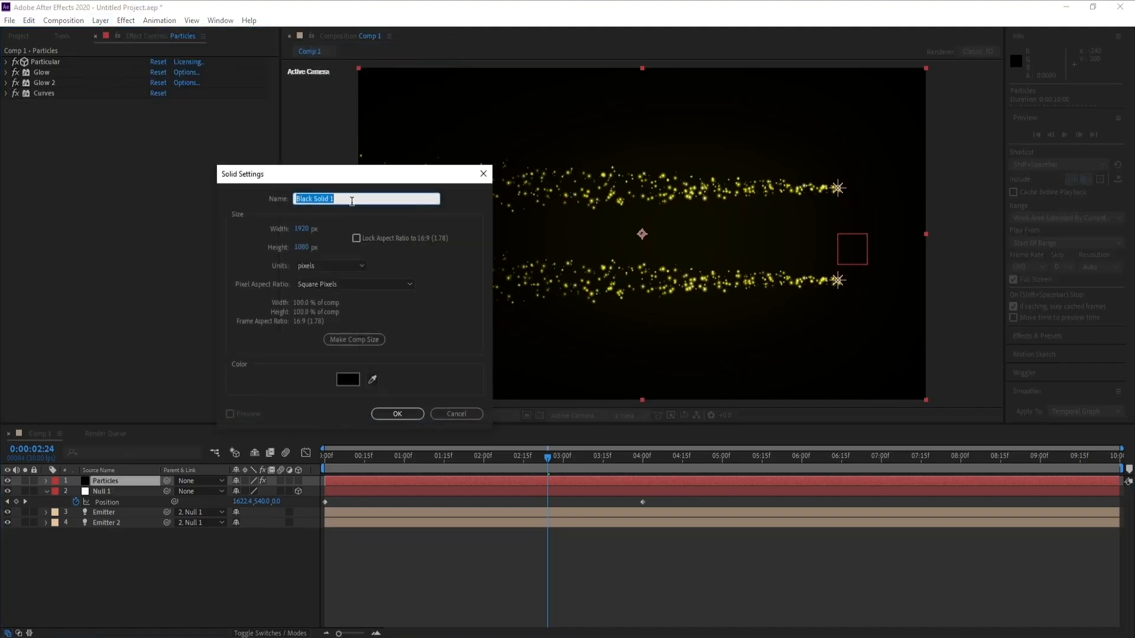
text(OF)
key(Return)
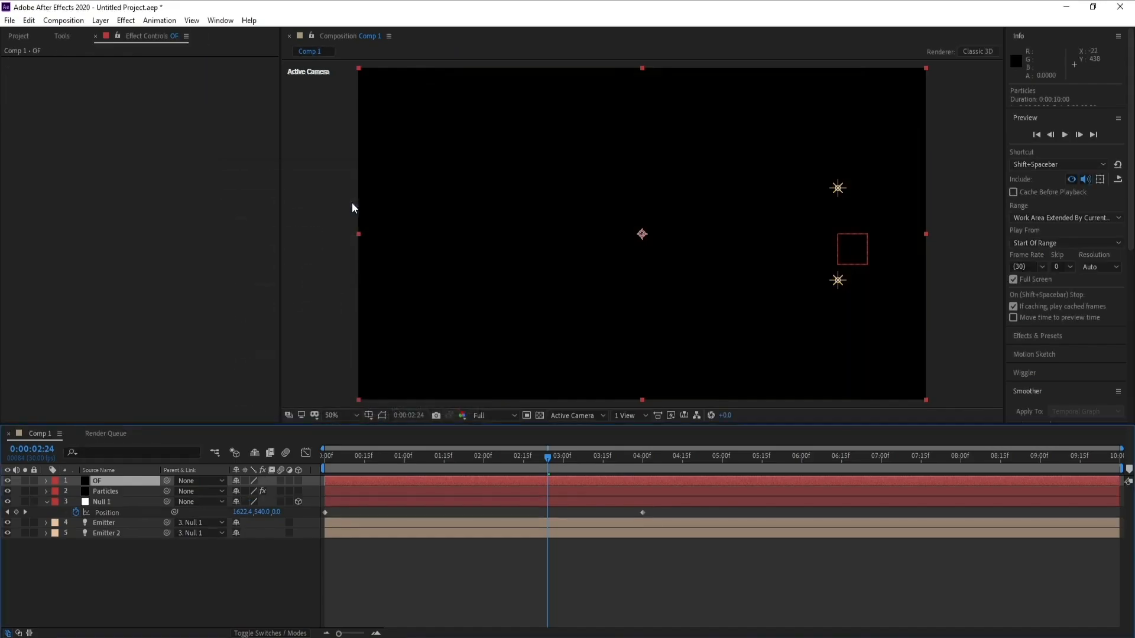
- Apply the Video Copilot Optical Flares effect to the OF layer
click(126, 20)
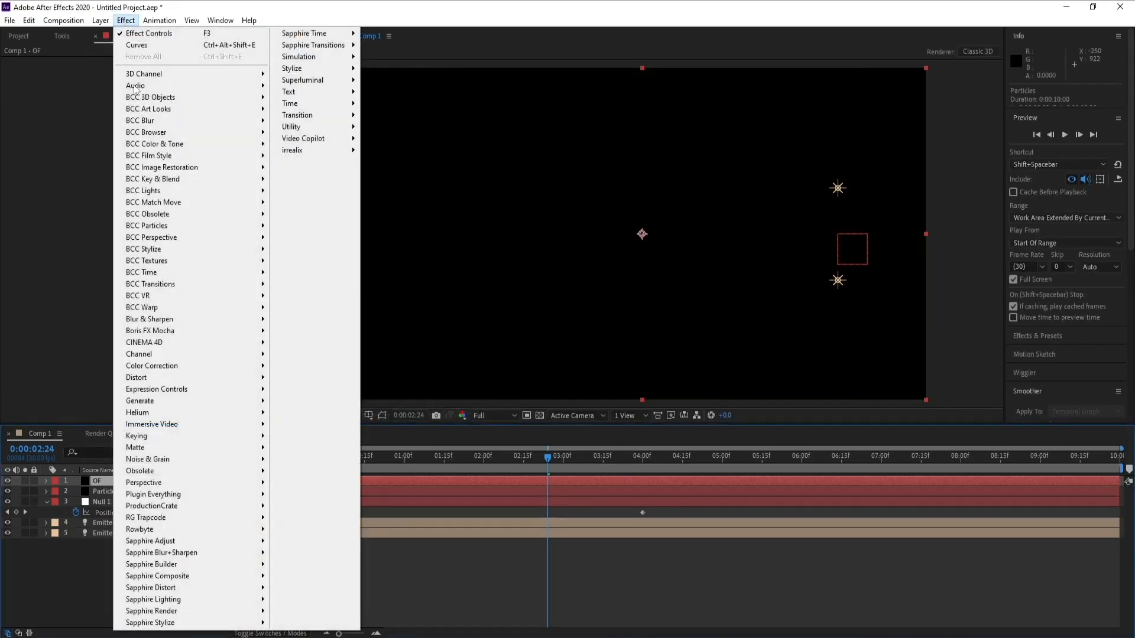
mouse_move(312, 139)
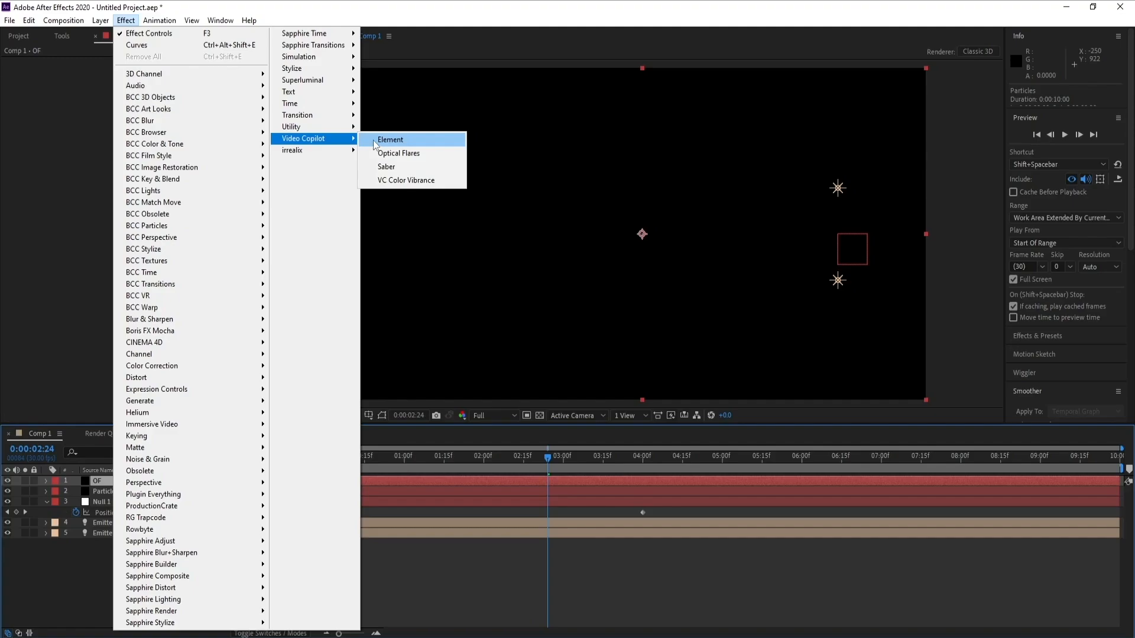
click(407, 153)
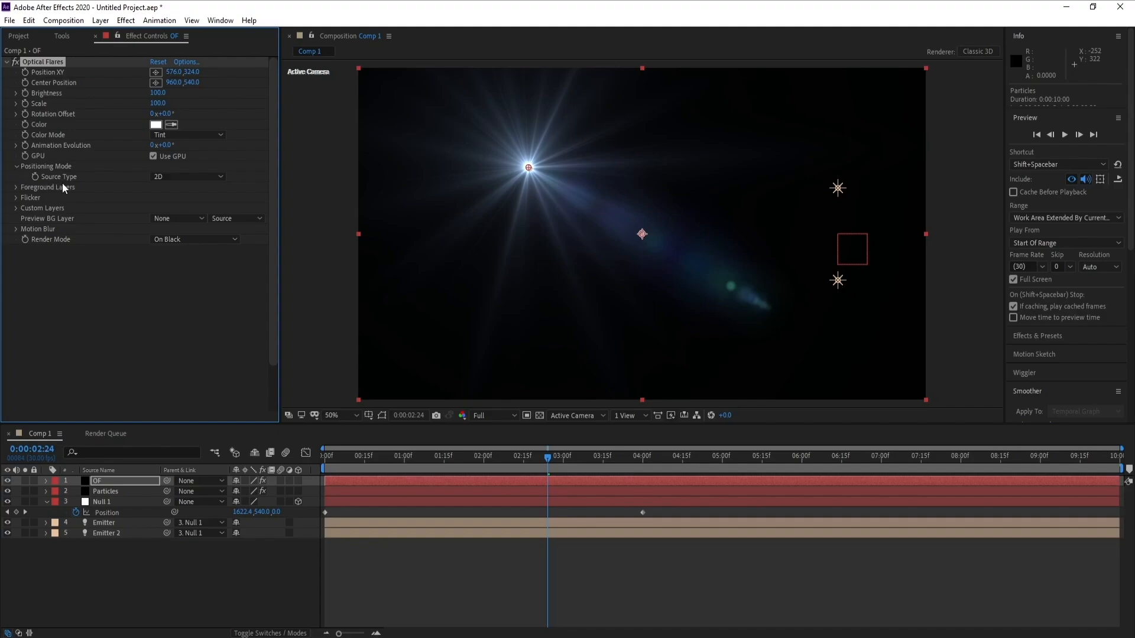
- Set the flare's Source Type to Track Lights and its Render Mode to On Transparent
click(183, 178)
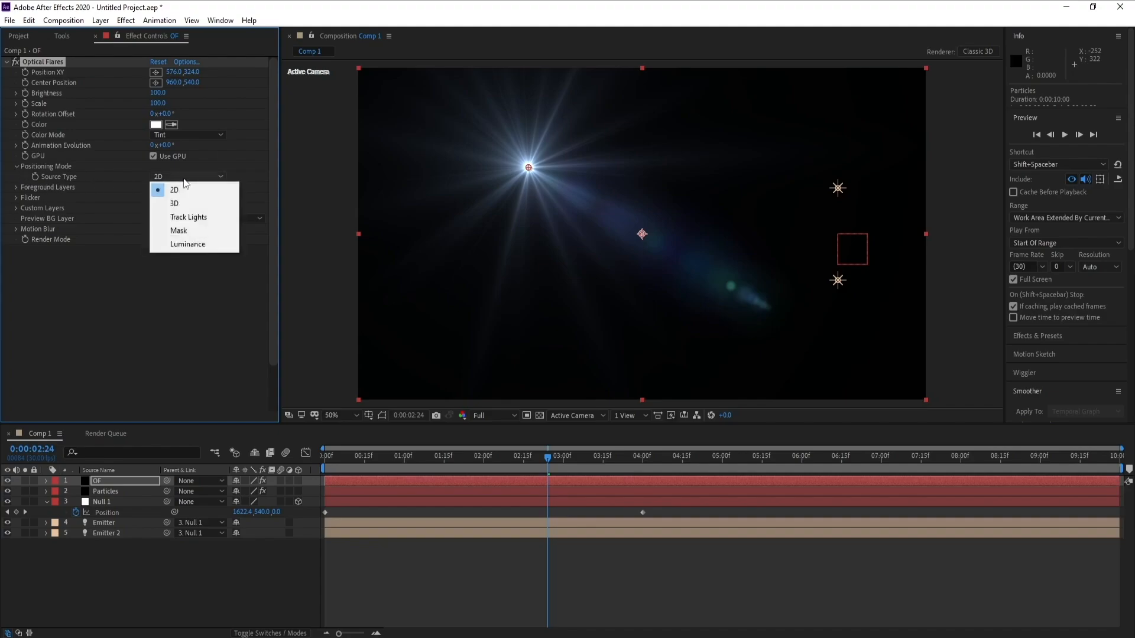
click(193, 220)
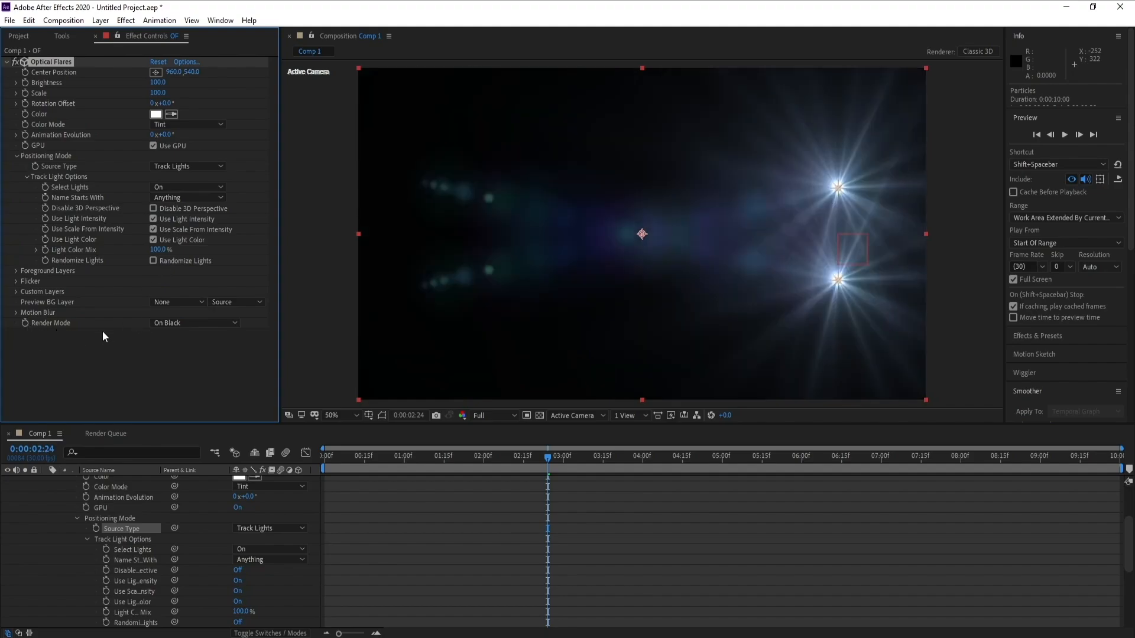
click(203, 324)
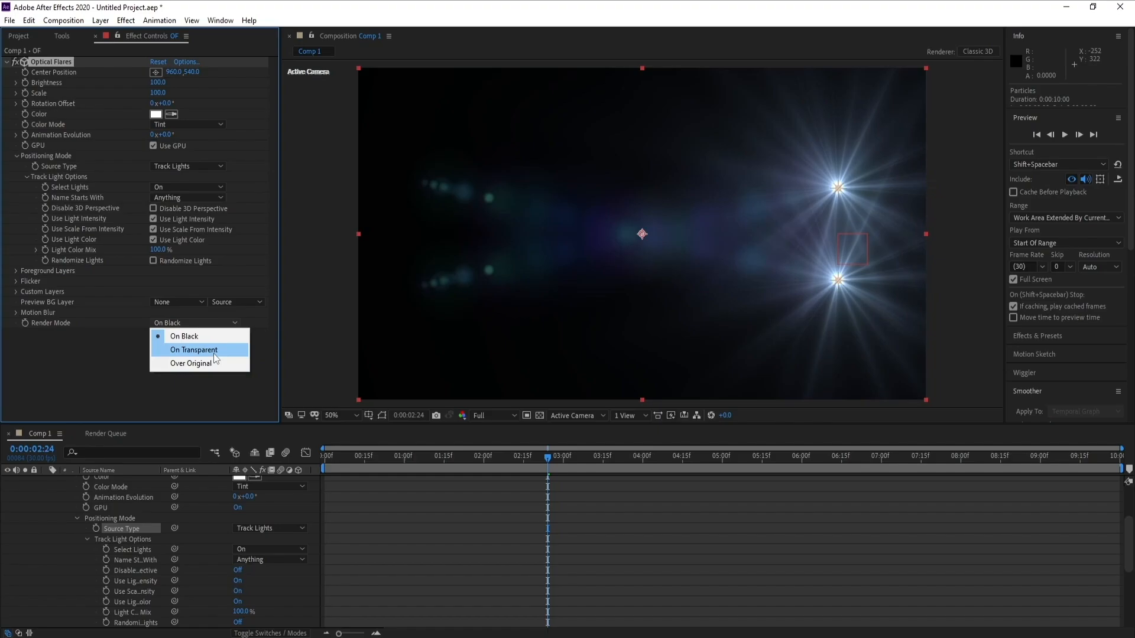
click(214, 353)
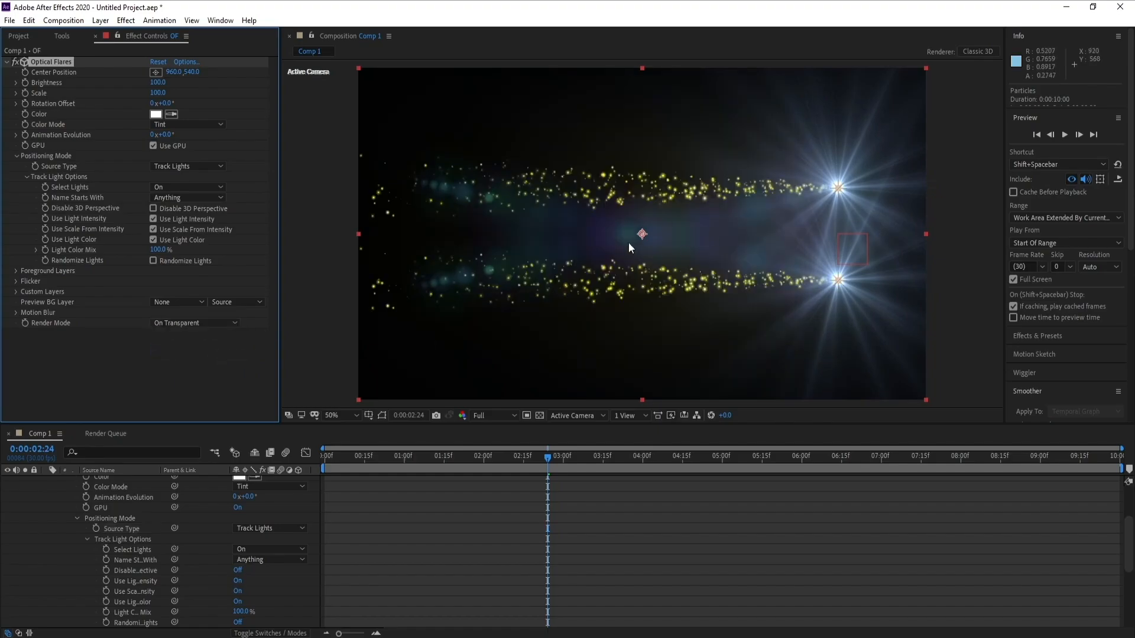
- Open the Optical Flares options and load the Crazy Light preset from the Light presets
drag(558, 463, 522, 462)
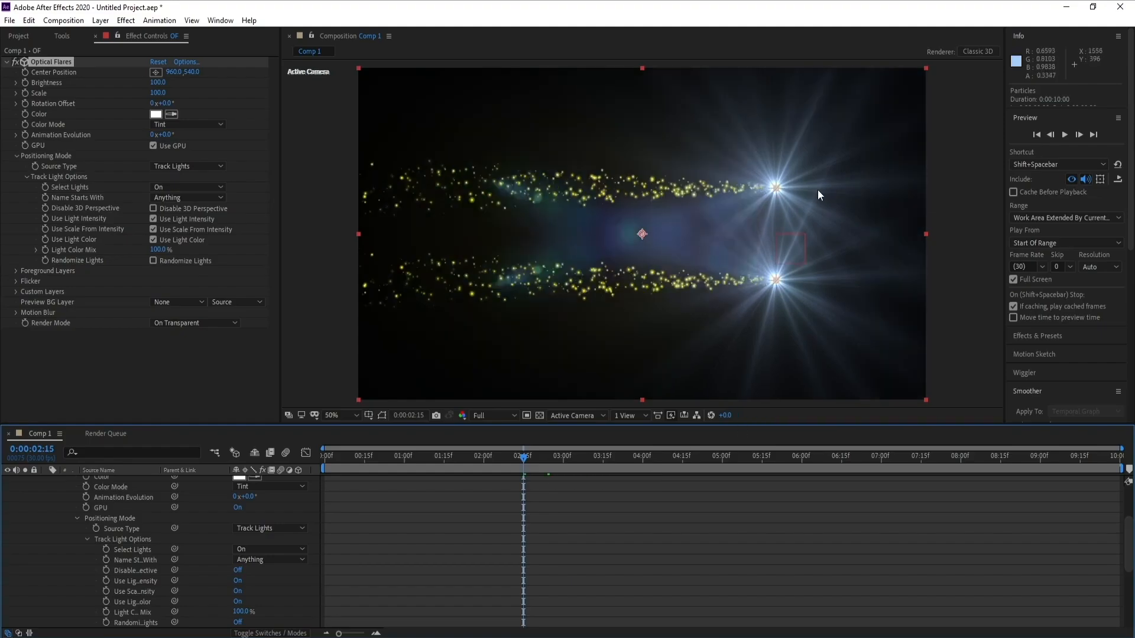
click(189, 62)
double_click(678, 358)
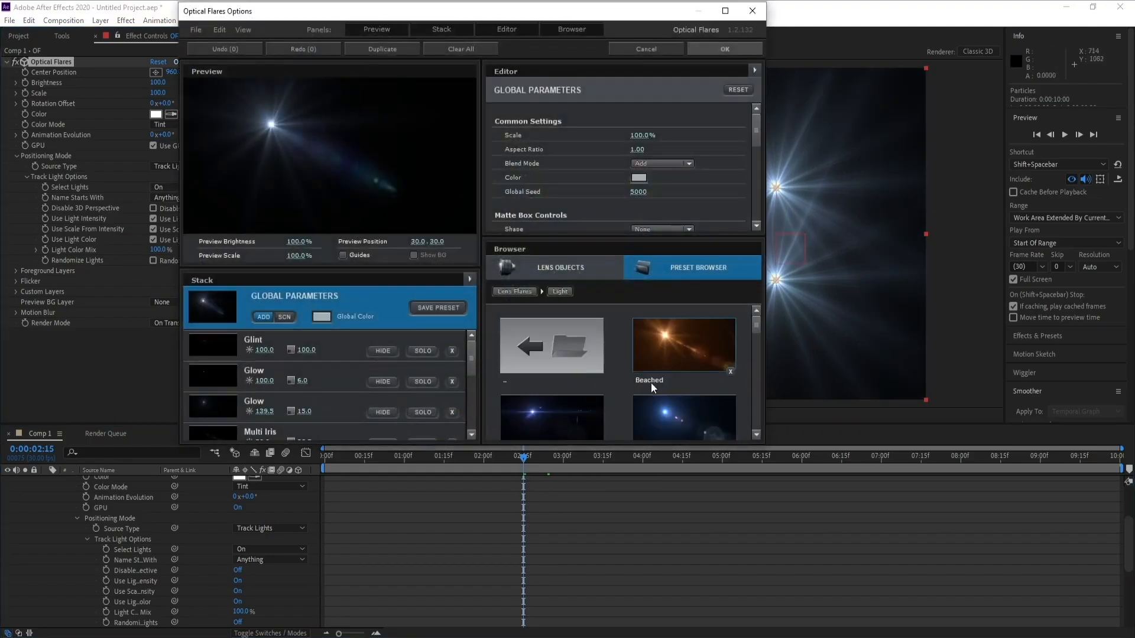
drag(756, 326, 757, 348)
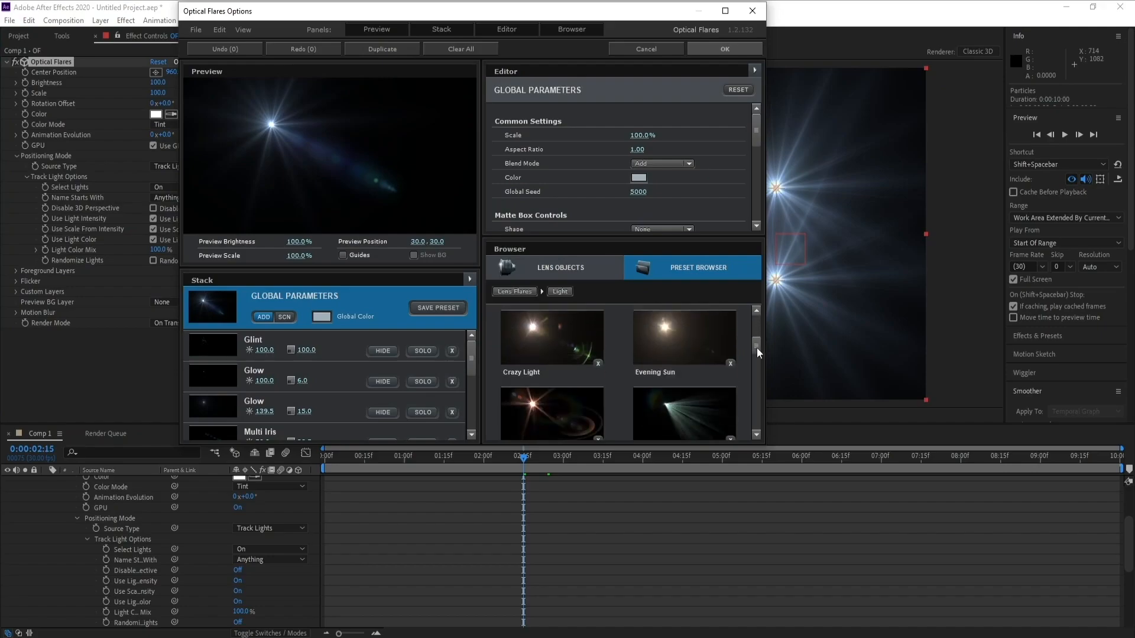
click(562, 349)
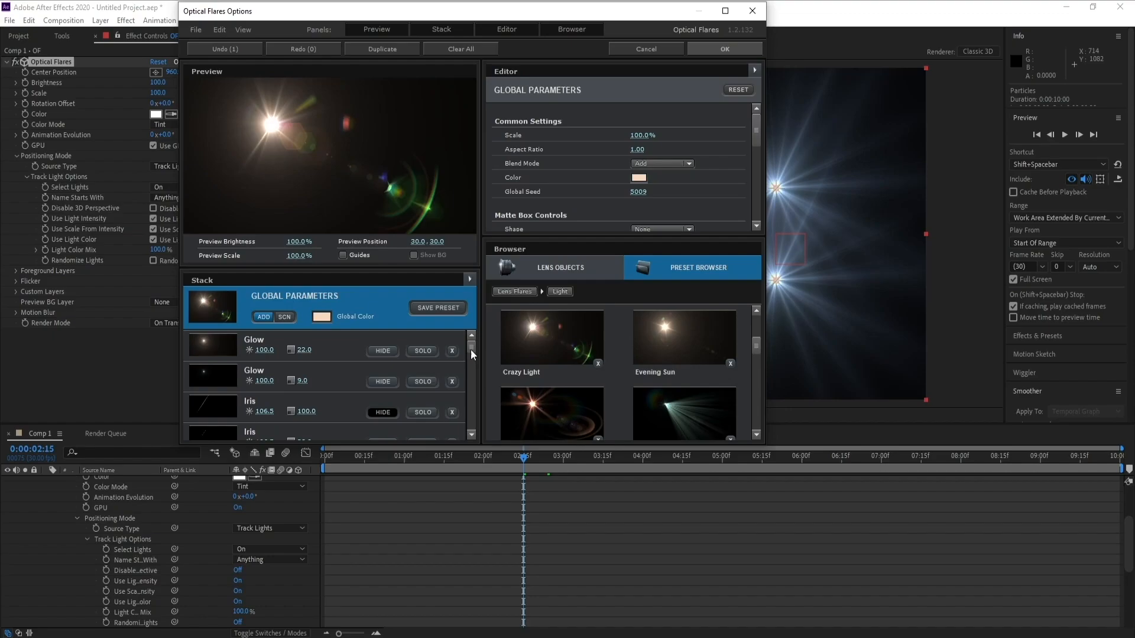
- Hide several Ring, Iris and Hoop elements in the flare's stack
drag(470, 349, 469, 405)
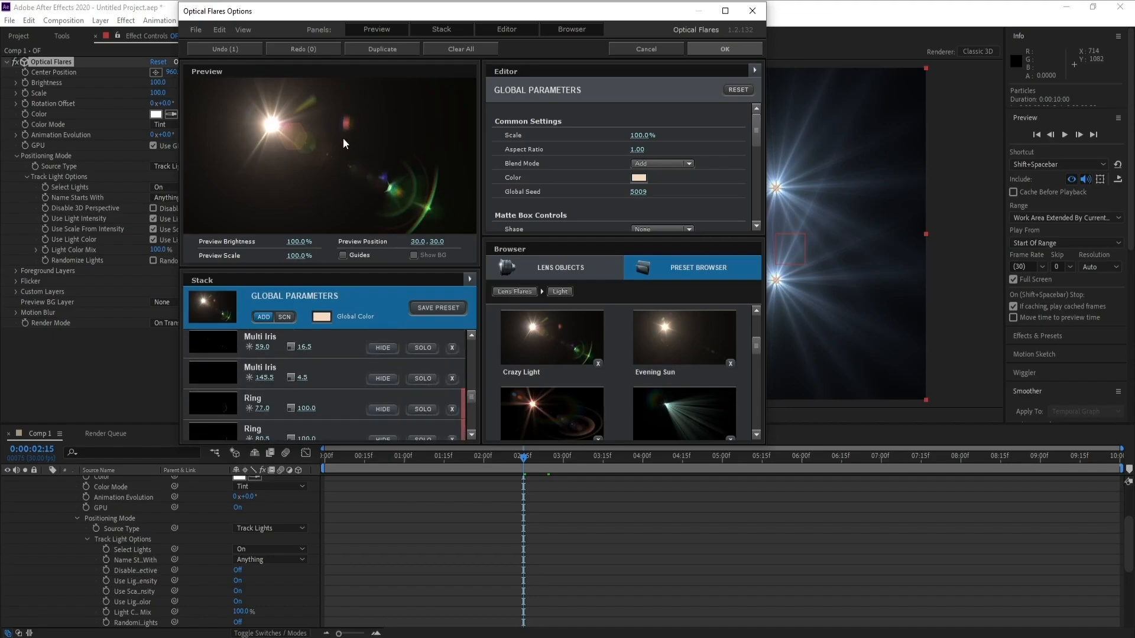
scroll(449, 391, down, 3)
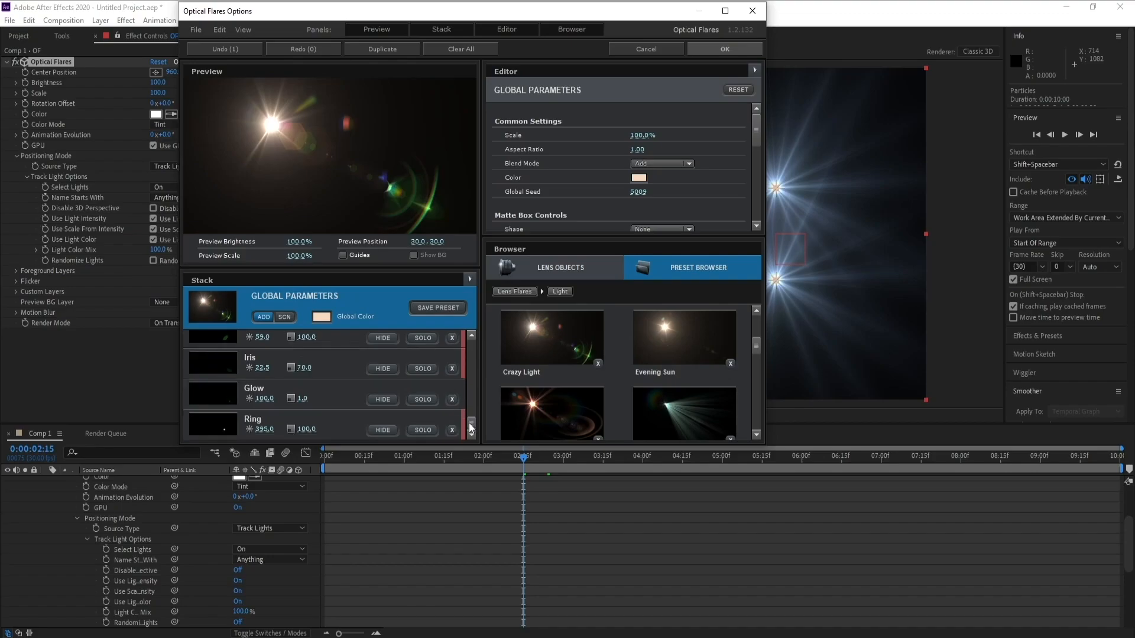
click(384, 430)
click(381, 401)
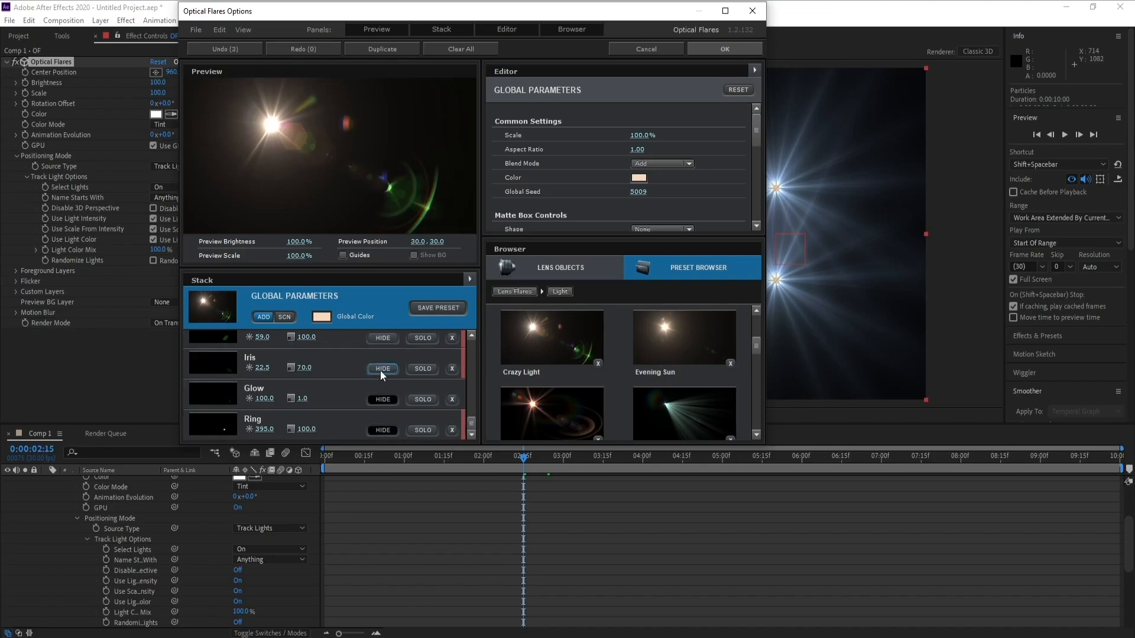
scroll(456, 409, up, 2)
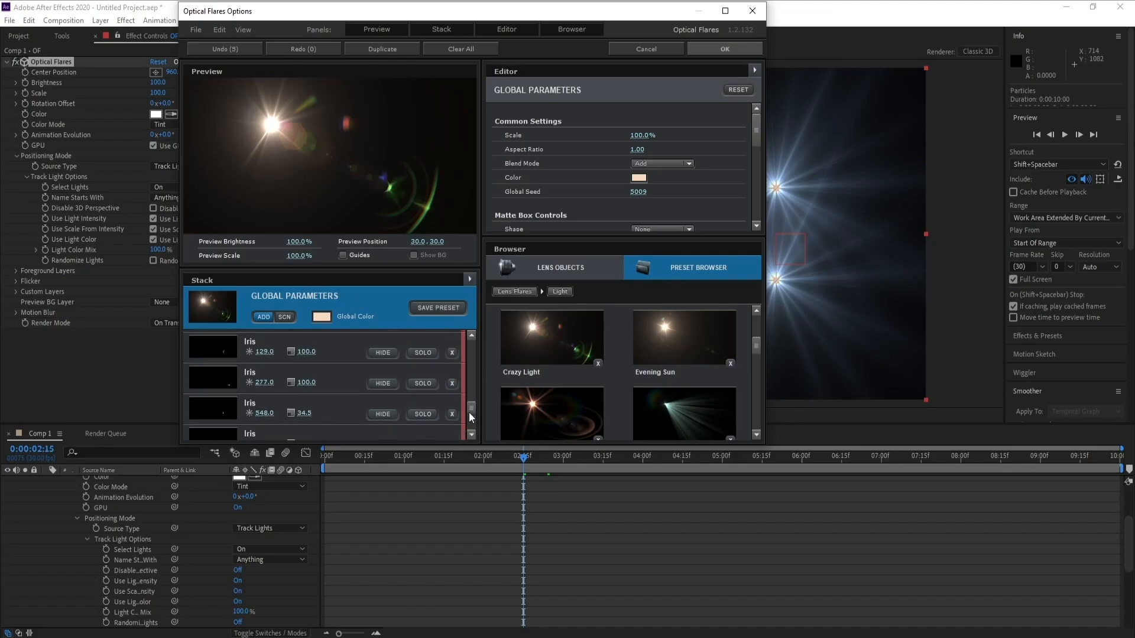
click(388, 414)
click(388, 389)
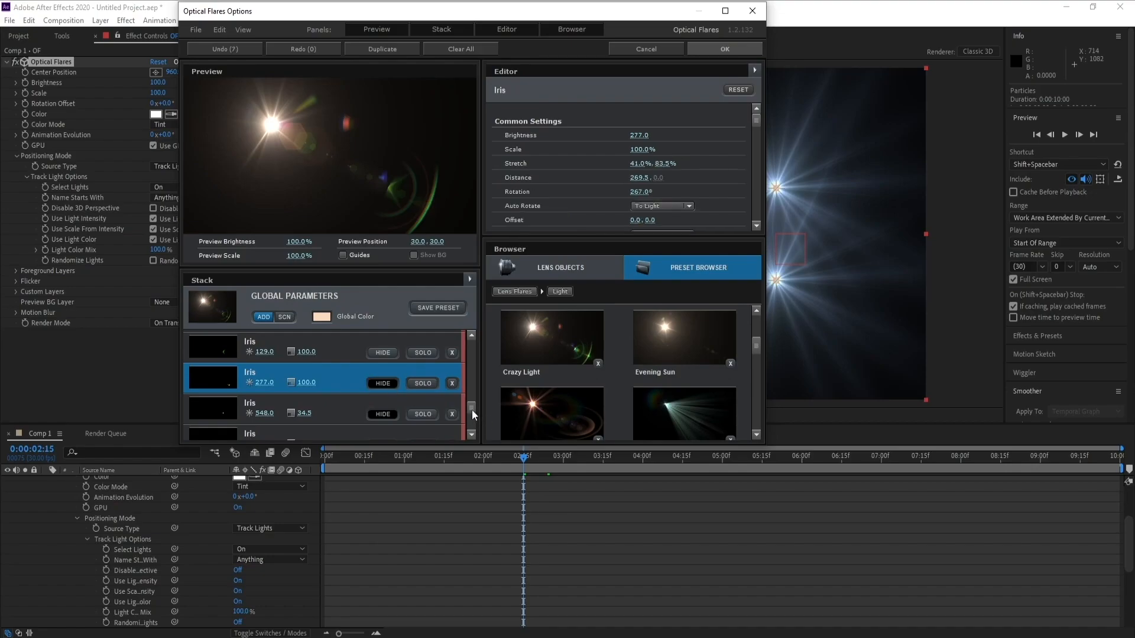
scroll(471, 410, down, 2)
click(383, 401)
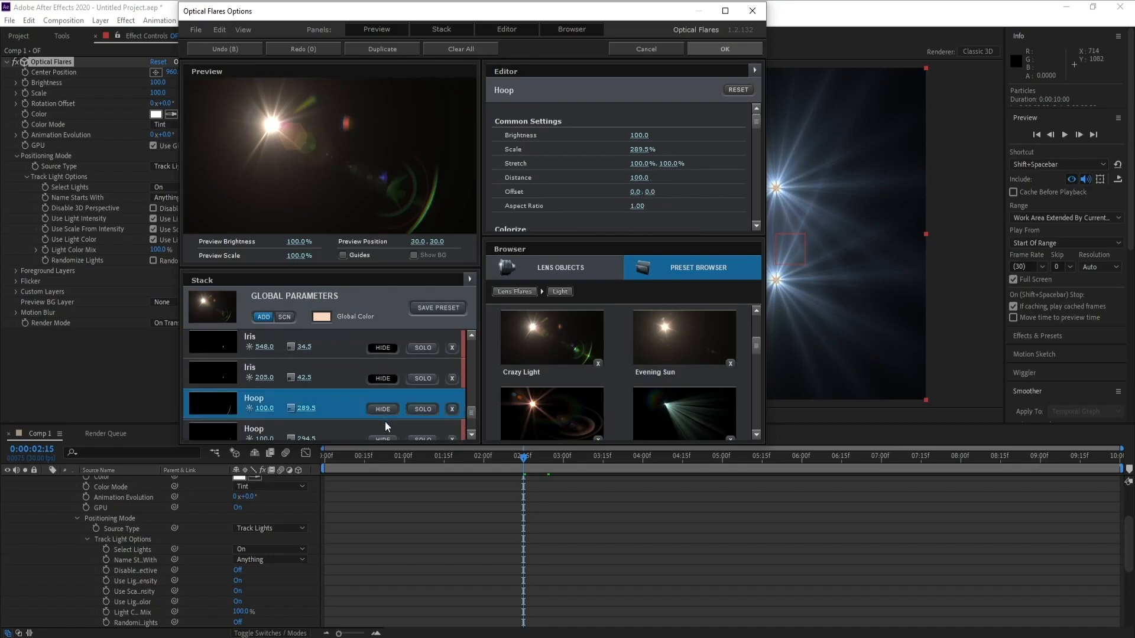
click(383, 438)
- Hide further Iris, Multi Iris and Ring elements lower down in the flare's stack
scroll(471, 416, down, 2)
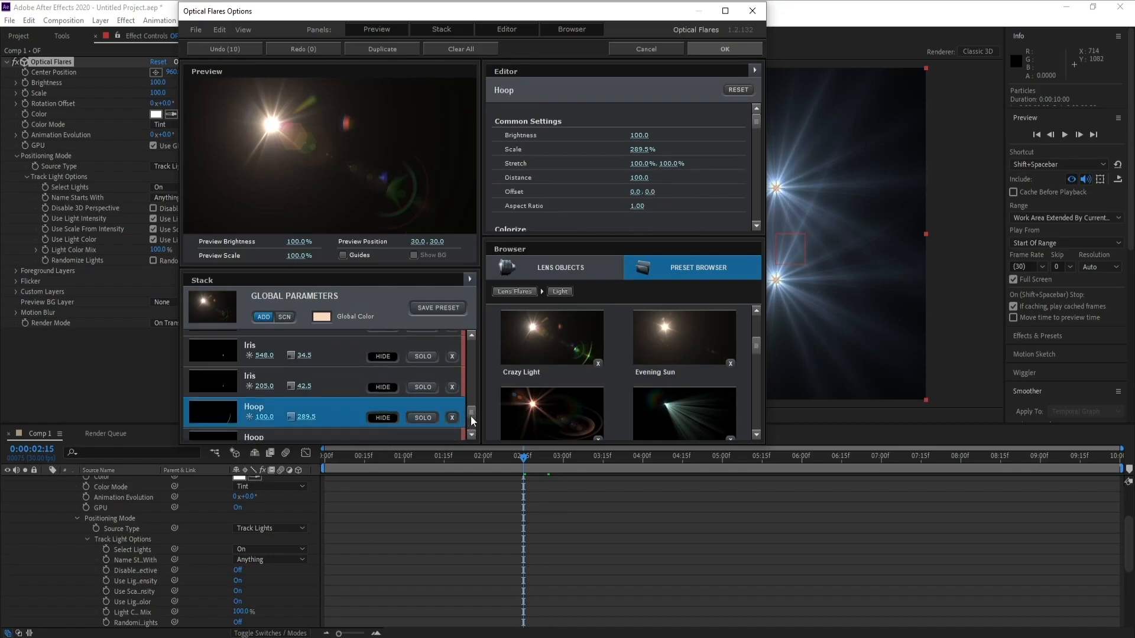
scroll(470, 431, up, 3)
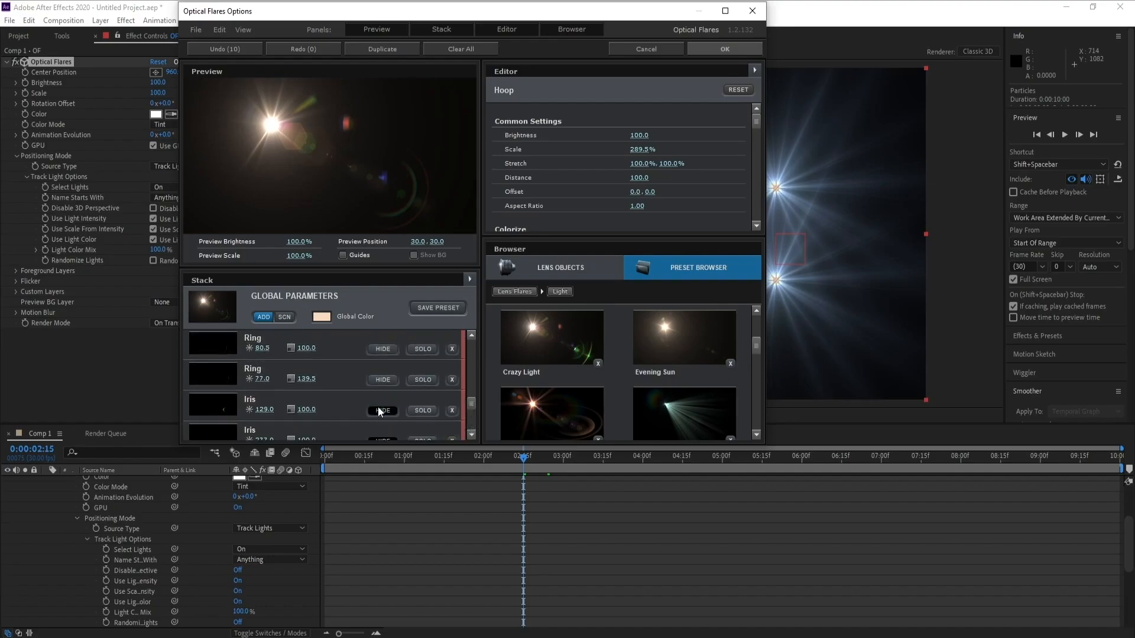
scroll(476, 402, up, 3)
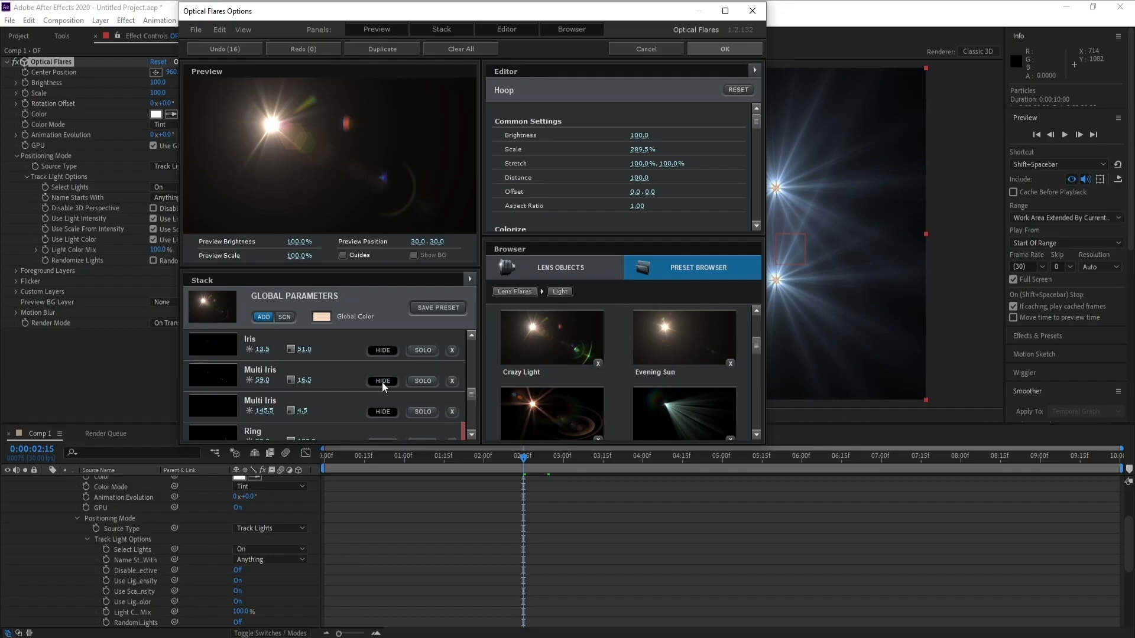
scroll(474, 393, down, 1)
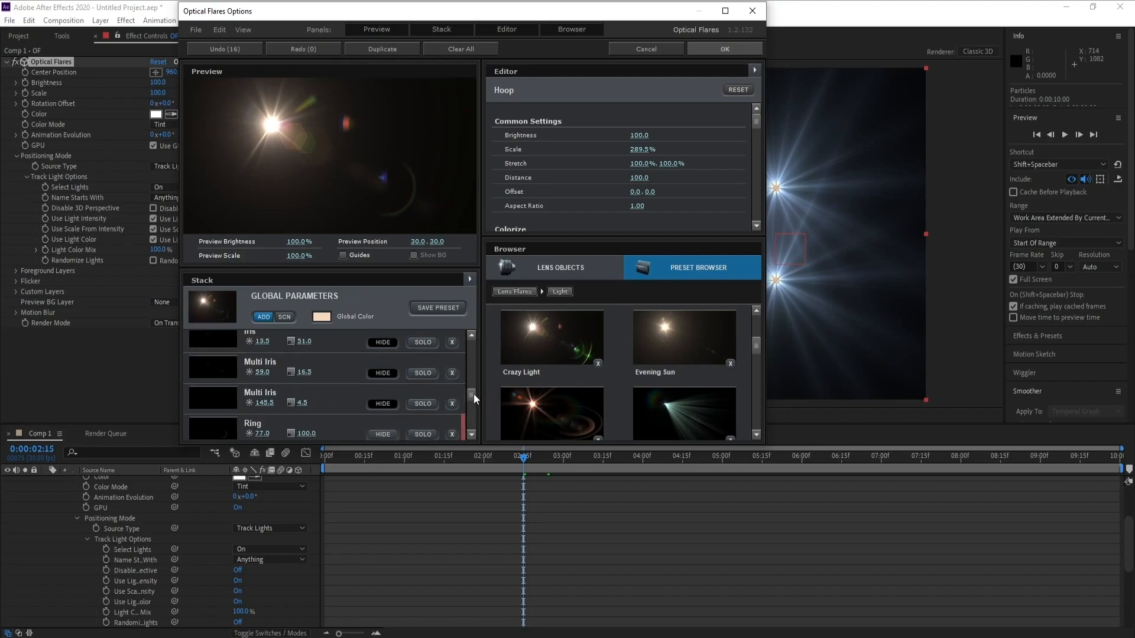
drag(471, 397, 473, 387)
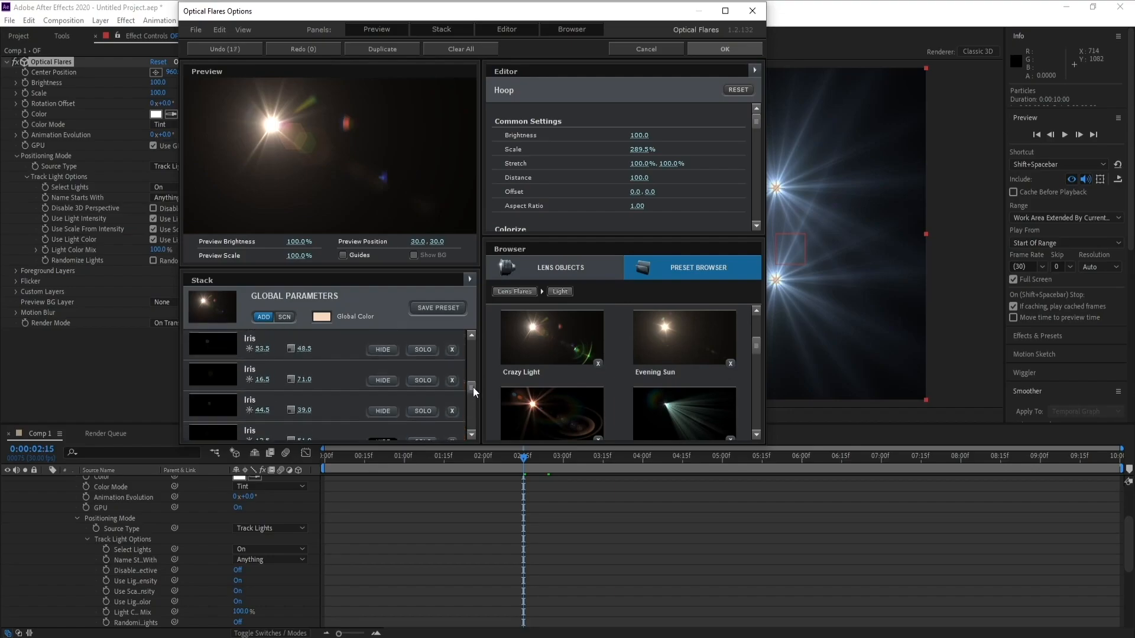
click(392, 354)
drag(471, 390, 471, 383)
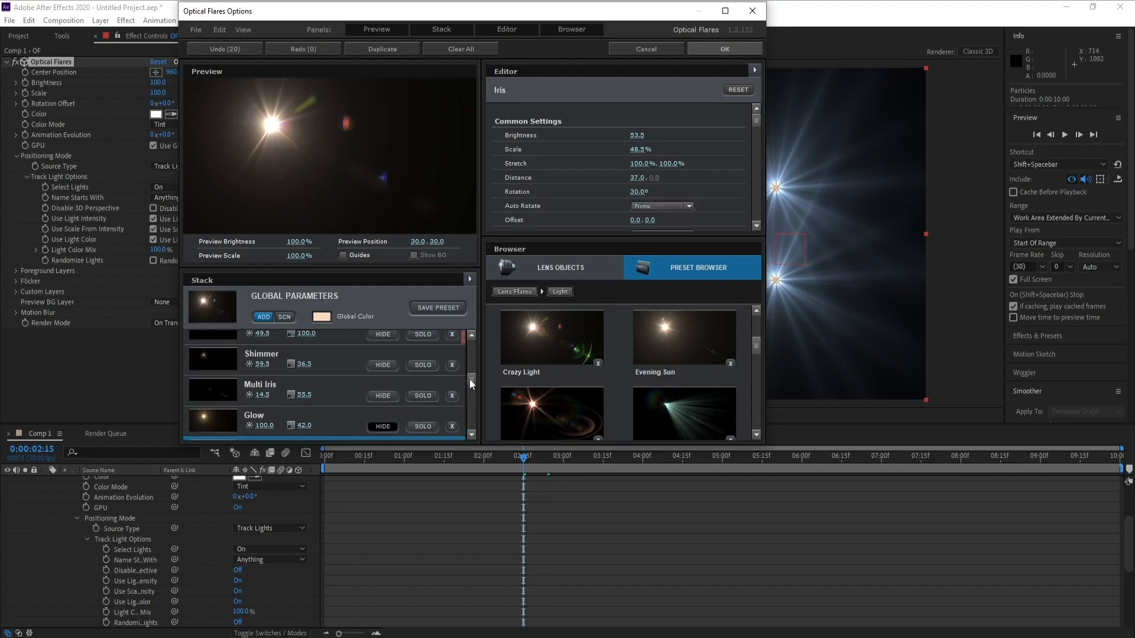
click(384, 371)
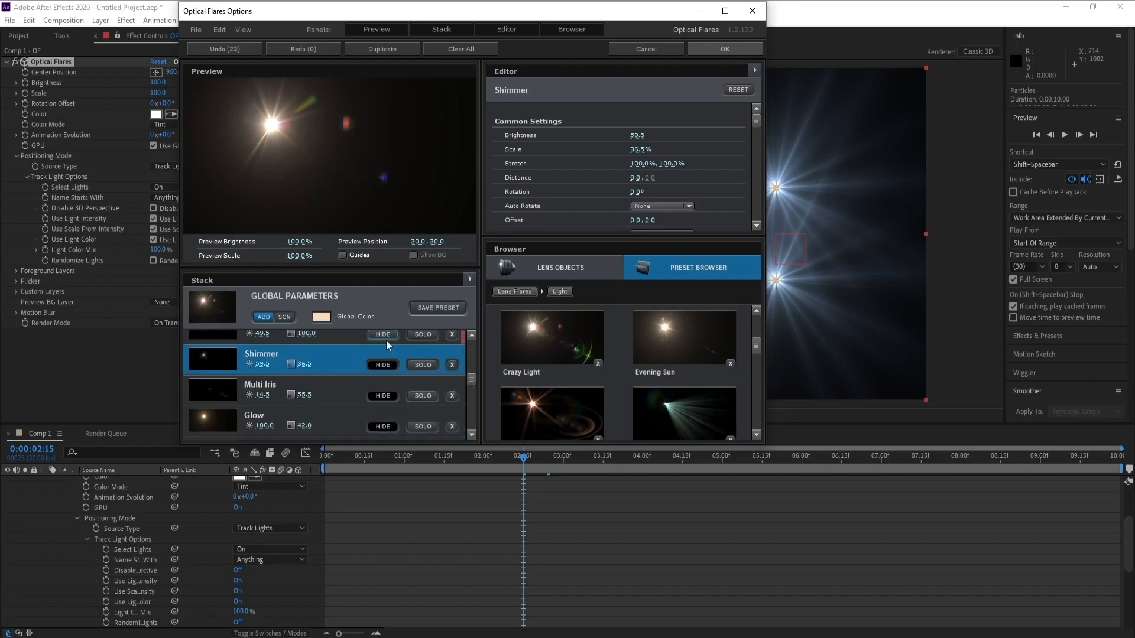
drag(476, 380, 473, 374)
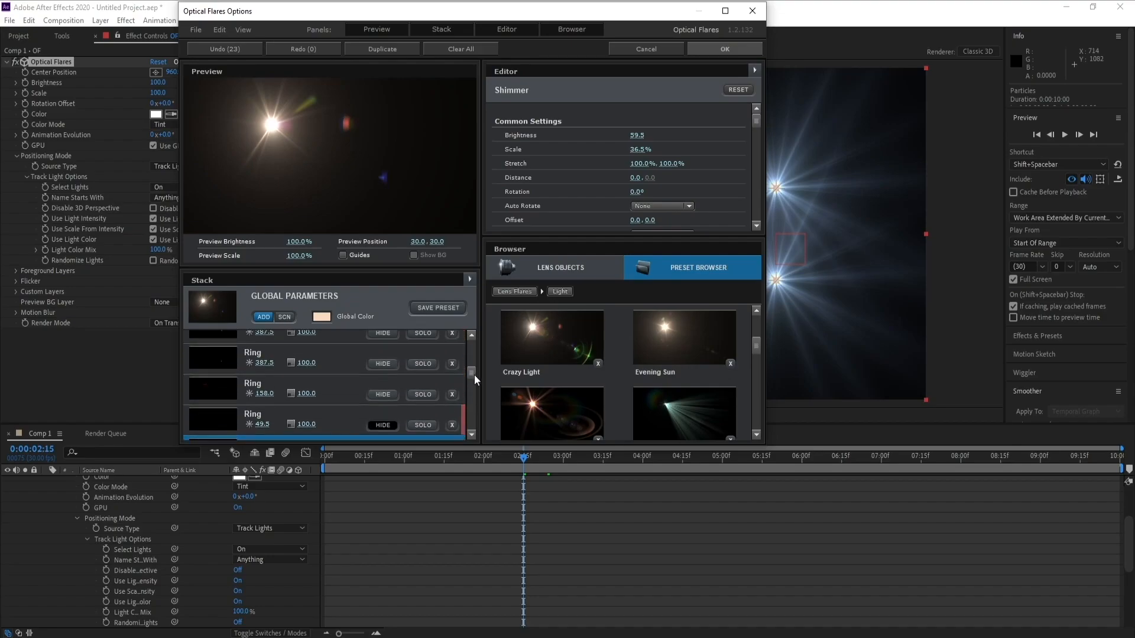
click(384, 365)
drag(474, 375, 472, 365)
click(390, 416)
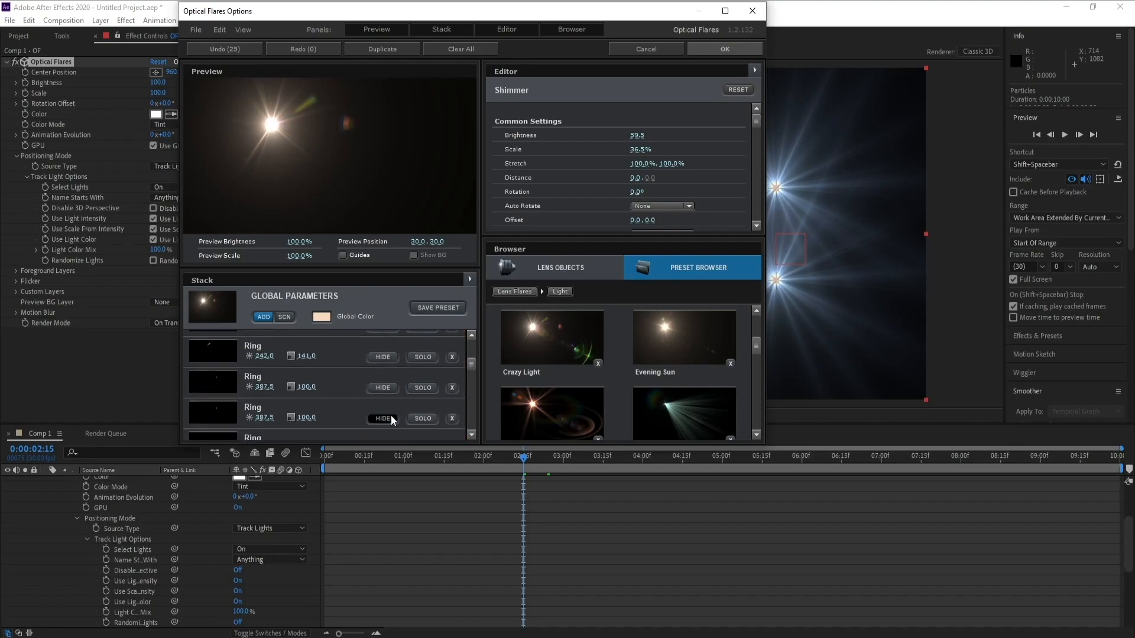
click(385, 388)
click(384, 359)
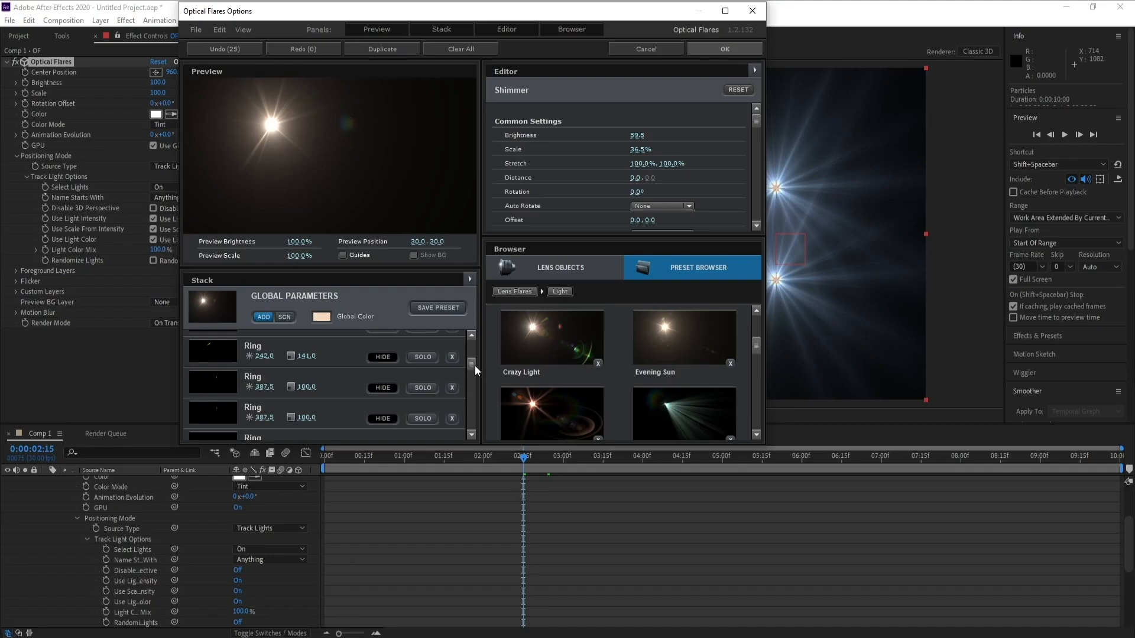
drag(474, 365, 473, 362)
click(381, 367)
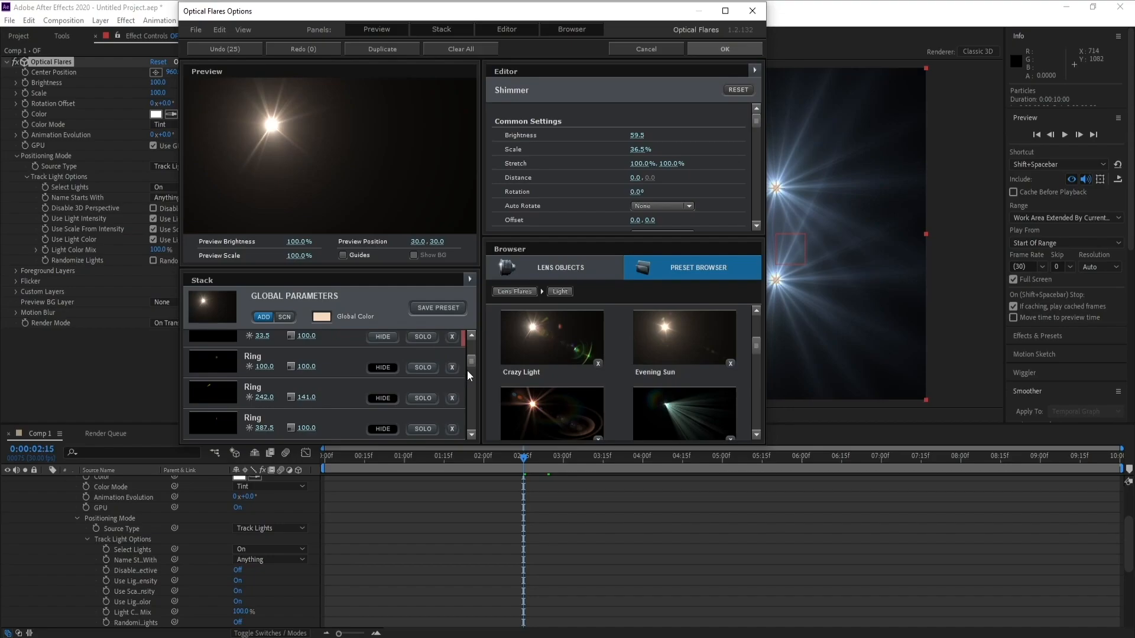
- Set the flare's global color to yellow FFD452 and apply the Optical Flares options
click(323, 316)
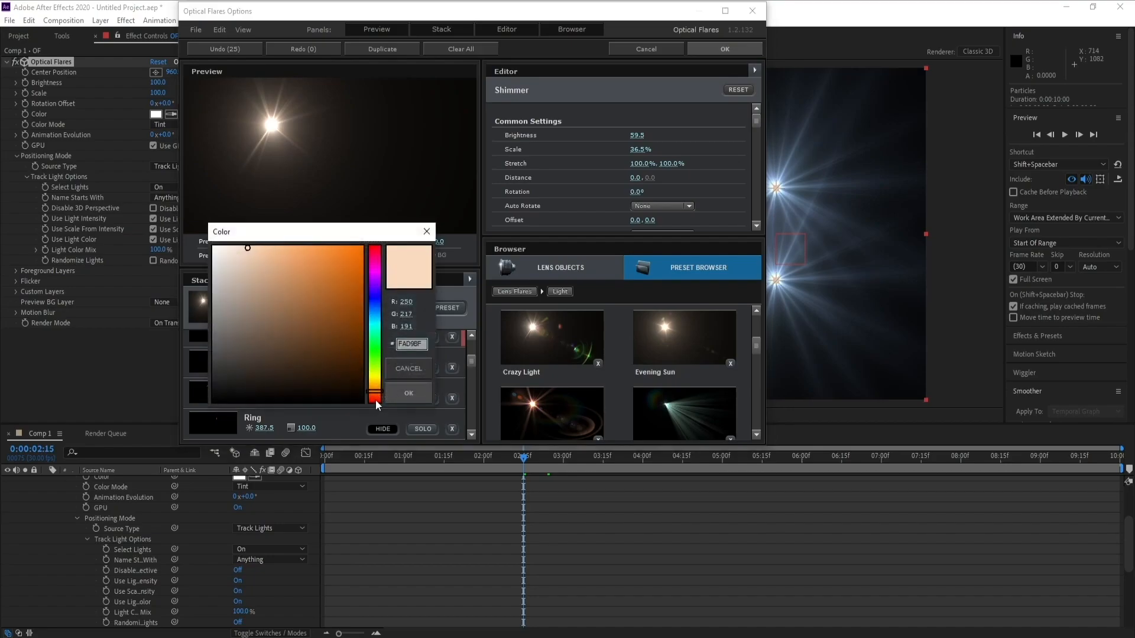
drag(378, 394, 378, 384)
drag(286, 267, 314, 239)
click(378, 386)
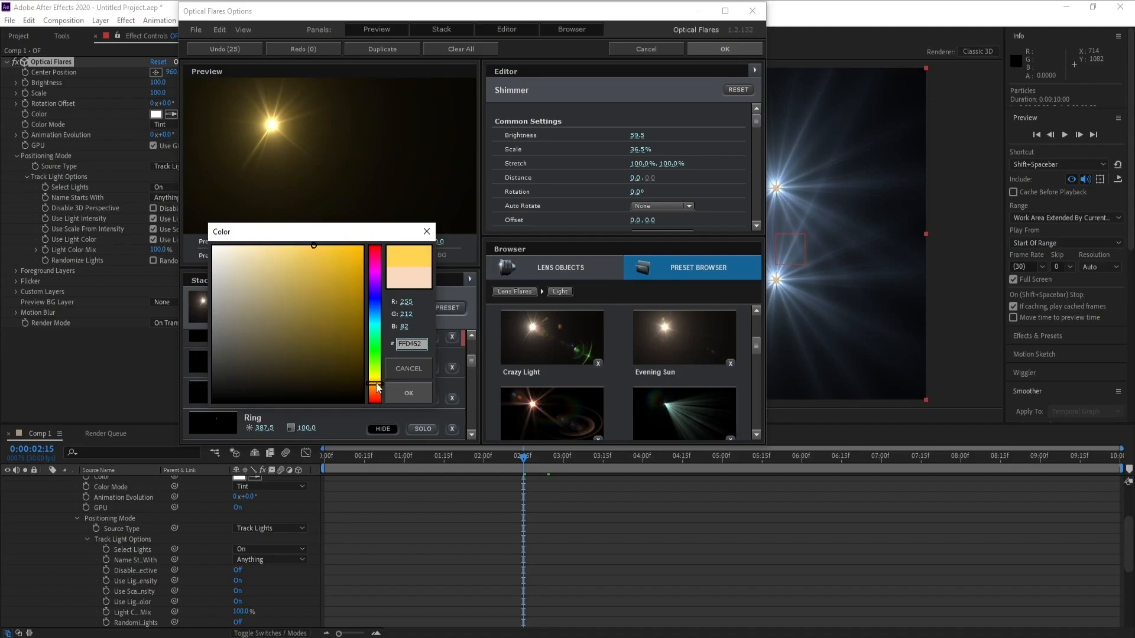
click(407, 394)
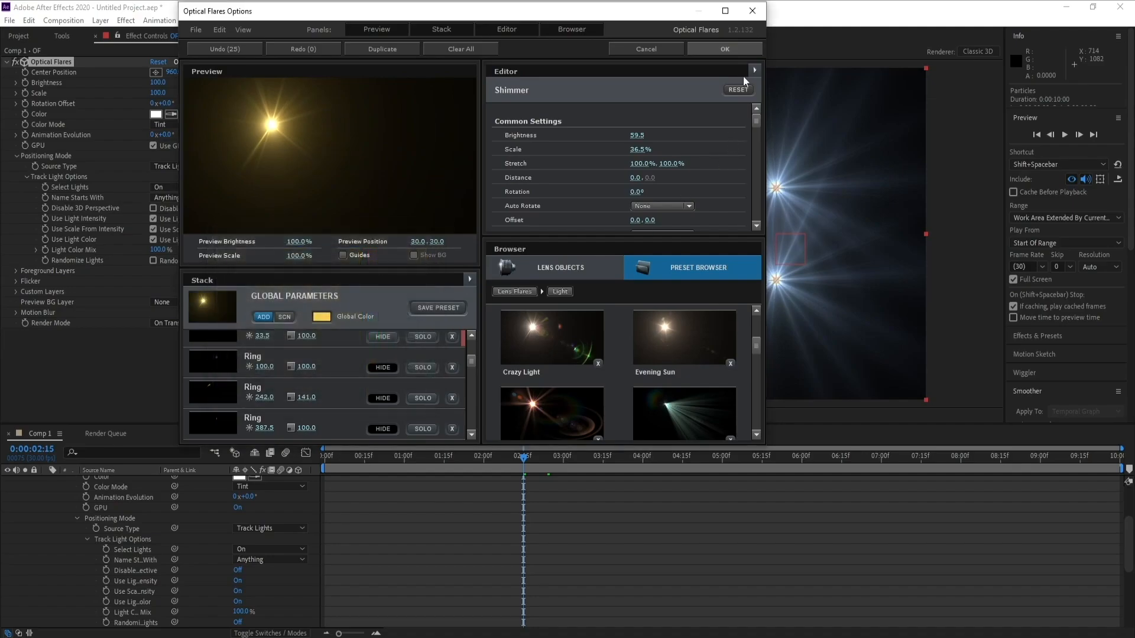
click(725, 49)
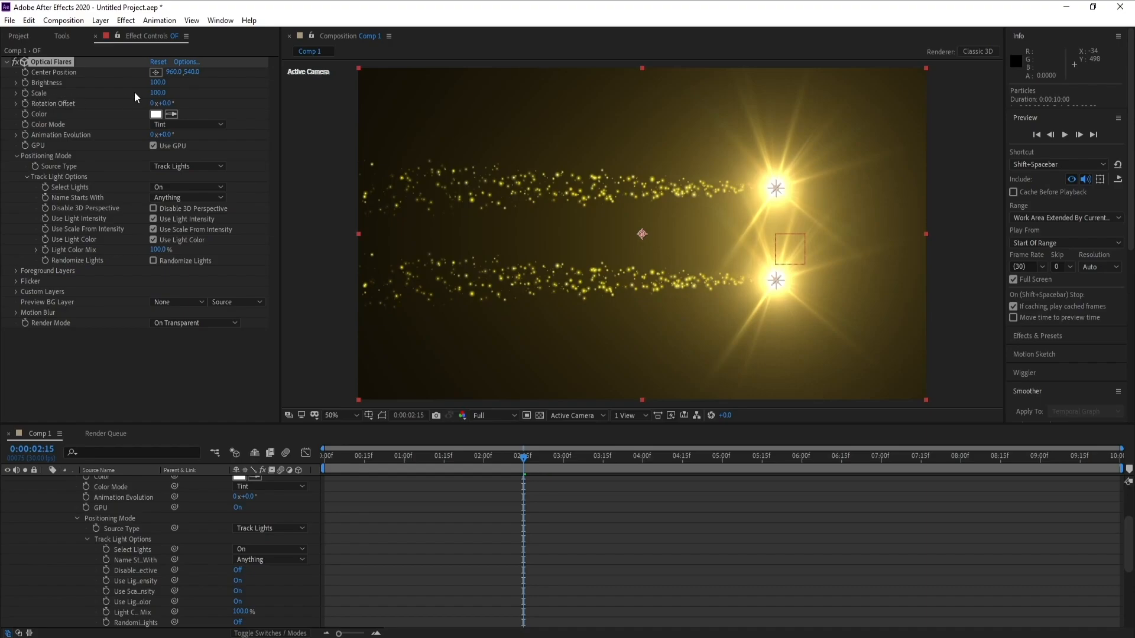
- Set the Optical Flares scale to 20 and adjust its brightness to 100
click(157, 82)
text(30)
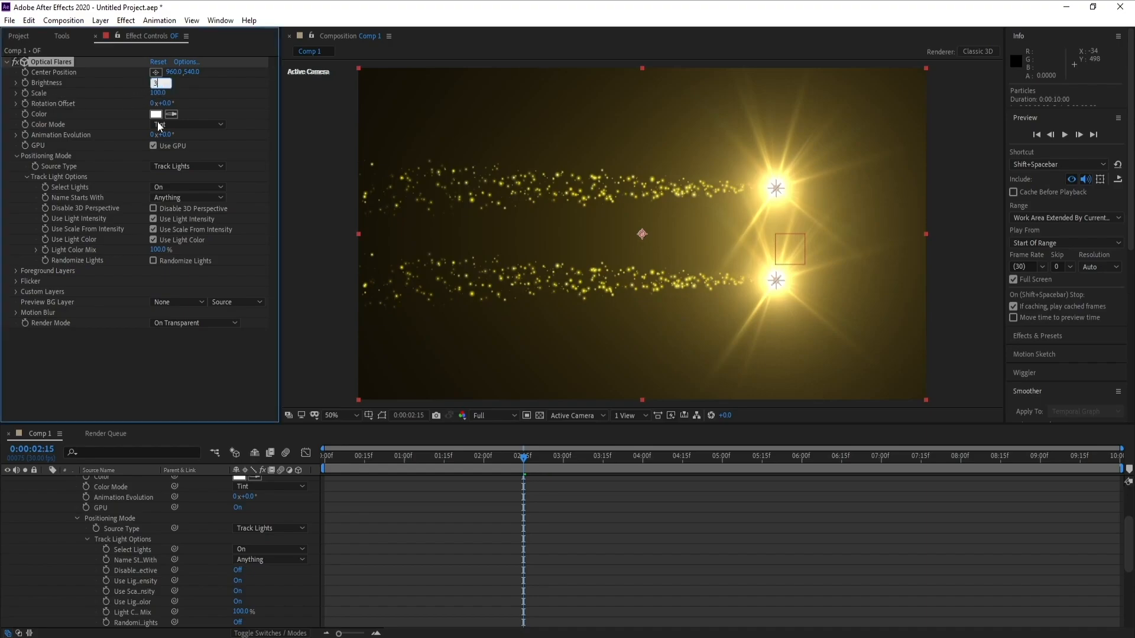
key(Return)
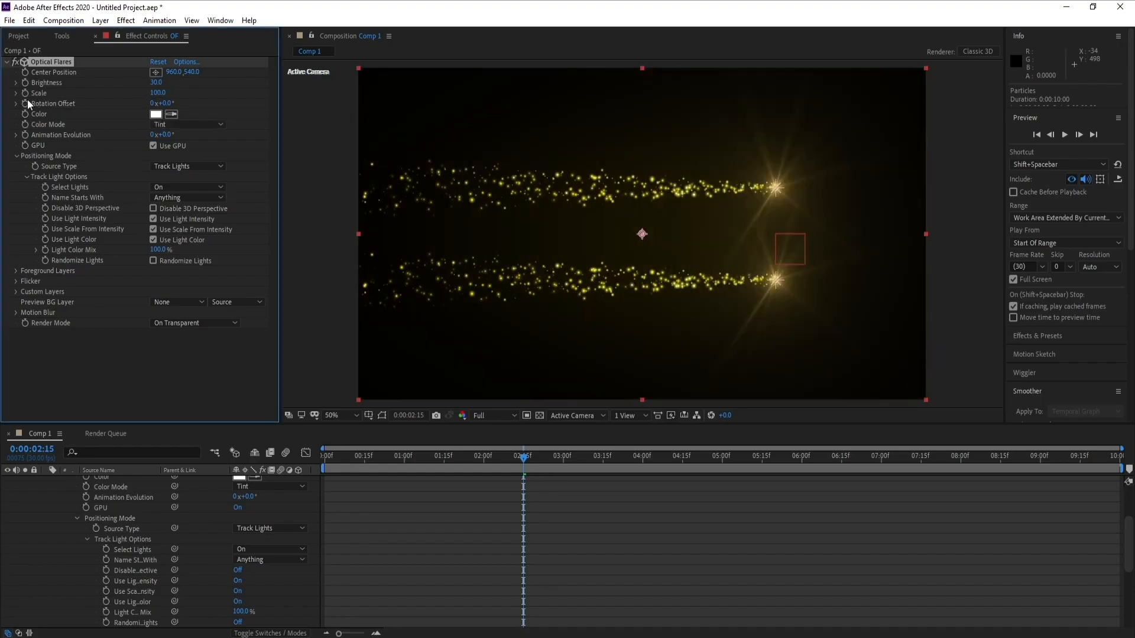
click(153, 92)
text(20)
key(Return)
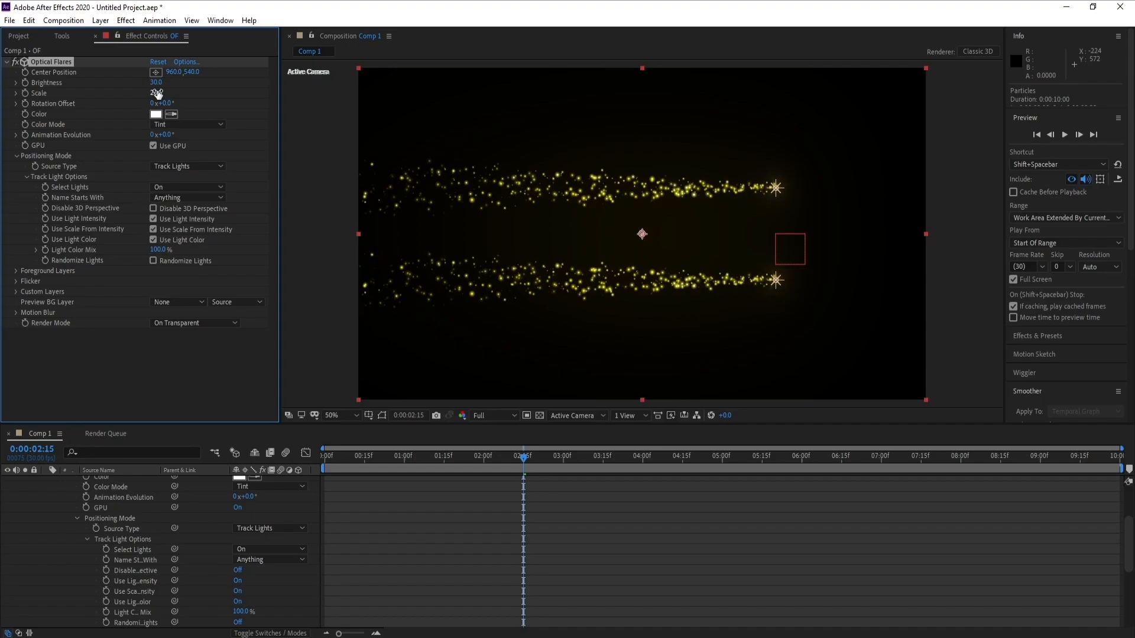
drag(155, 82, 165, 82)
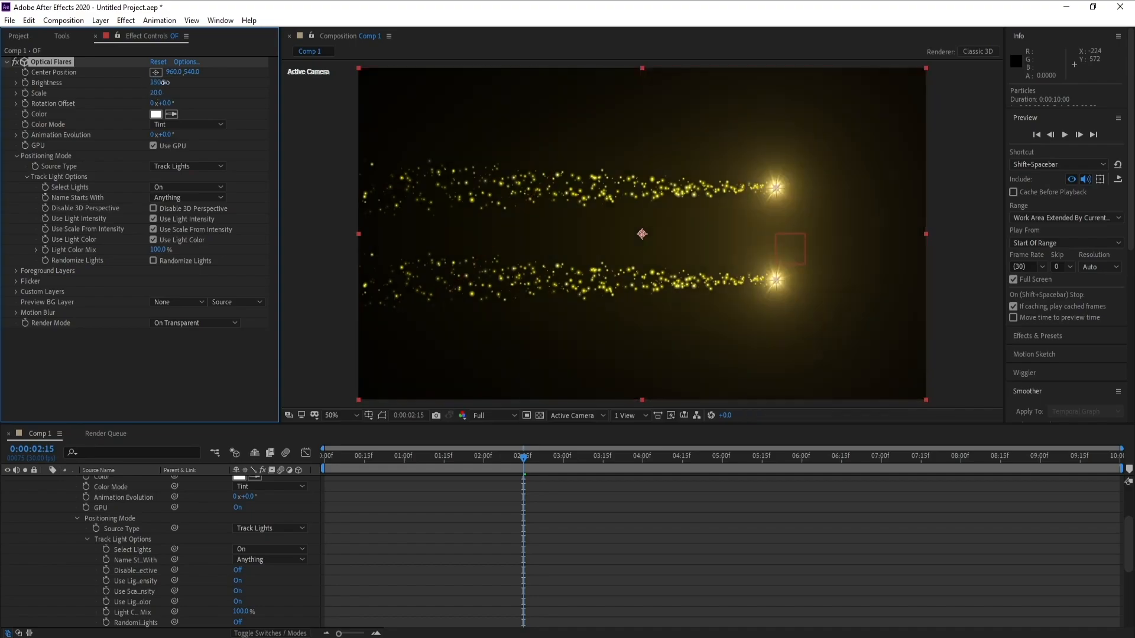
drag(165, 83, 162, 82)
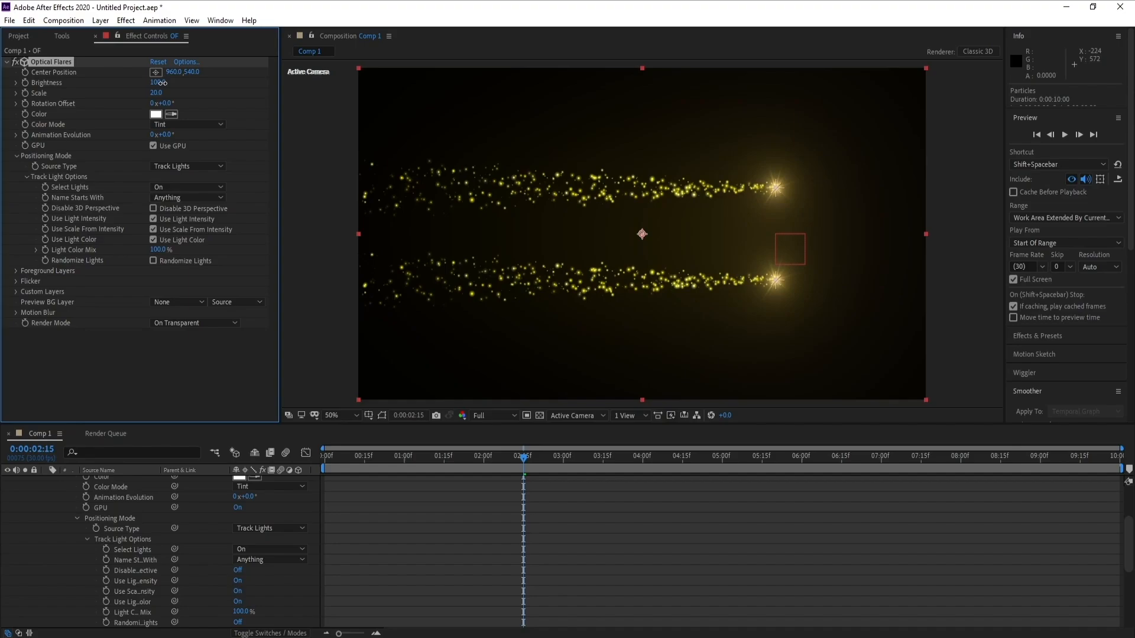
- Add the expression time*200 to the null's X Rotation
click(551, 462)
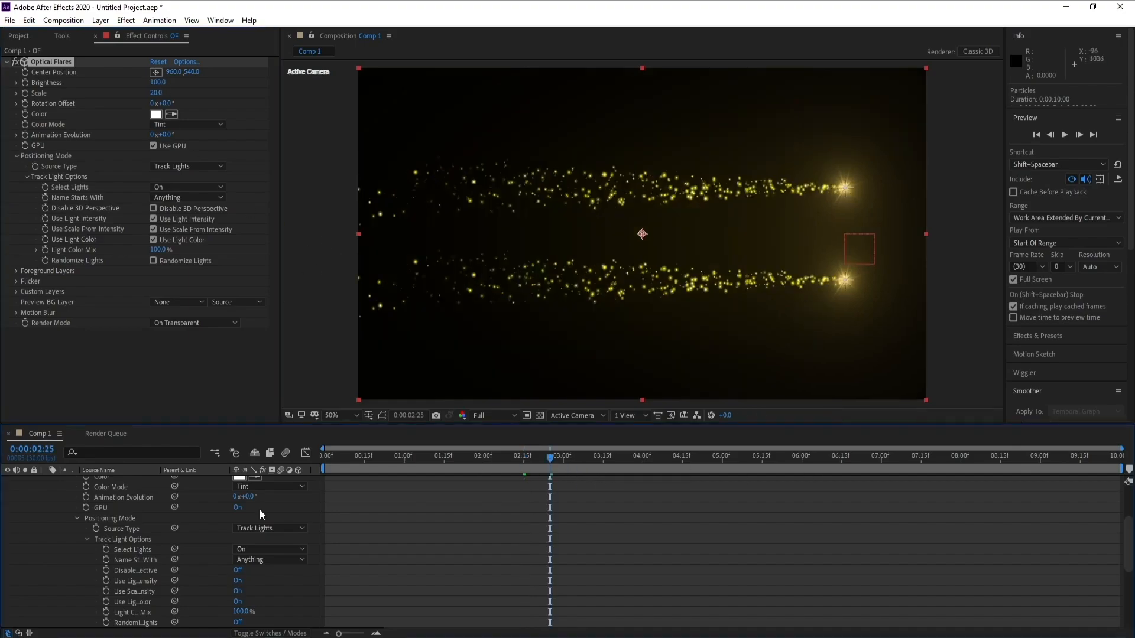
scroll(14, 528, up, 3)
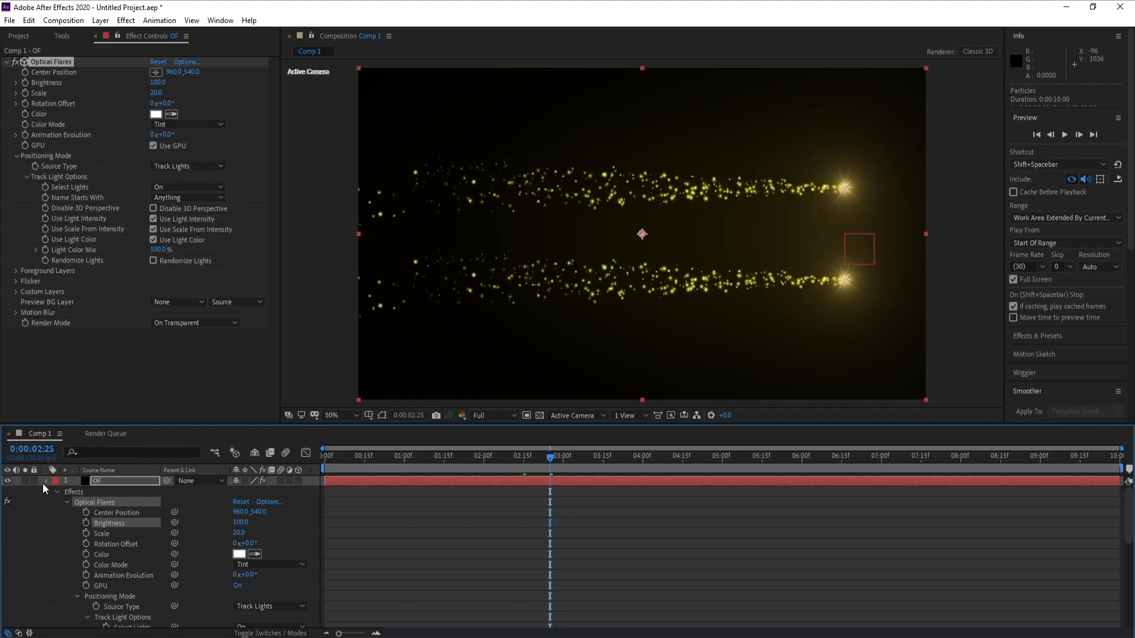
click(46, 481)
click(97, 501)
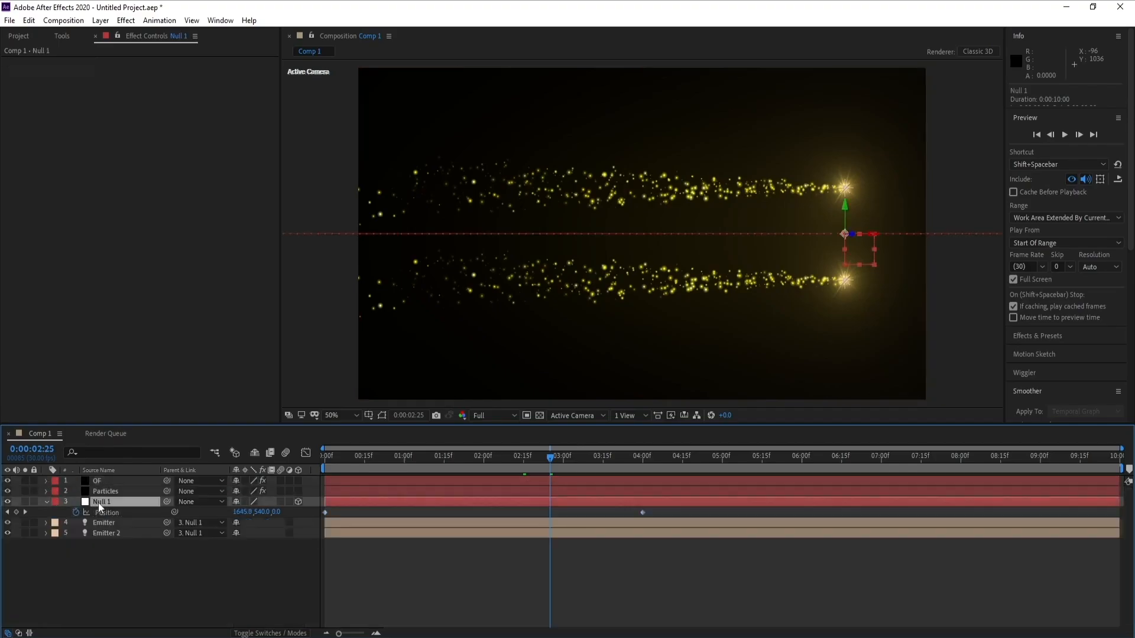
key(r)
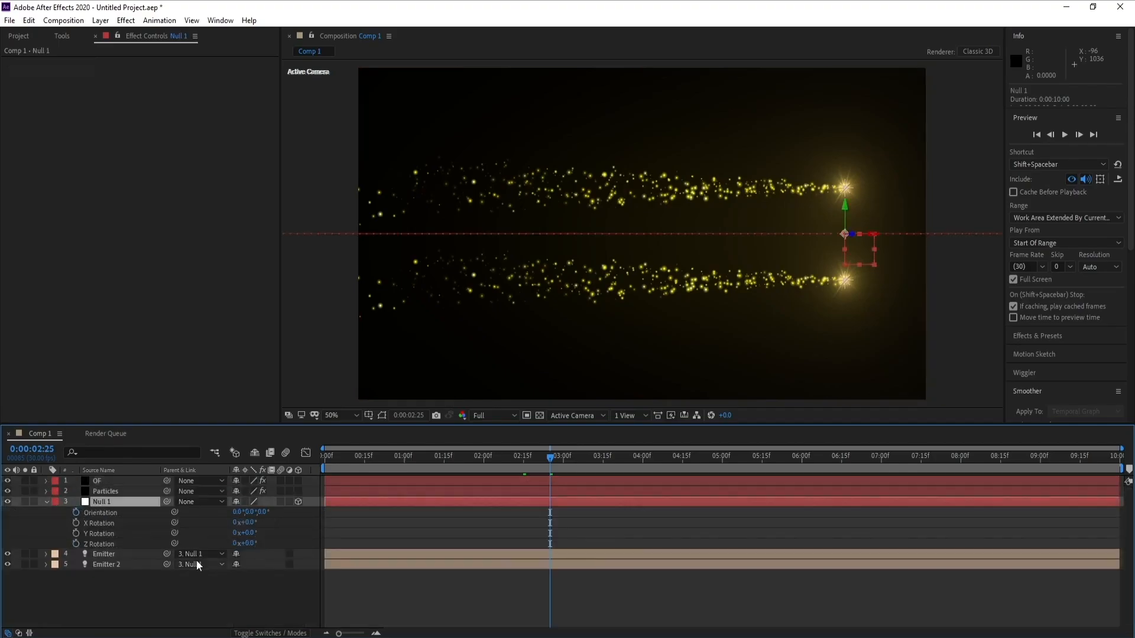
alt+click(74, 524)
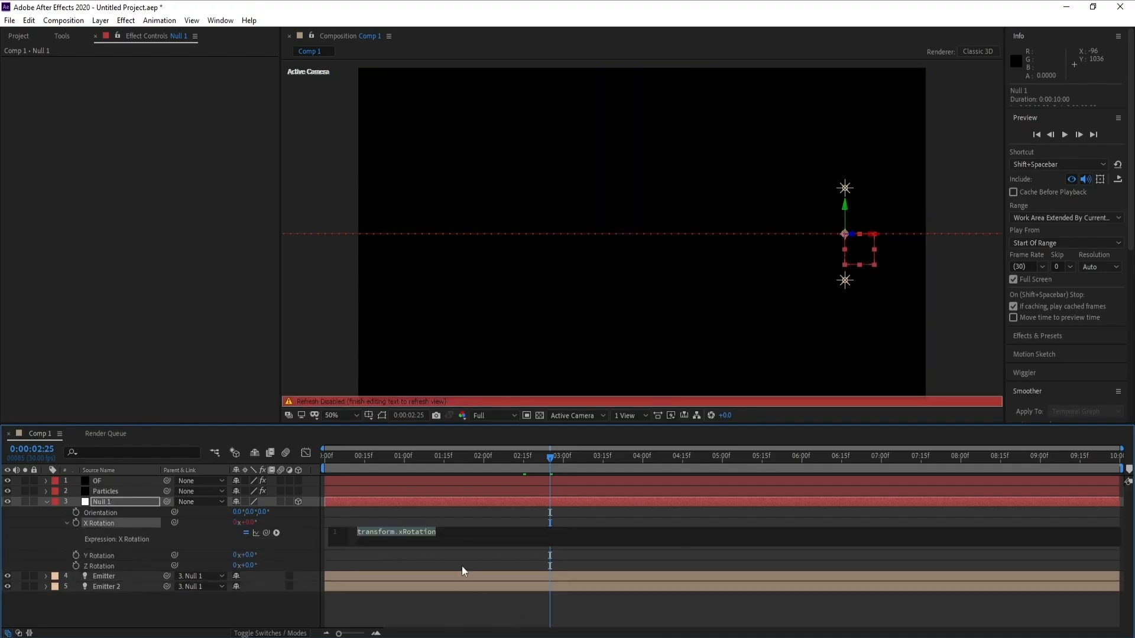
text(tim)
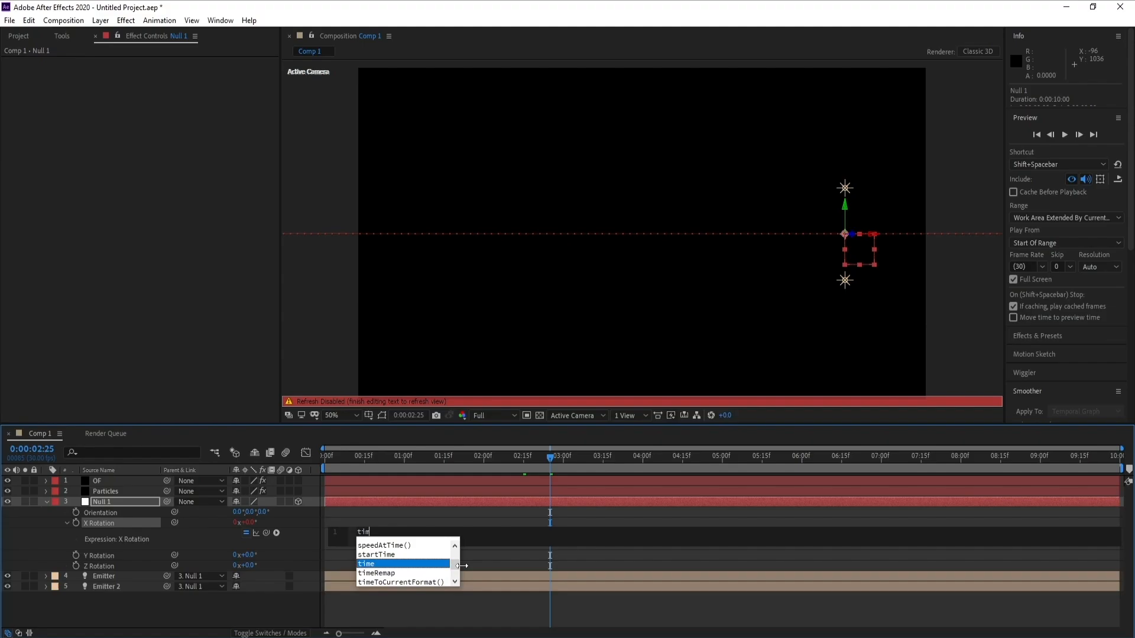
text(e*)
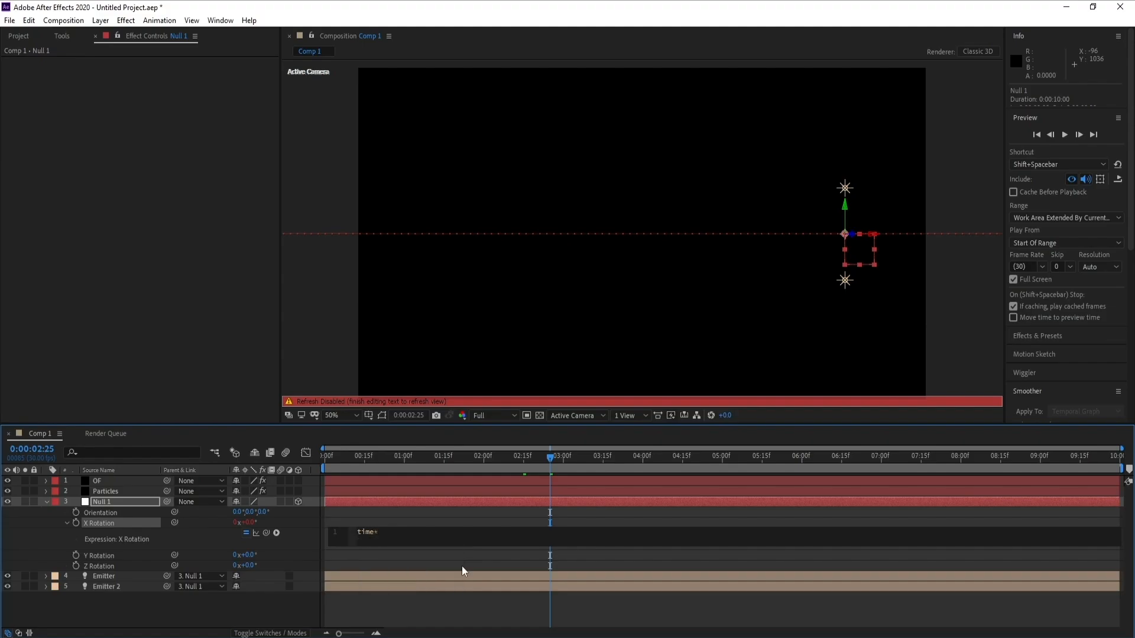
text(200)
click(338, 342)
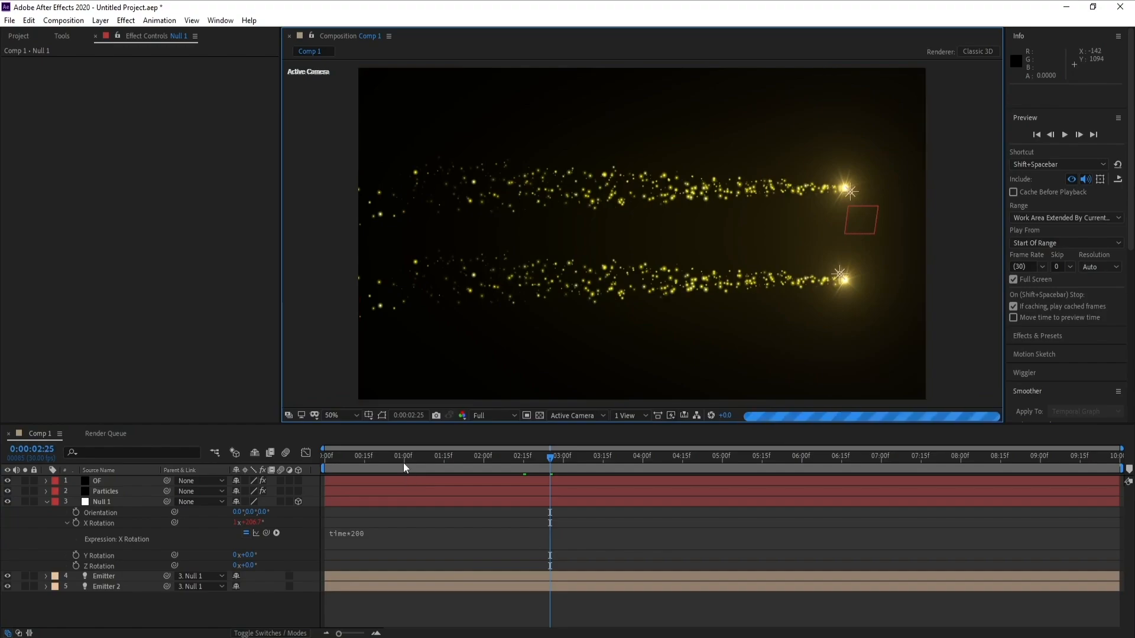
- Preview the rotating trail animation by scrubbing and playing the timeline
click(438, 460)
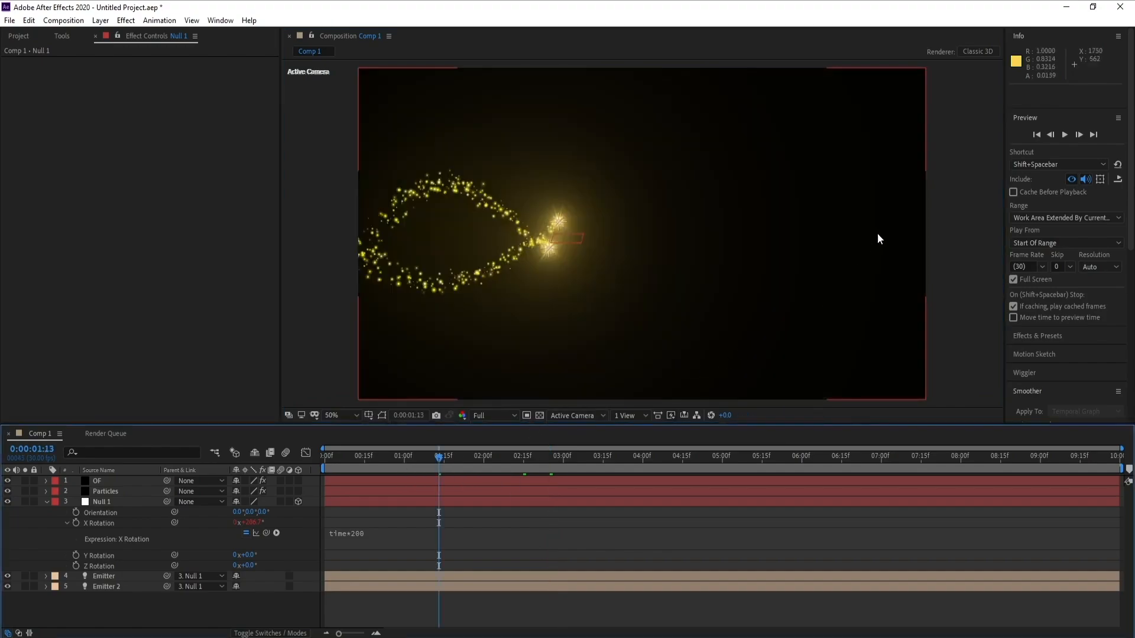
click(529, 460)
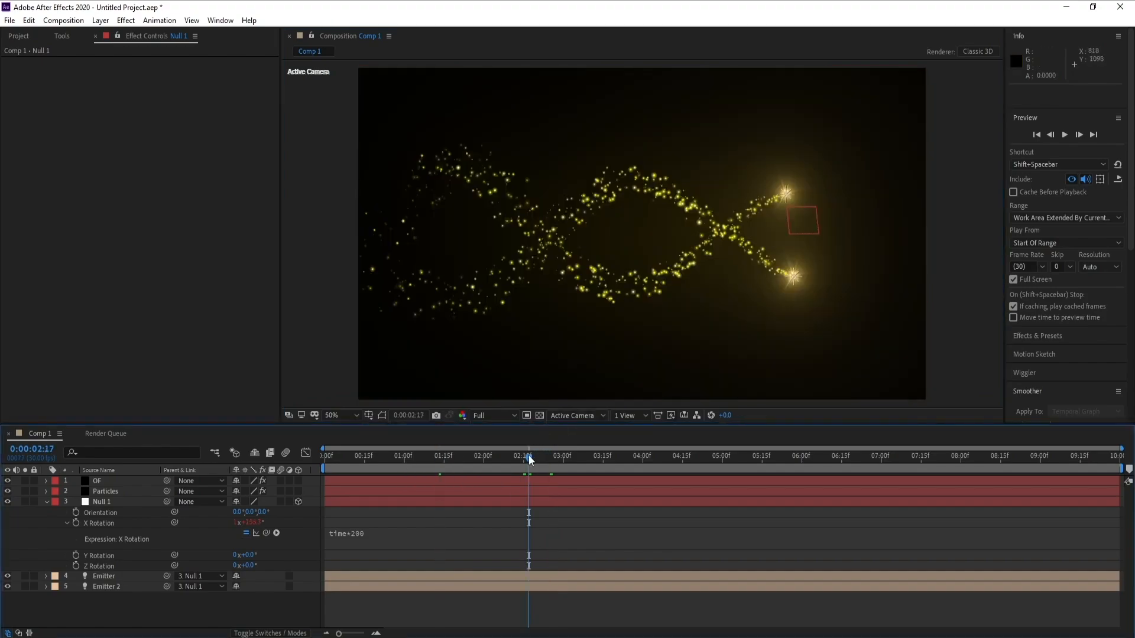
key(space)
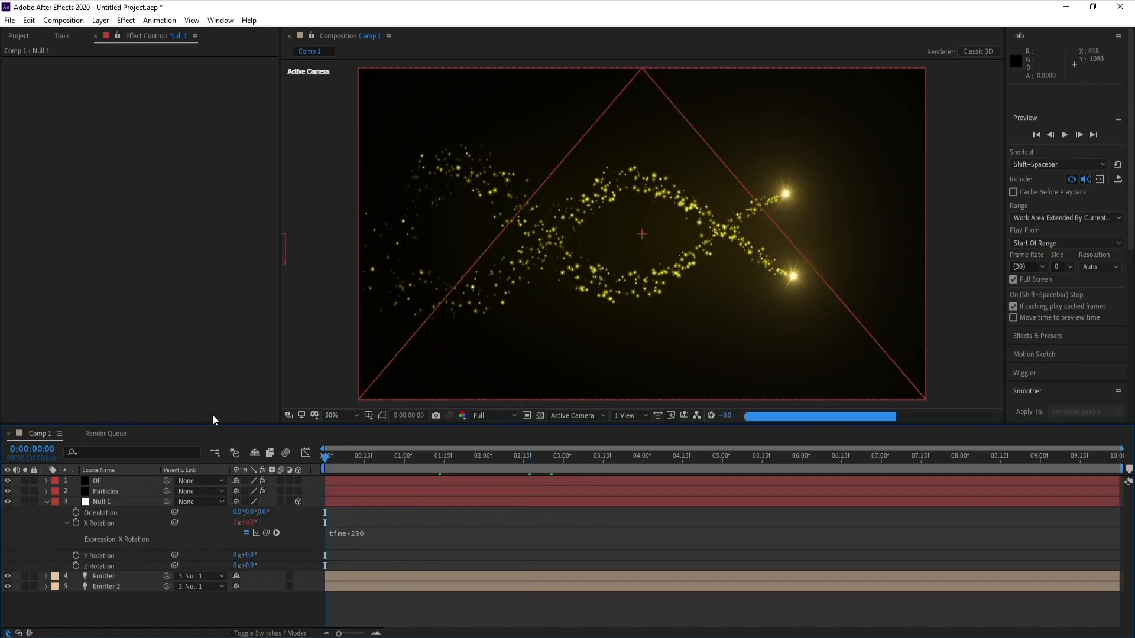